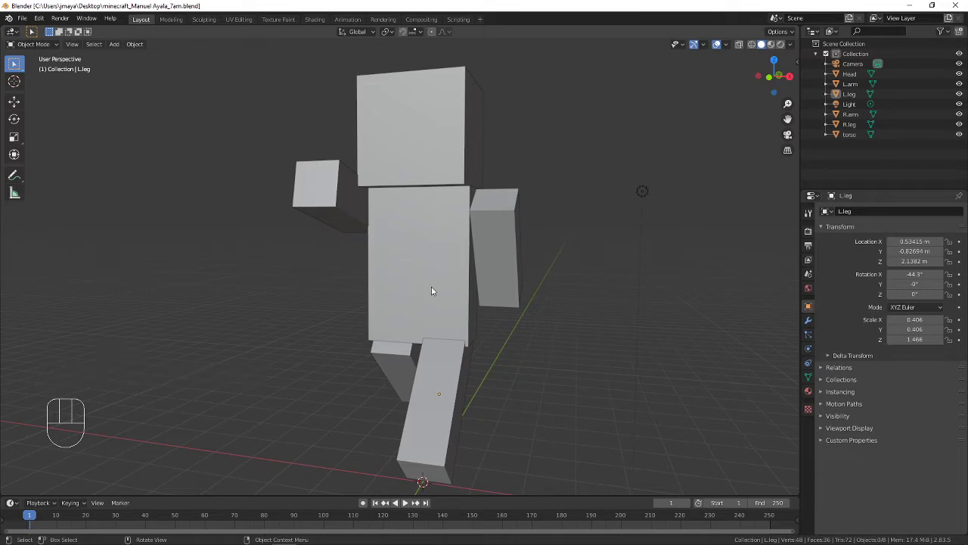
- Switch to the browser and view the Minecraft Steve reference image
{"action": "key", "text": "alt+Tab"}
{"action": "key", "text": "alt+Tab"}
{"action": "key", "text": "alt+Tab"}
{"action": "key", "text": "alt+Tab"}
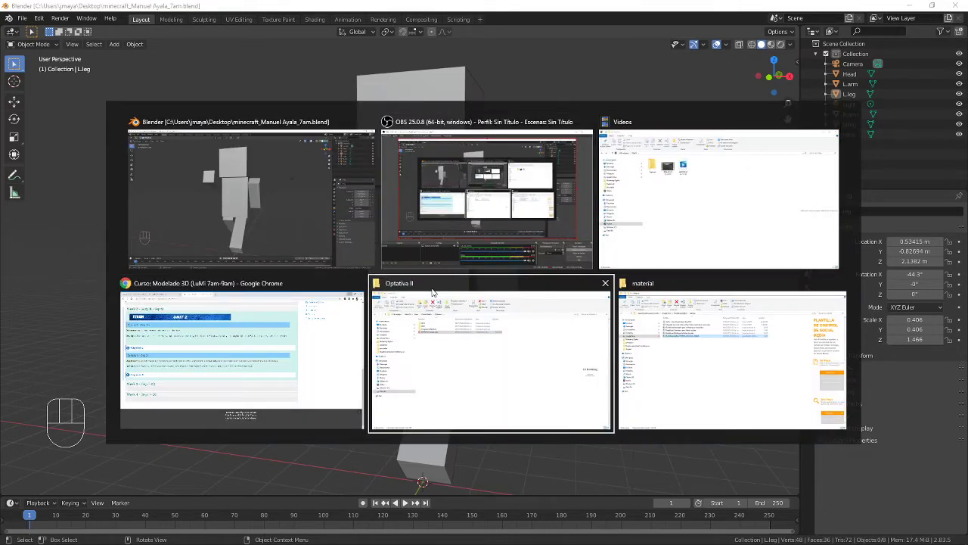
{"action": "key", "text": "alt+shift+Tab"}
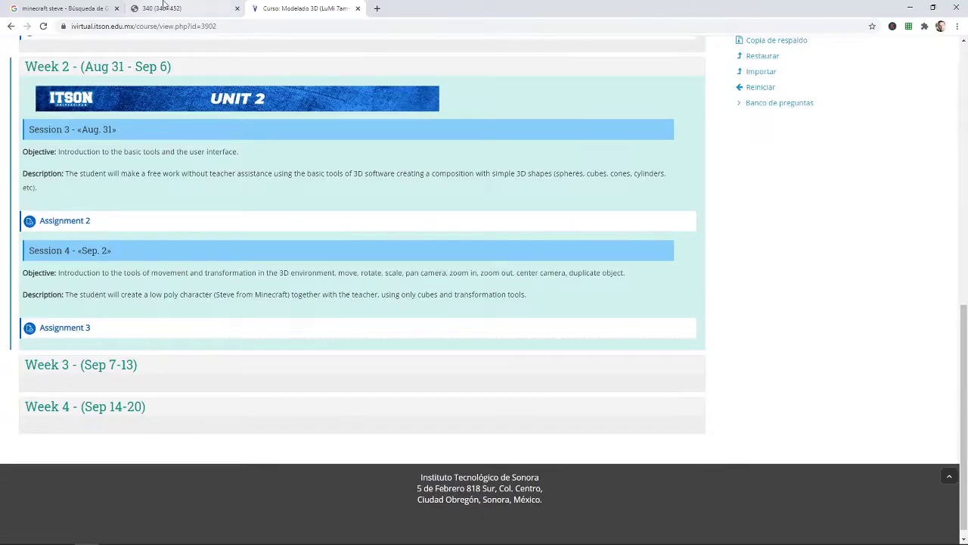
{"action": "left_click", "coordinate": [160, 6]}
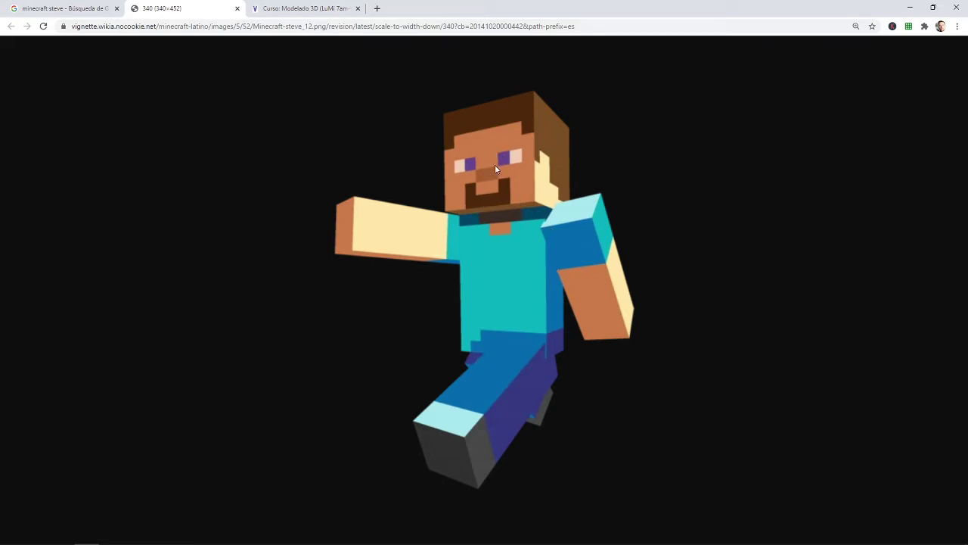
- Switch back to Blender and select the head cube of the character
{"action": "key", "text": "alt+Tab"}
{"action": "left_click", "coordinate": [432, 119]}
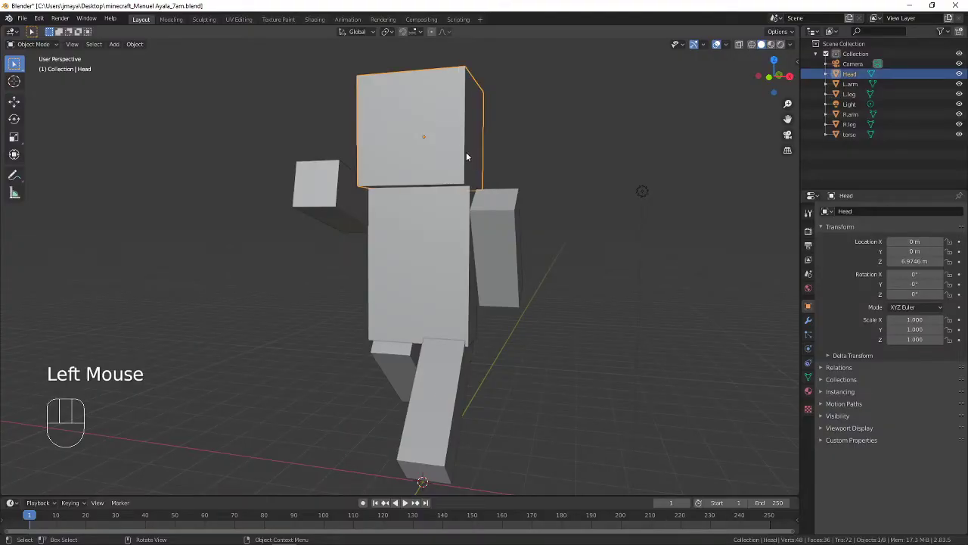
{"action": "middle_click_drag", "start_coordinate": [466, 153], "coordinate": [469, 215], "text": "shift"}
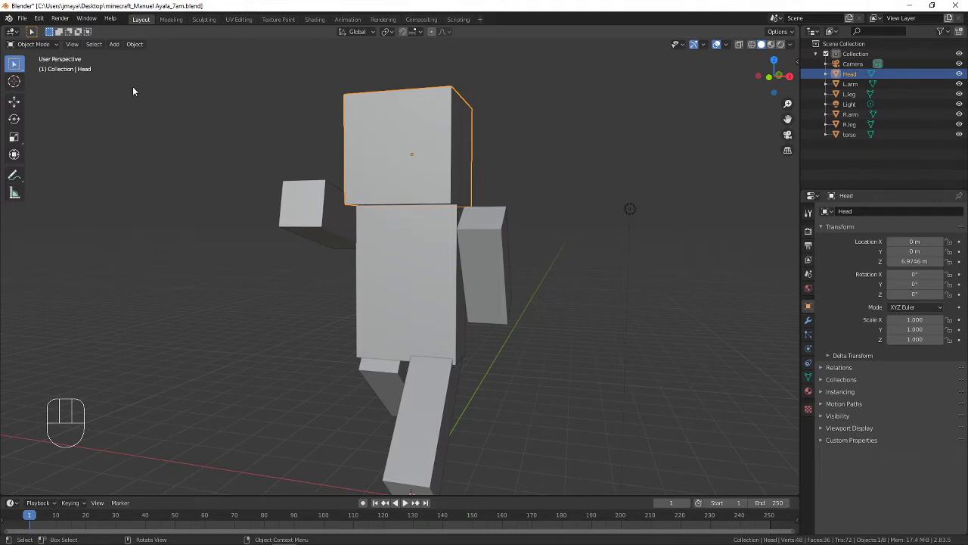
{"action": "middle_click_drag", "start_coordinate": [411, 160], "coordinate": [432, 140]}
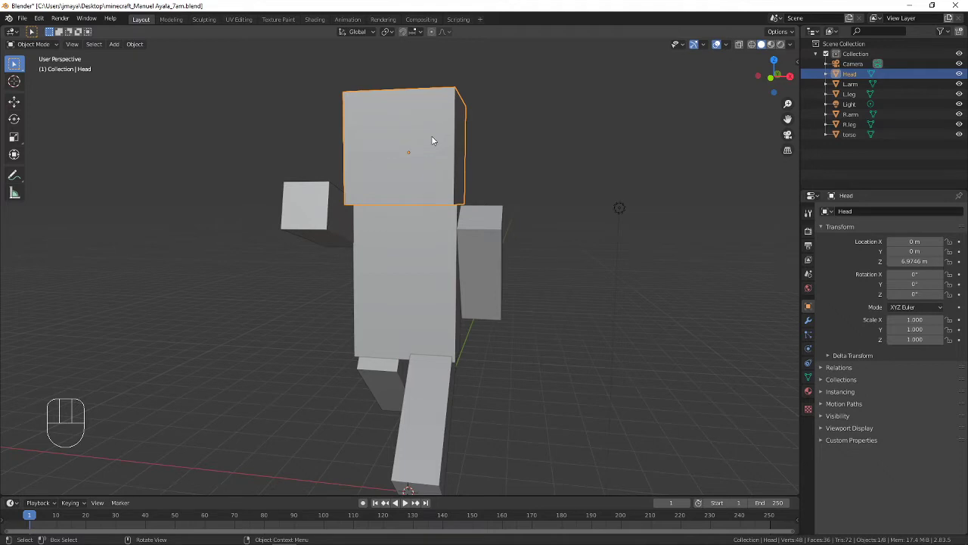
{"action": "mouse_move", "coordinate": [432, 141]}
{"action": "middle_mouse_down"}
{"action": "mouse_move", "coordinate": [404, 143]}
{"action": "mouse_move", "coordinate": [420, 140]}
{"action": "middle_mouse_up"}
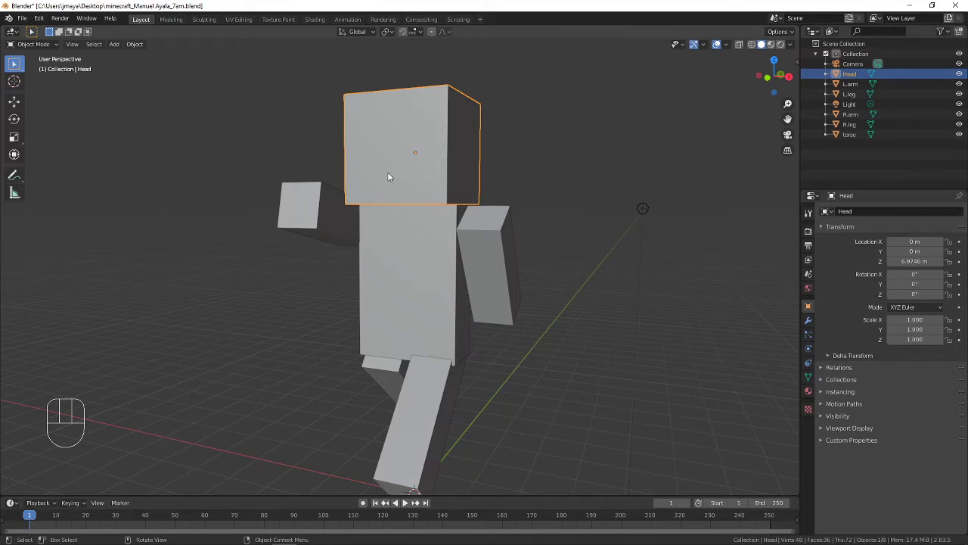
{"action": "mouse_move", "coordinate": [412, 137]}
{"action": "middle_mouse_down"}
{"action": "mouse_move", "coordinate": [422, 153]}
{"action": "mouse_move", "coordinate": [438, 141]}
{"action": "mouse_move", "coordinate": [417, 149]}
{"action": "middle_mouse_up"}
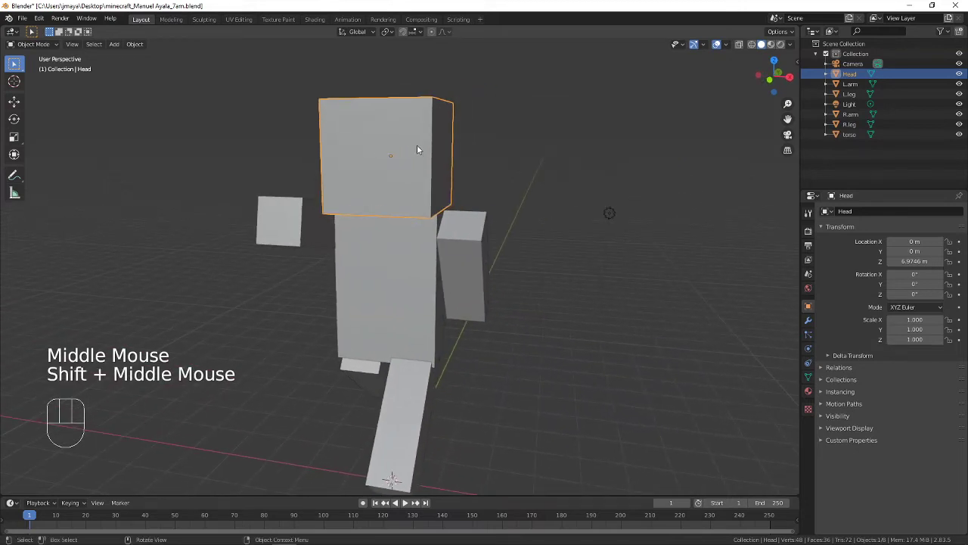
{"action": "scroll", "coordinate": [446, 253], "scroll_direction": "up", "scroll_amount": 2}
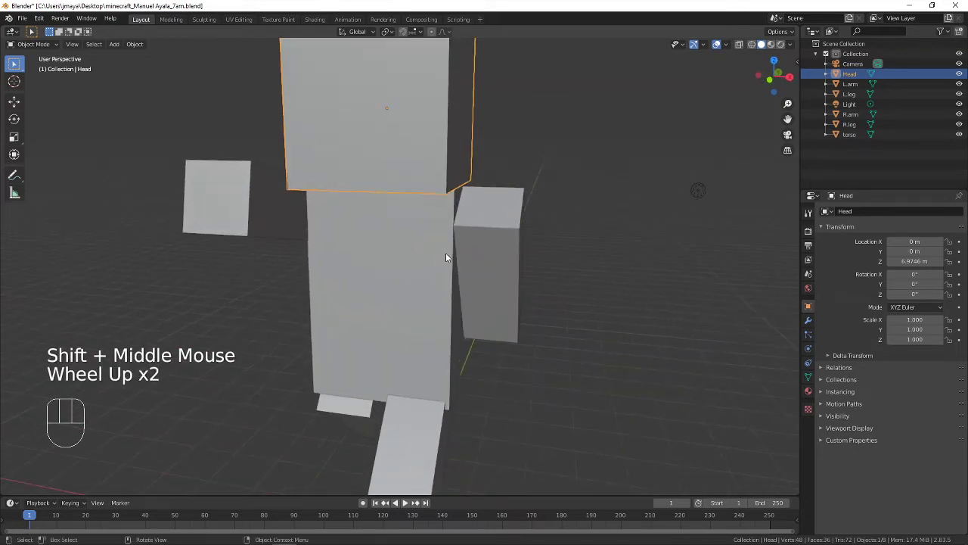
{"action": "middle_click_drag", "start_coordinate": [446, 252], "coordinate": [391, 198], "text": "shift"}
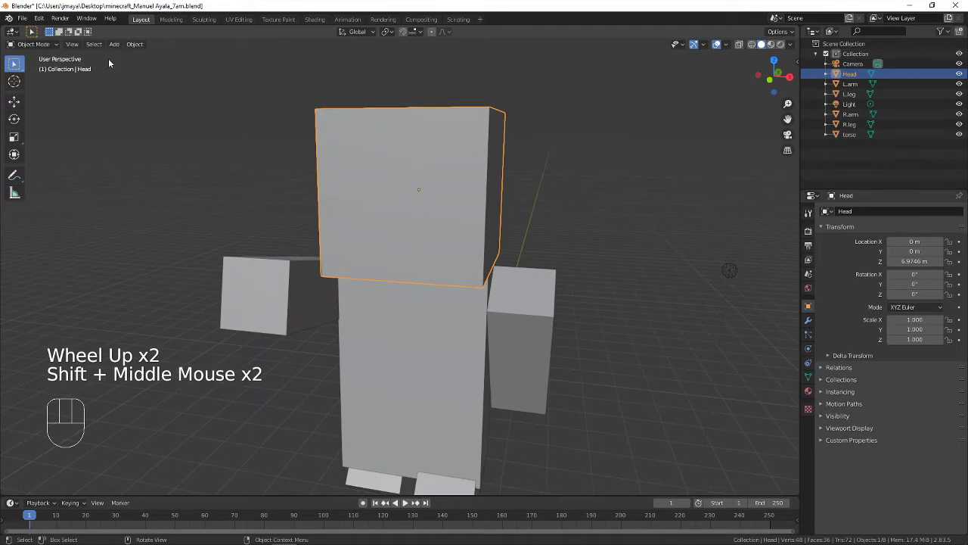
- Put the head cube into Edit Mode
{"action": "left_click_drag", "start_coordinate": [44, 47], "coordinate": [36, 66]}
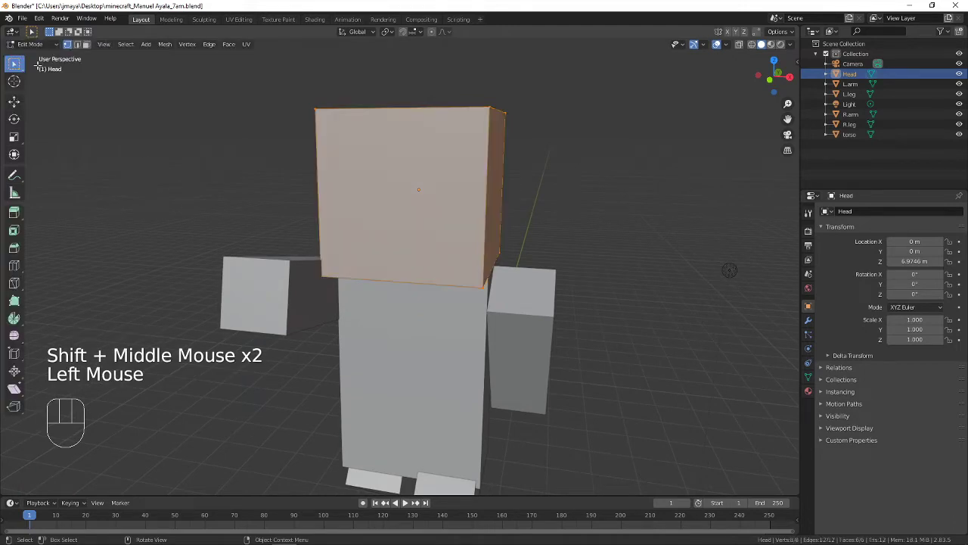
{"action": "left_click", "coordinate": [32, 44]}
{"action": "left_click", "coordinate": [25, 59]}
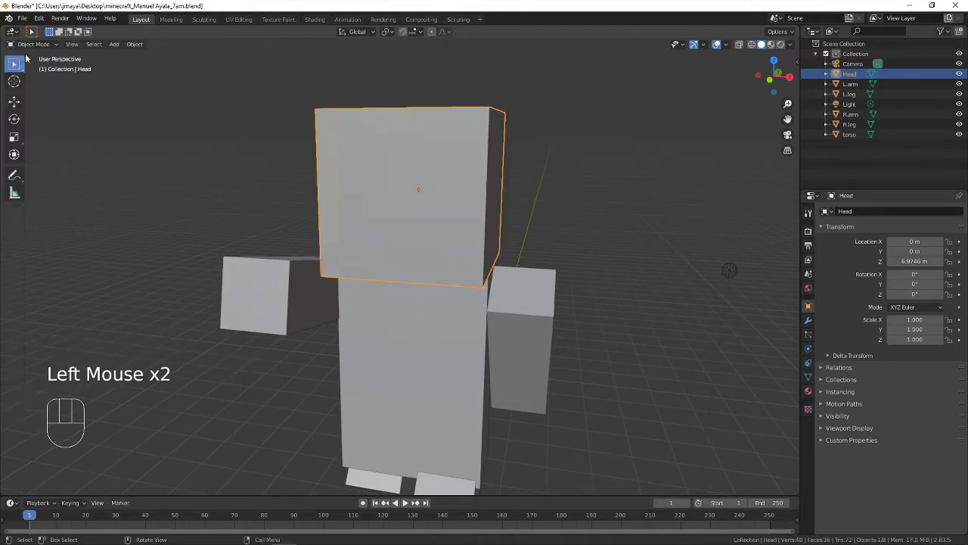
{"action": "left_click", "coordinate": [32, 45]}
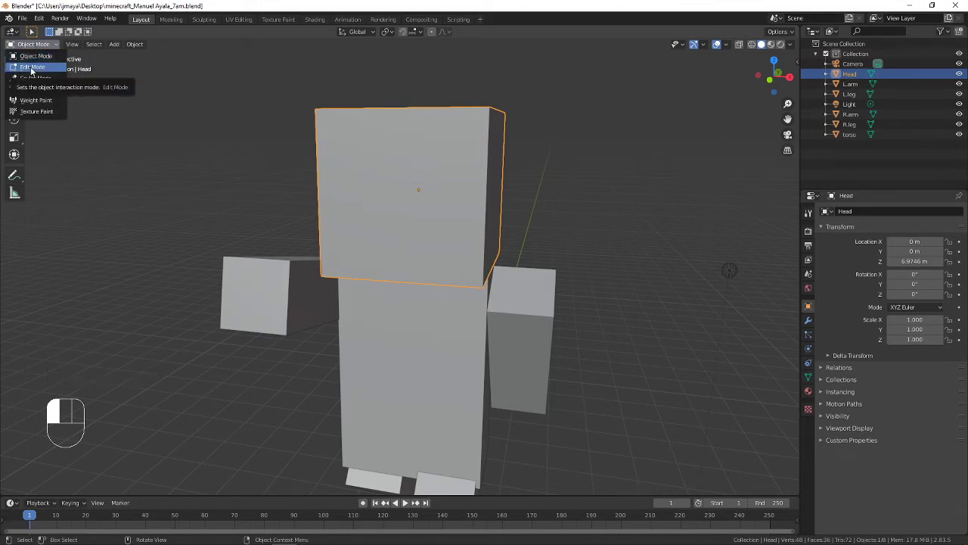
{"action": "left_click", "coordinate": [32, 68]}
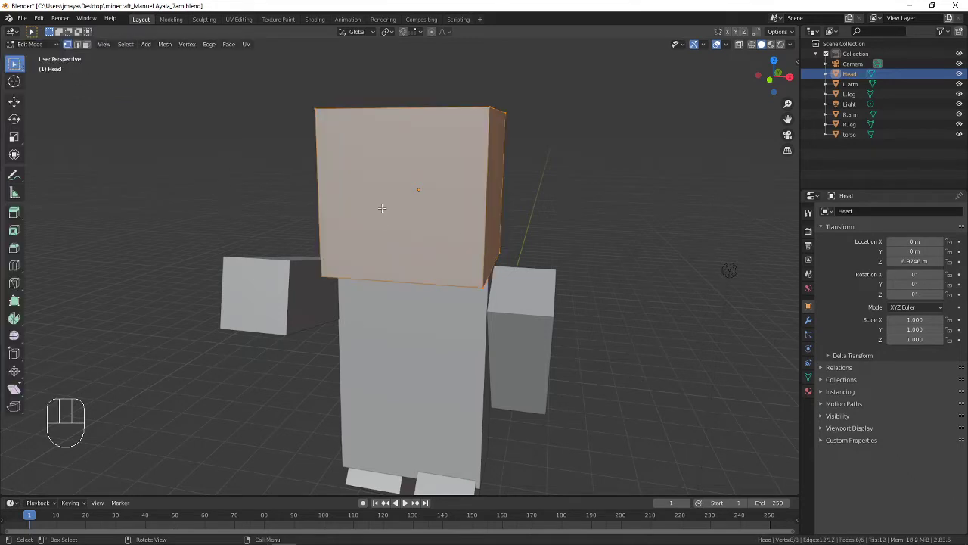
- Deselect all of the head's vertices and try to select the arm, leg and torso while in Edit Mode
{"action": "middle_click_drag", "start_coordinate": [382, 208], "coordinate": [498, 200], "text": "shift"}
{"action": "left_click", "coordinate": [424, 300]}
{"action": "left_click", "coordinate": [328, 329]}
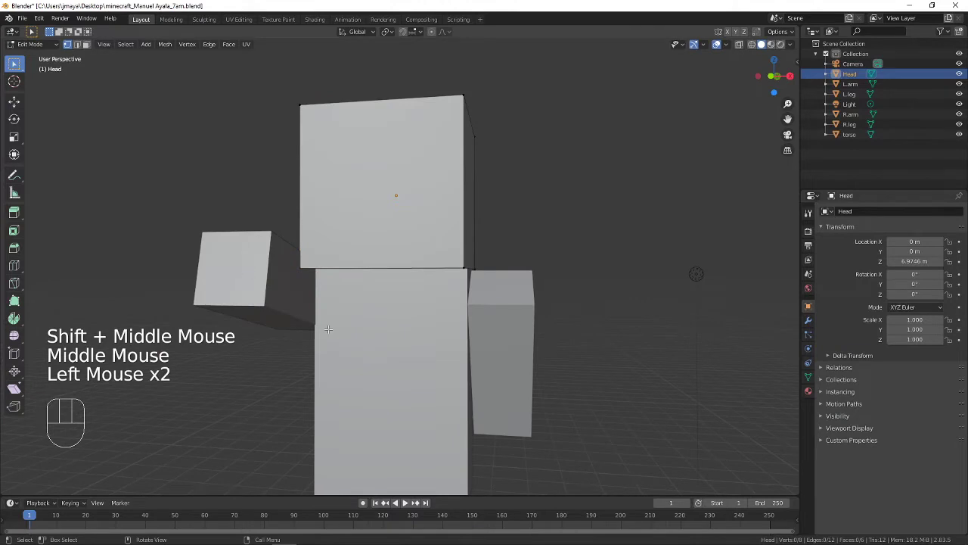
{"action": "left_click", "coordinate": [328, 329]}
{"action": "middle_click_drag", "start_coordinate": [328, 329], "coordinate": [319, 229], "text": "shift"}
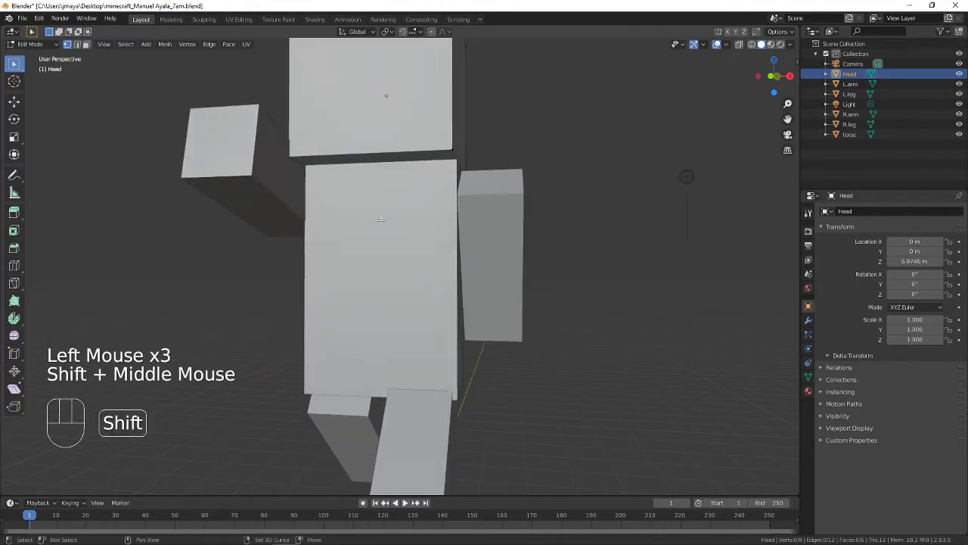
{"action": "left_click", "coordinate": [238, 165]}
{"action": "left_click", "coordinate": [397, 456]}
{"action": "left_click", "coordinate": [394, 278]}
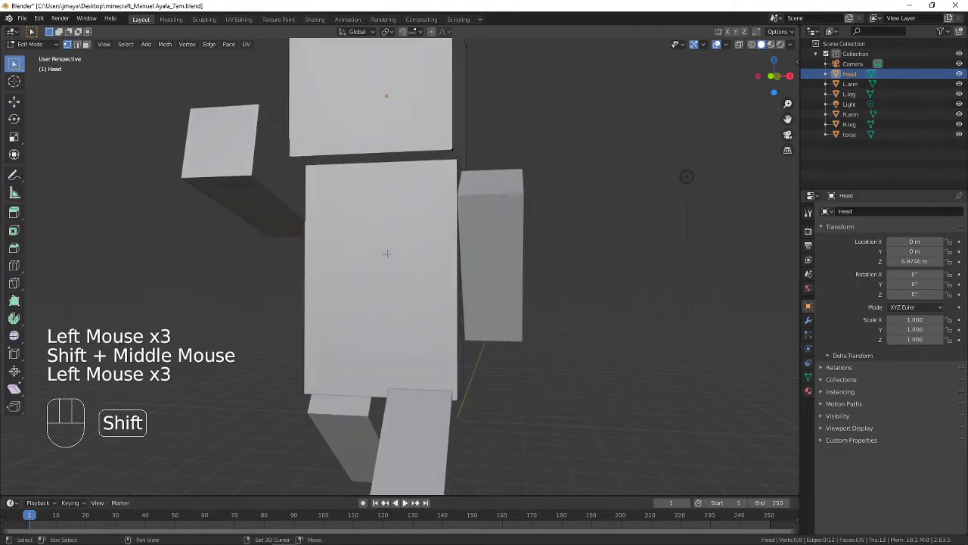
{"action": "middle_click_drag", "start_coordinate": [386, 254], "coordinate": [385, 348], "text": "shift"}
{"action": "middle_click_drag", "start_coordinate": [393, 272], "coordinate": [411, 255]}
{"action": "left_click", "coordinate": [68, 45]}
{"action": "left_click", "coordinate": [460, 230]}
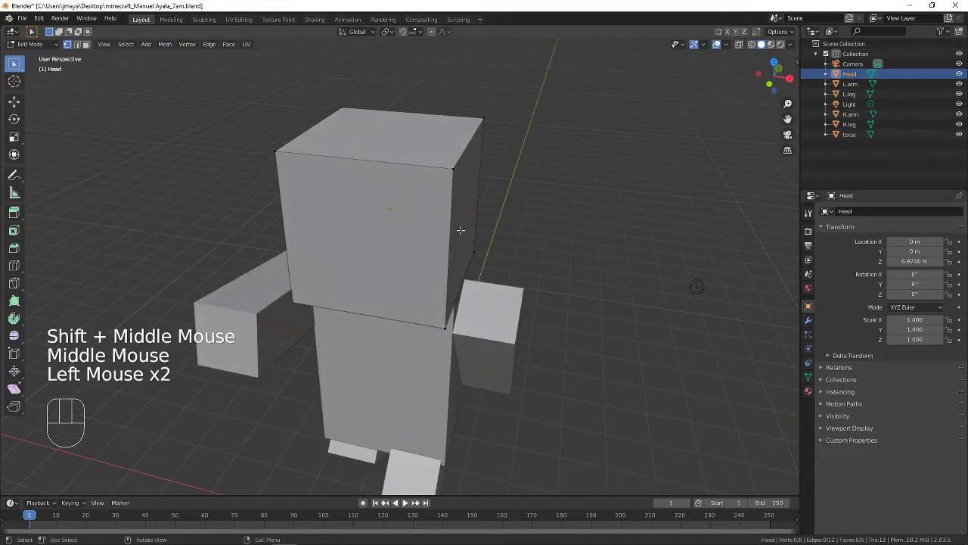
- Change to face selection, try the head's side and top faces, and leave only its front face selected
{"action": "middle_click_drag", "start_coordinate": [461, 230], "coordinate": [445, 220]}
{"action": "left_click", "coordinate": [319, 155]}
{"action": "key", "text": "3"}
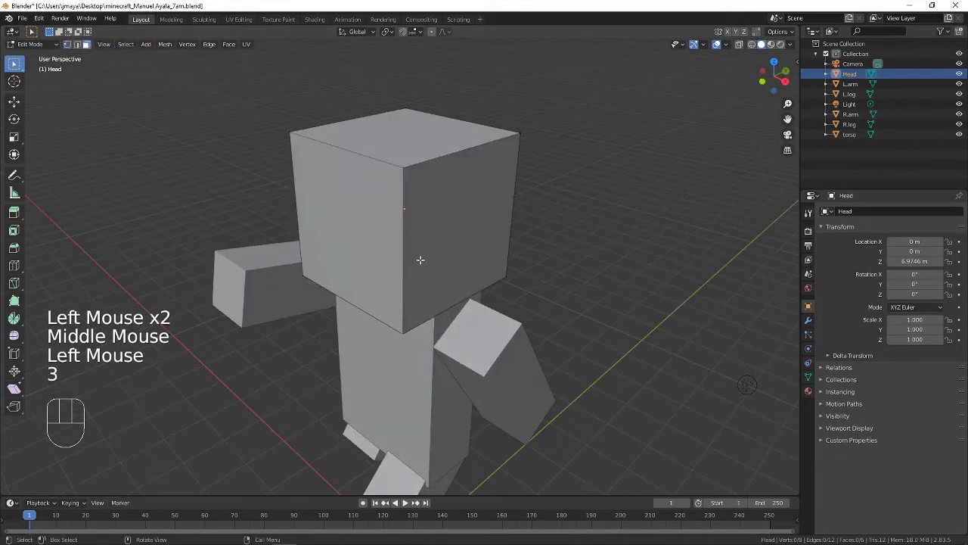
{"action": "left_click", "coordinate": [382, 256]}
{"action": "left_click", "coordinate": [453, 227]}
{"action": "left_click", "coordinate": [423, 137]}
{"action": "left_click", "coordinate": [385, 222]}
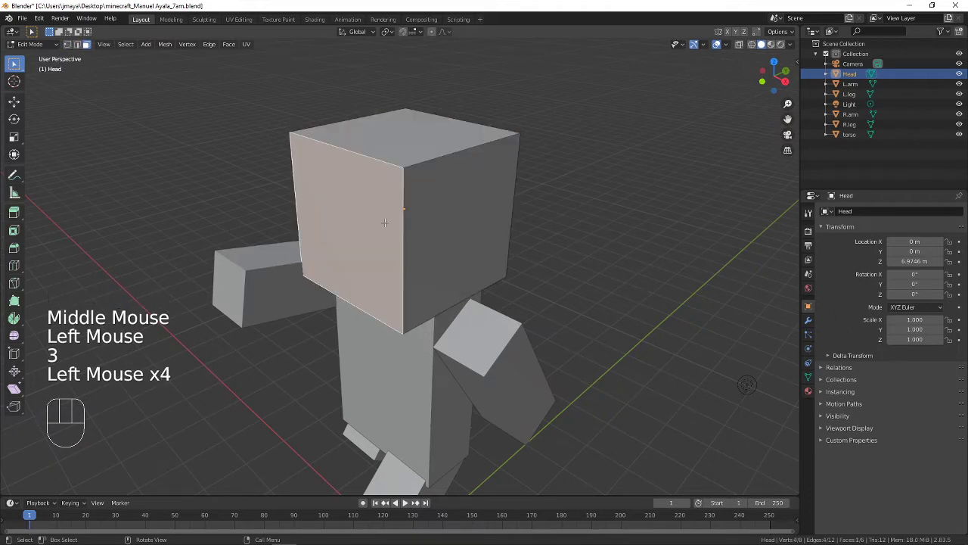
{"action": "middle_click_drag", "start_coordinate": [385, 222], "coordinate": [295, 248]}
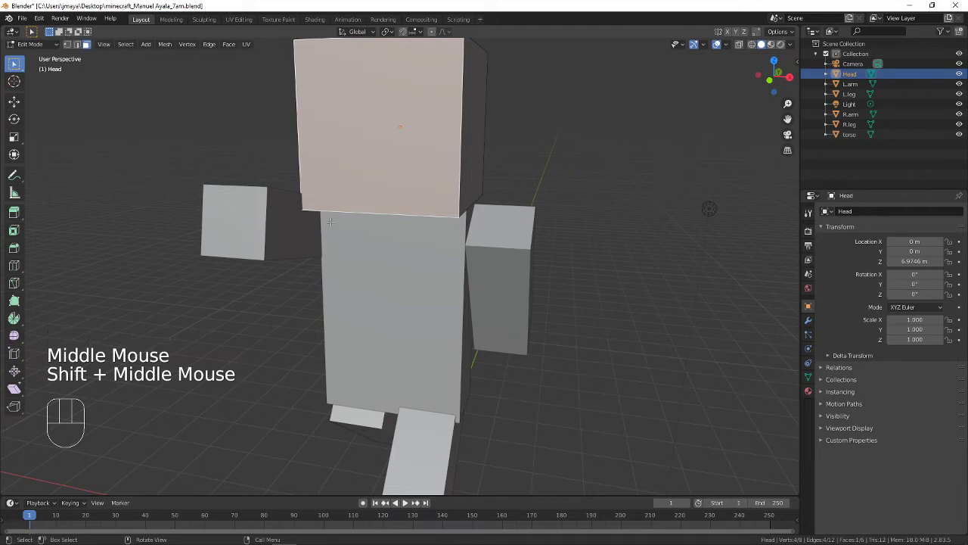
{"action": "key", "text": "shift"}
{"action": "middle_click_drag", "start_coordinate": [408, 186], "coordinate": [418, 217], "text": "shift"}
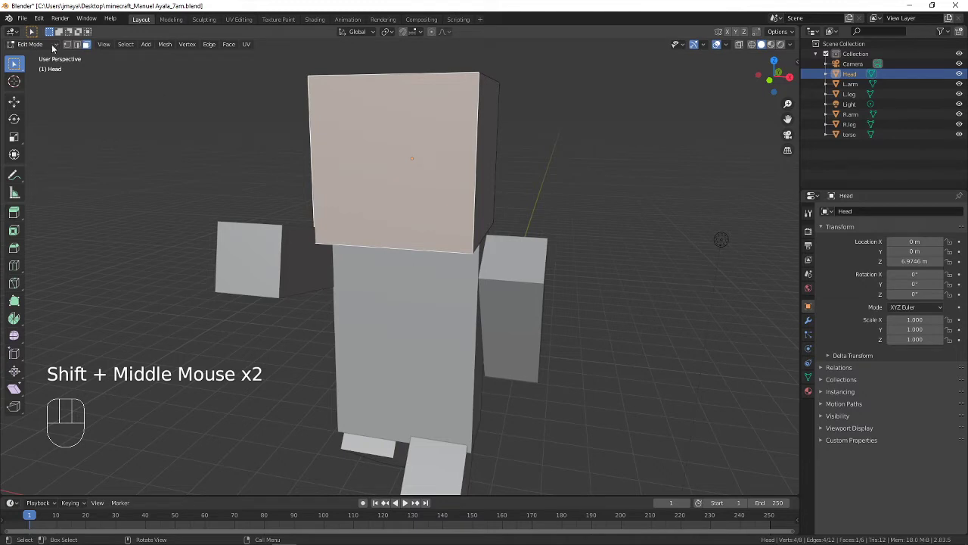
- Return to Object Mode and select the arms, torso and head one after another as whole objects
{"action": "left_click", "coordinate": [42, 44]}
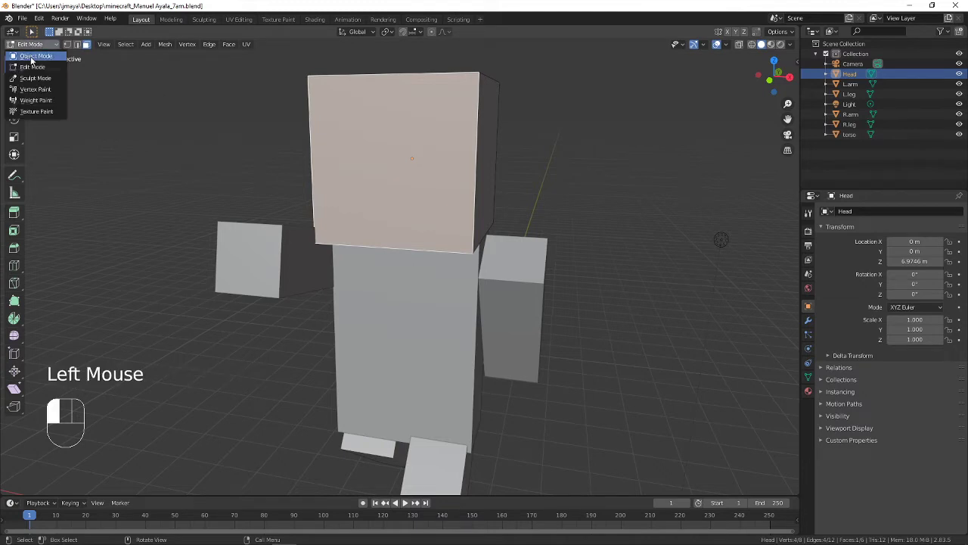
{"action": "left_click", "coordinate": [32, 58]}
{"action": "left_click", "coordinate": [264, 289]}
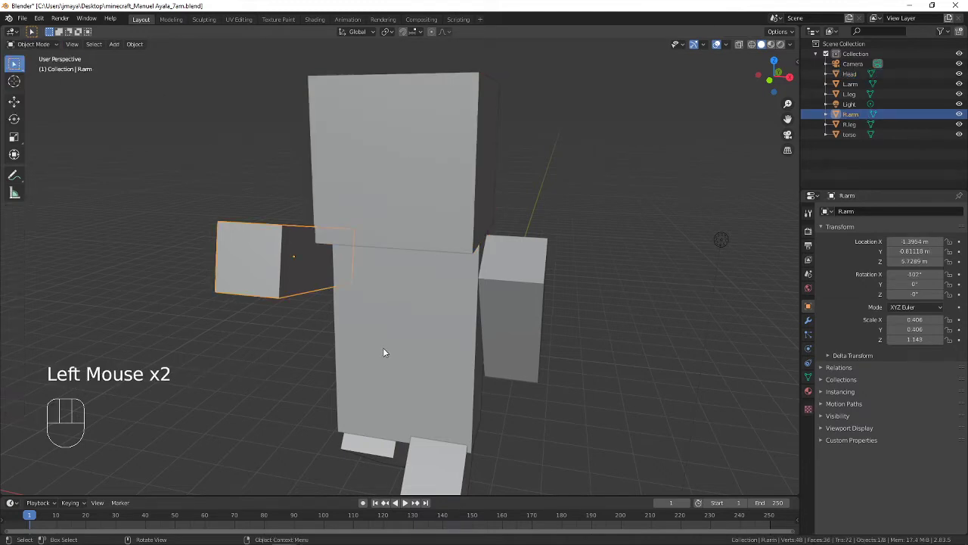
{"action": "left_click", "coordinate": [382, 352]}
{"action": "left_click", "coordinate": [512, 317]}
{"action": "left_click", "coordinate": [390, 179]}
{"action": "left_click", "coordinate": [405, 305]}
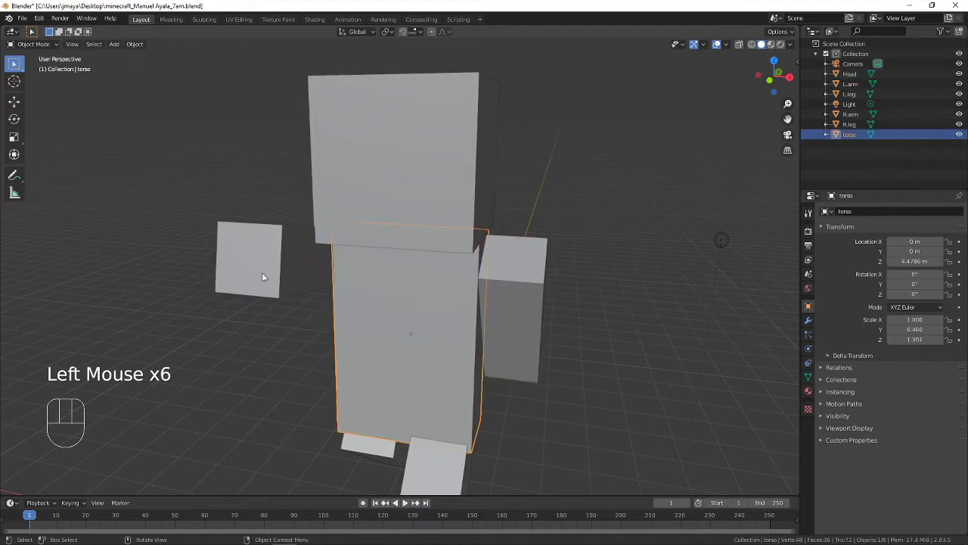
{"action": "left_click", "coordinate": [264, 277]}
{"action": "left_click", "coordinate": [356, 215]}
{"action": "left_click", "coordinate": [511, 338]}
{"action": "left_click", "coordinate": [431, 351]}
{"action": "left_click", "coordinate": [394, 224]}
{"action": "left_click", "coordinate": [328, 270]}
{"action": "left_click", "coordinate": [529, 310]}
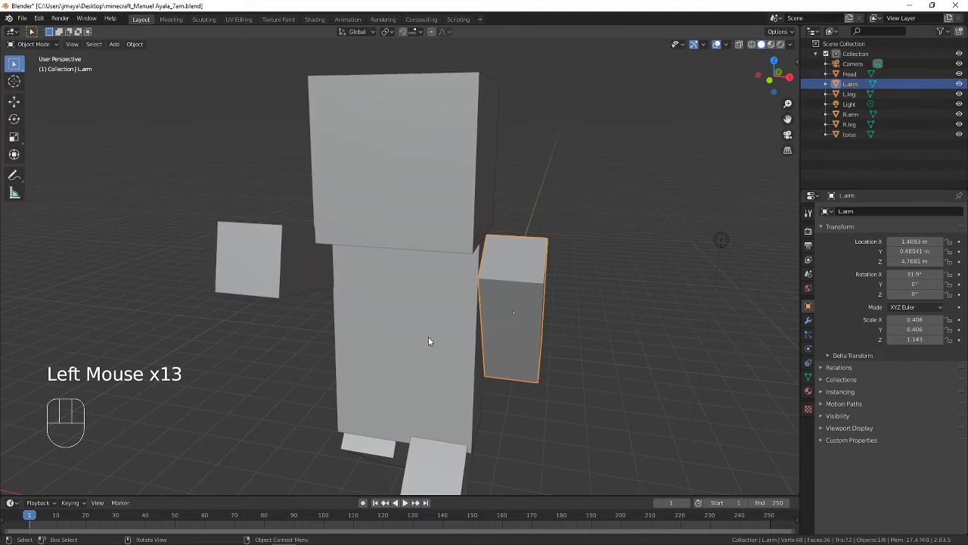
{"action": "left_click", "coordinate": [428, 340]}
- Reselect the head and return it to Edit Mode
{"action": "left_click", "coordinate": [417, 165]}
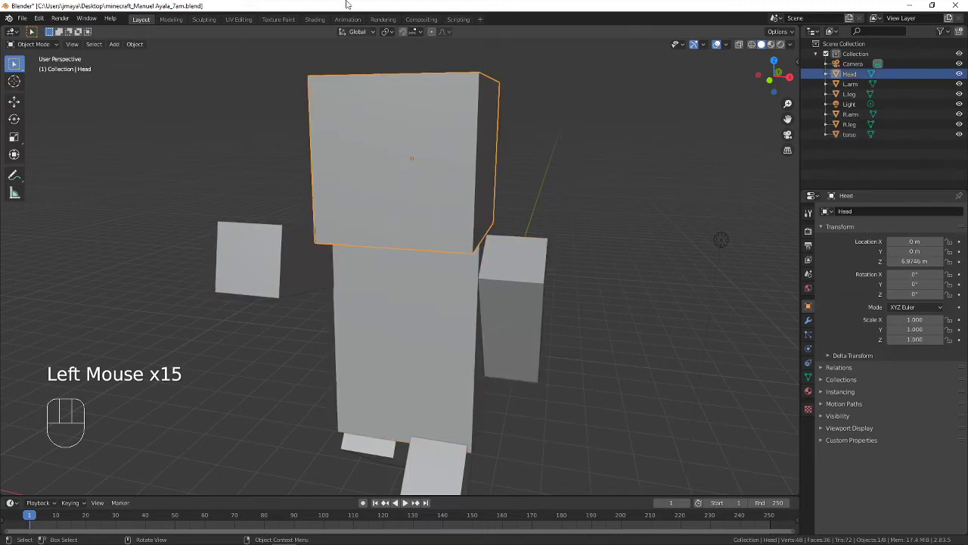
{"action": "left_click", "coordinate": [33, 44]}
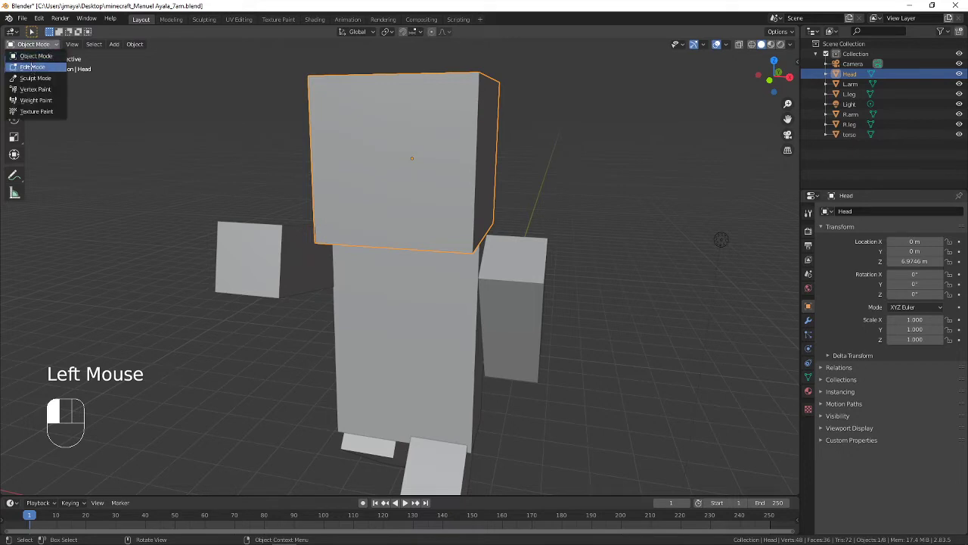
{"action": "left_click", "coordinate": [32, 67]}
{"action": "middle_click_drag", "start_coordinate": [454, 173], "coordinate": [358, 217], "text": "shift"}
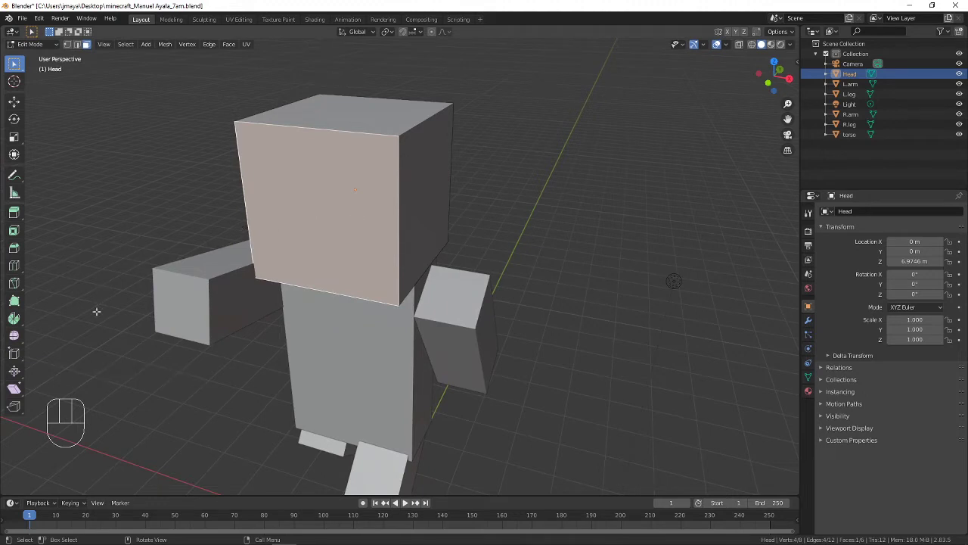
- Add a vertical loop cut through the middle of the head's front with the Loop Cut tool, using one cut
{"action": "left_click", "coordinate": [14, 266]}
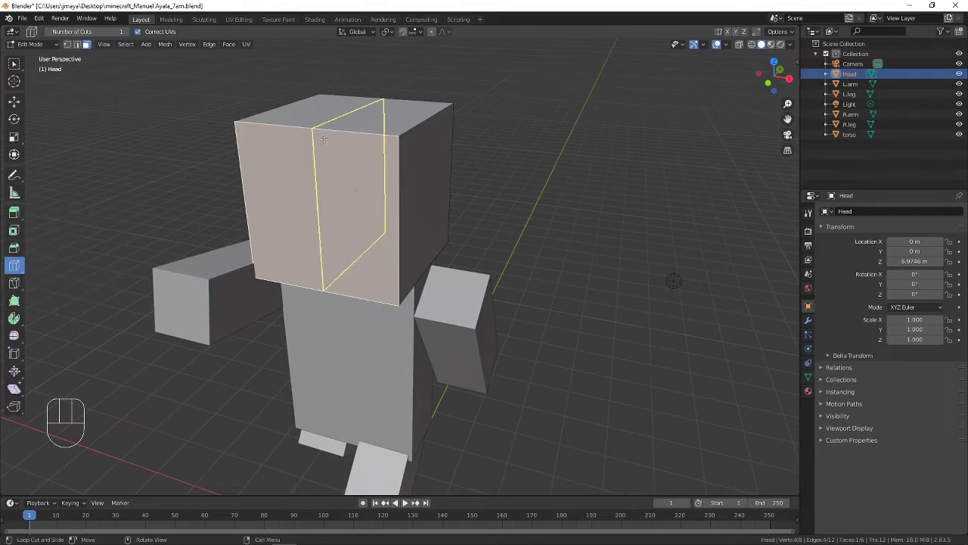
{"action": "scroll", "coordinate": [318, 141], "scroll_direction": "up", "scroll_amount": 3}
{"action": "scroll", "coordinate": [311, 126], "scroll_direction": "down", "scroll_amount": 2}
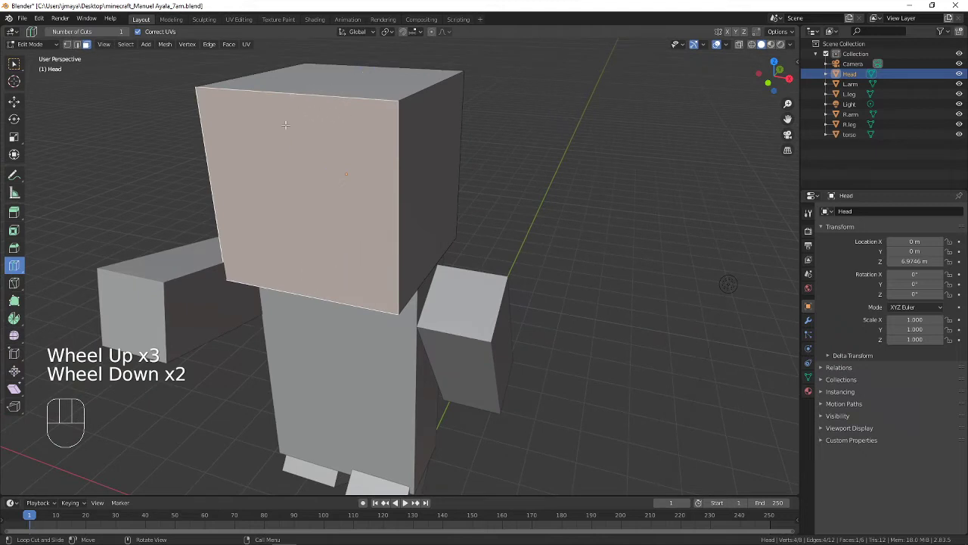
{"action": "left_click", "coordinate": [306, 113]}
{"action": "scroll", "coordinate": [287, 109], "scroll_direction": "down", "scroll_amount": 2}
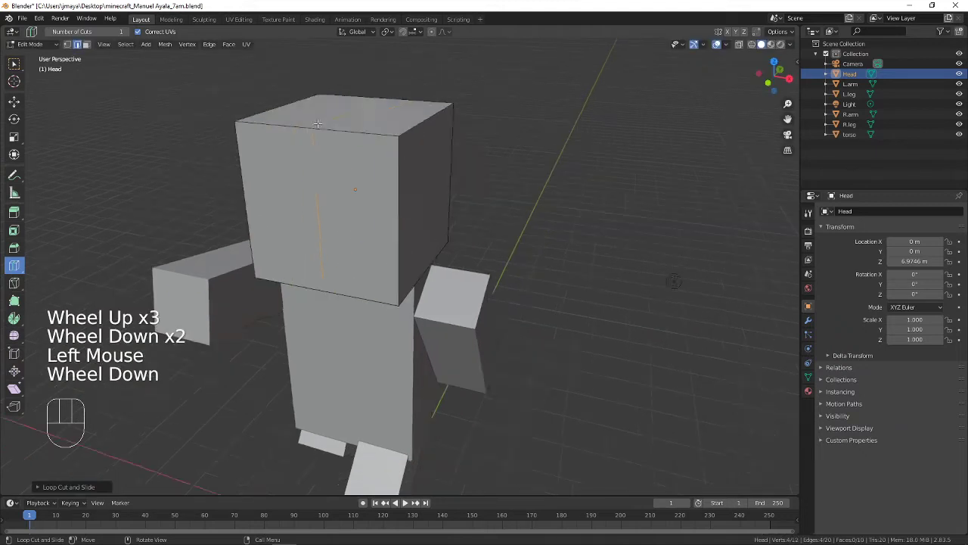
- Add a second vertical loop cut midway between the head's centre cut and its edge on the raised right arm's side
{"action": "scroll", "coordinate": [318, 125], "scroll_direction": "up", "scroll_amount": 2}
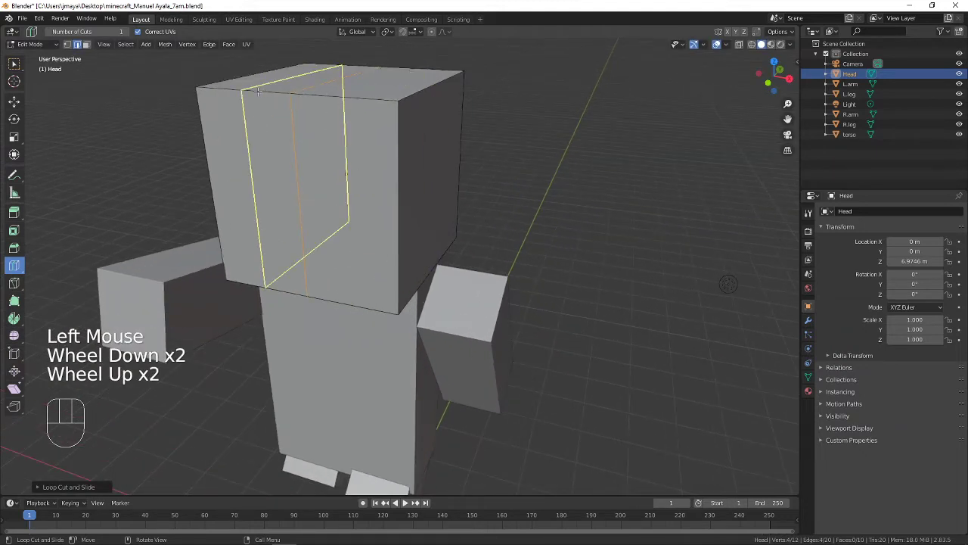
{"action": "scroll", "coordinate": [257, 91], "scroll_direction": "down", "scroll_amount": 1}
{"action": "scroll", "coordinate": [257, 91], "scroll_direction": "up", "scroll_amount": 1}
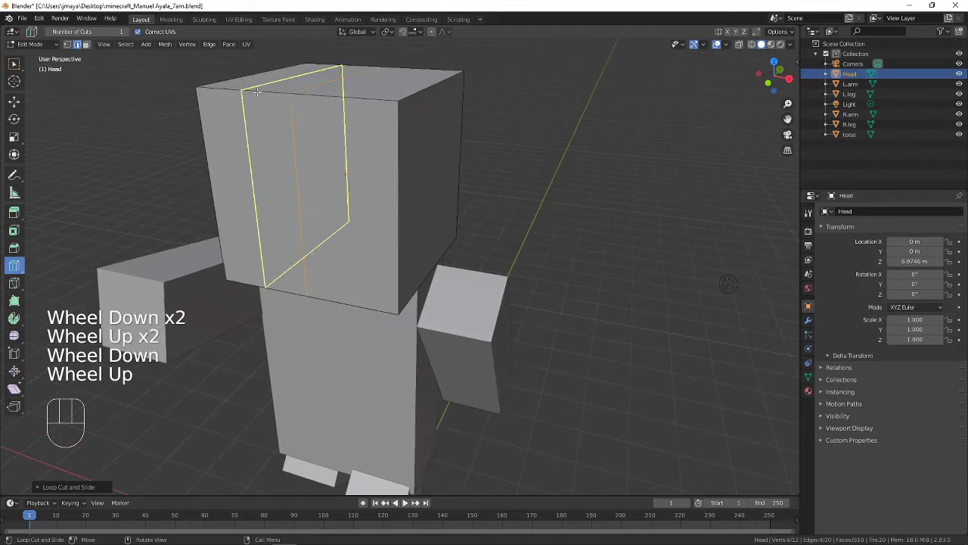
{"action": "left_click", "coordinate": [257, 92]}
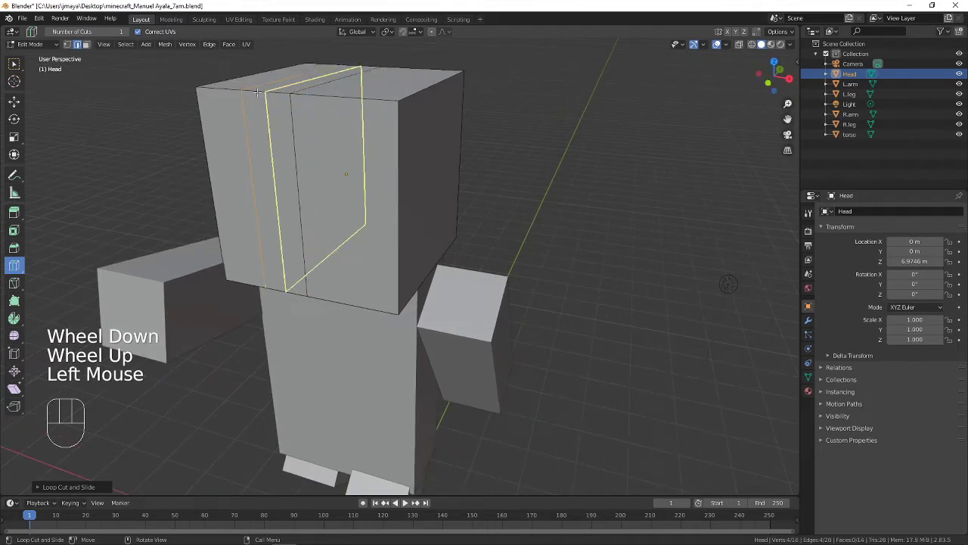
- Add five more vertical loop cuts to the head, each midway between existing edges, dividing its front into eight equal columns
{"action": "left_click", "coordinate": [332, 105]}
{"action": "left_click", "coordinate": [263, 105]}
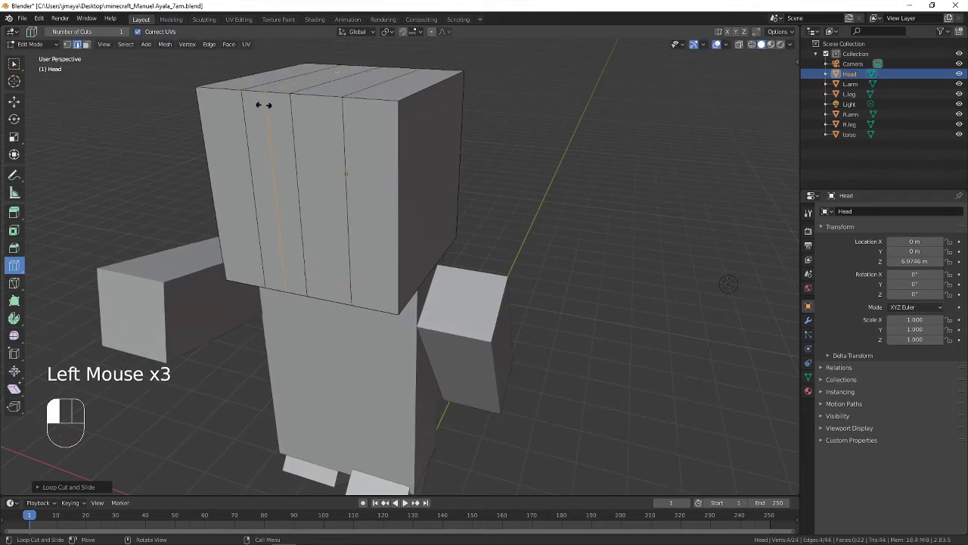
{"action": "left_click", "coordinate": [298, 105]}
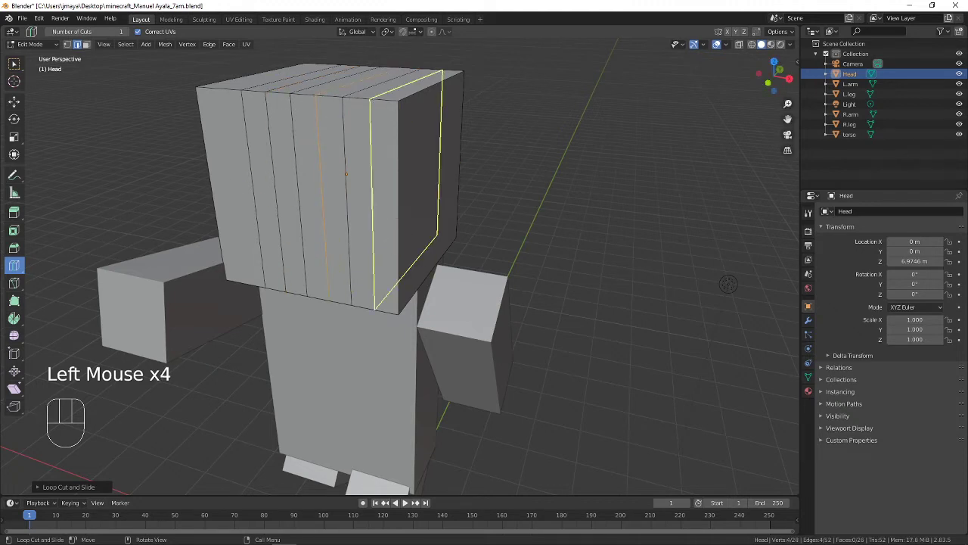
{"action": "left_click", "coordinate": [368, 103]}
{"action": "left_click", "coordinate": [214, 99]}
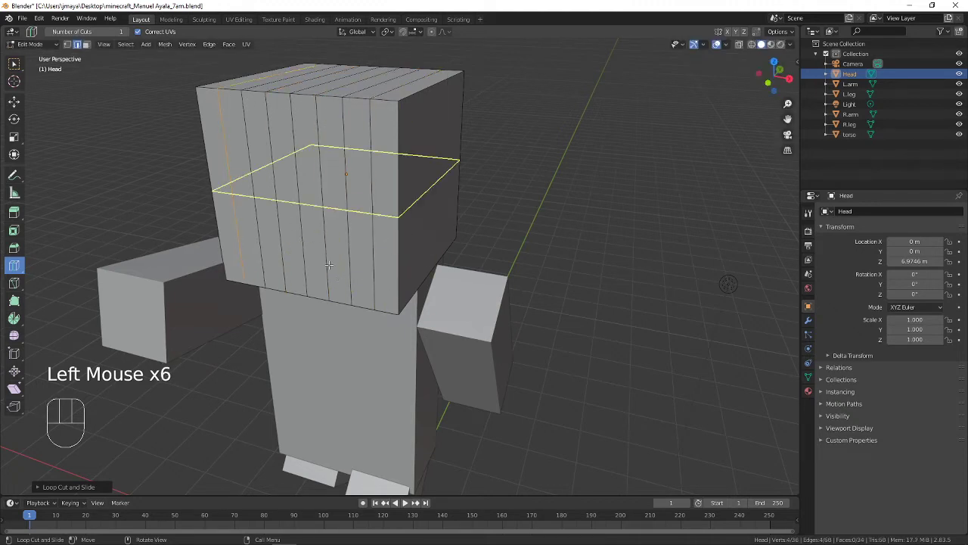
{"action": "key", "text": "Escape"}
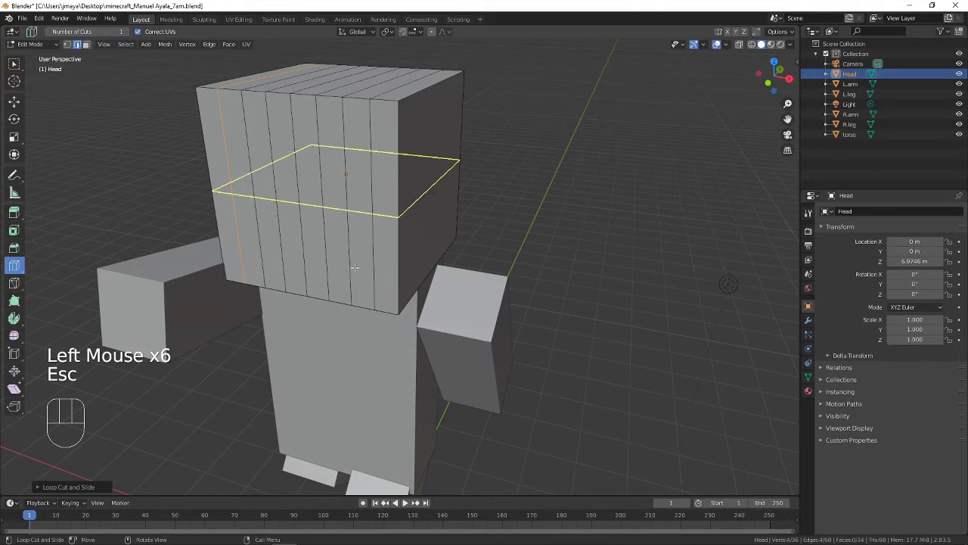
{"action": "middle_click_drag", "start_coordinate": [354, 268], "coordinate": [358, 246]}
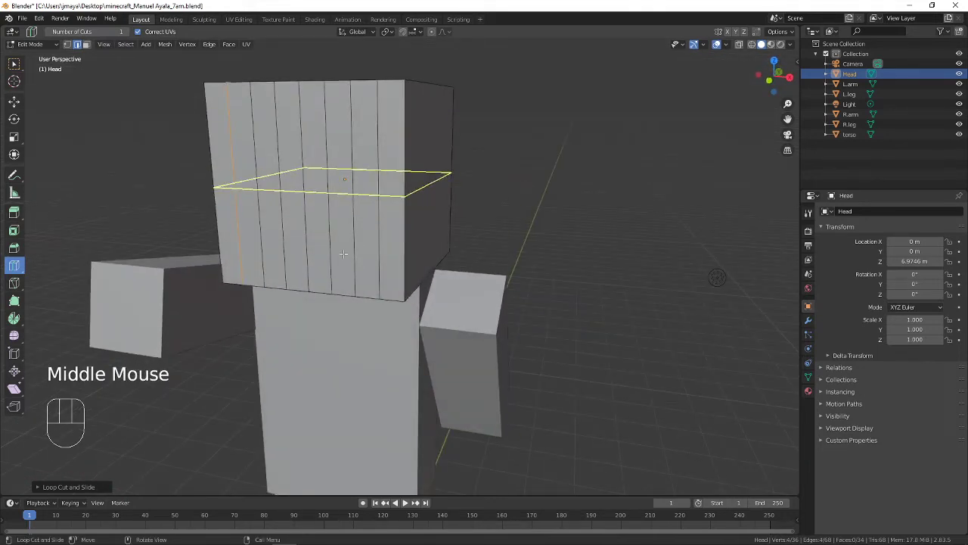
- Switch to the Minecraft Steve reference image in Chrome and enlarge it to 500% to examine the face's pixel rows
{"action": "key", "text": "alt+Tab"}
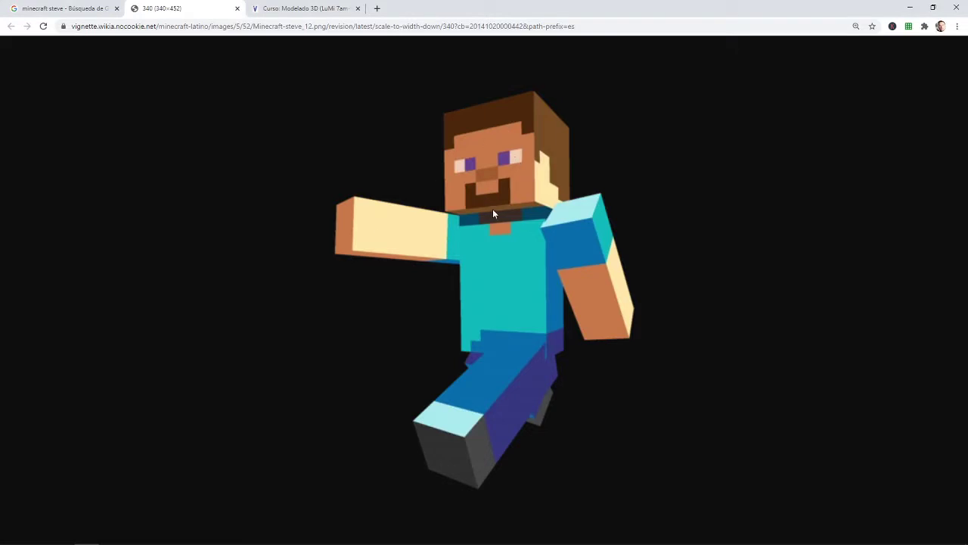
{"action": "scroll", "coordinate": [511, 193], "scroll_direction": "up", "scroll_amount": 5, "text": "ctrl"}
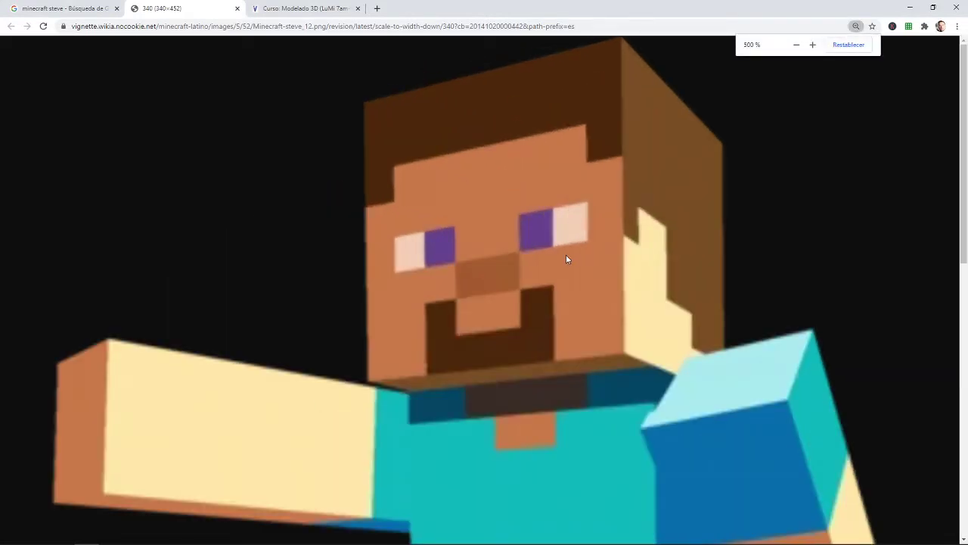
{"action": "middle_click", "coordinate": [542, 216]}
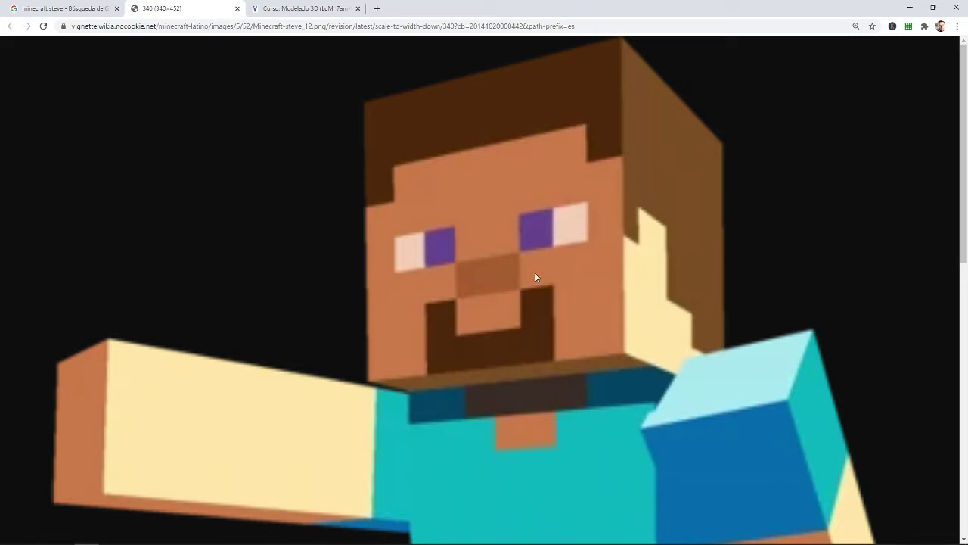
{"action": "mouse_move", "coordinate": [900, 542]}
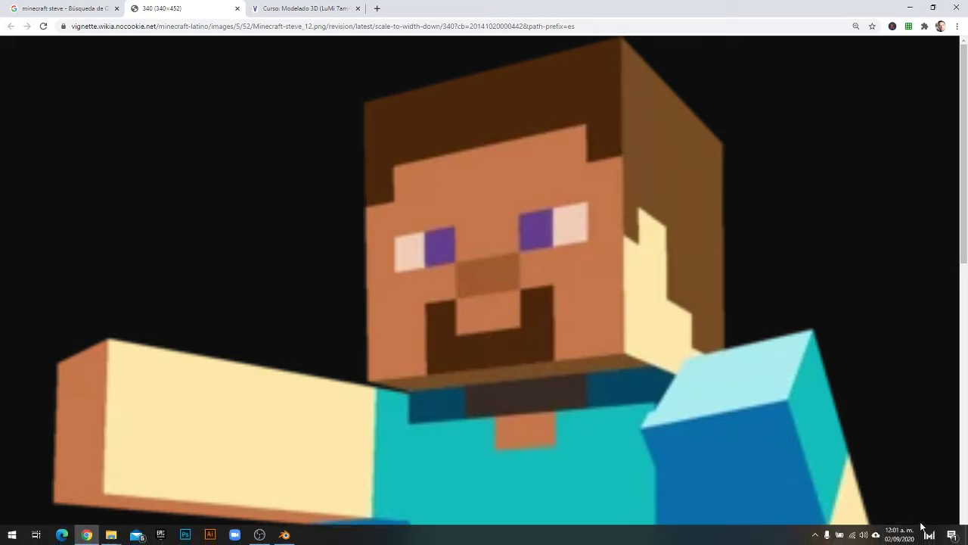
{"action": "left_click", "coordinate": [815, 535]}
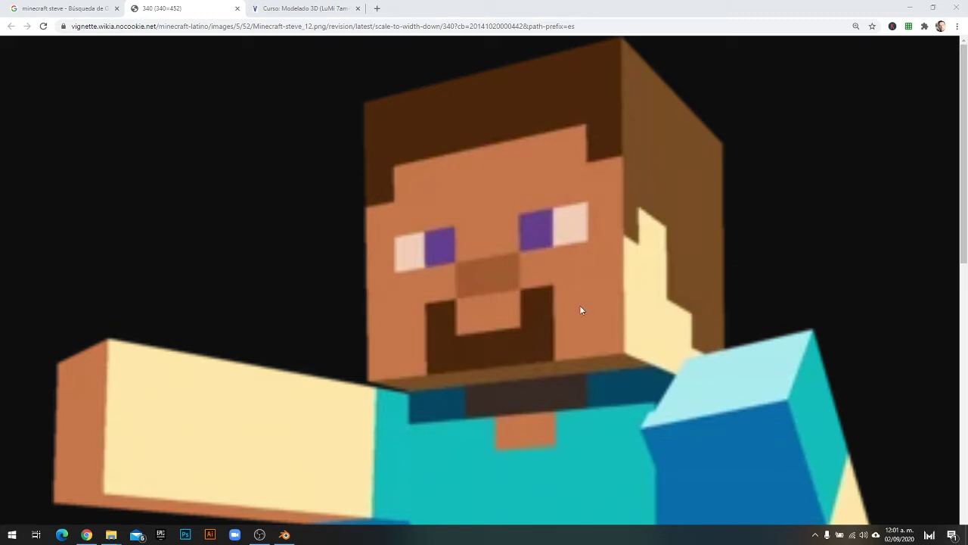
{"action": "key", "text": "super"}
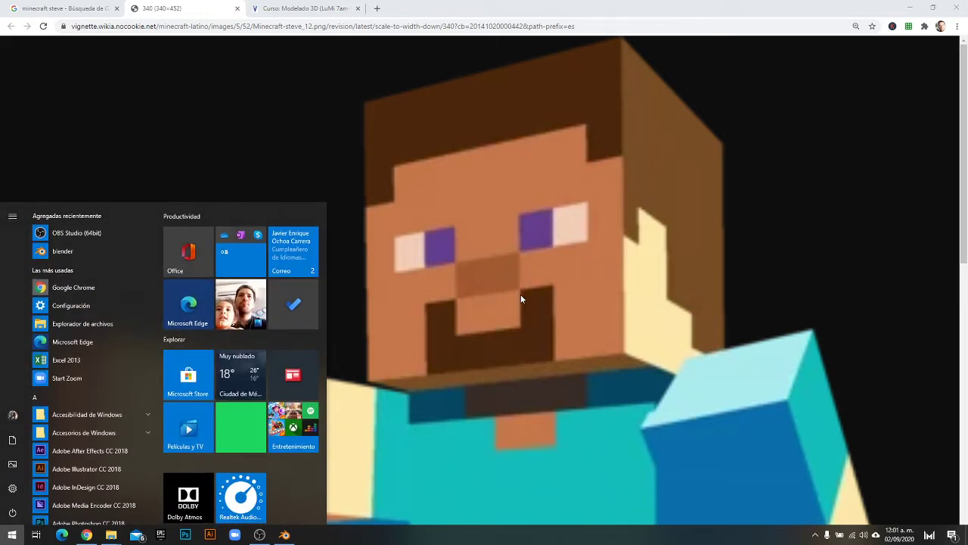
{"action": "key", "text": "super"}
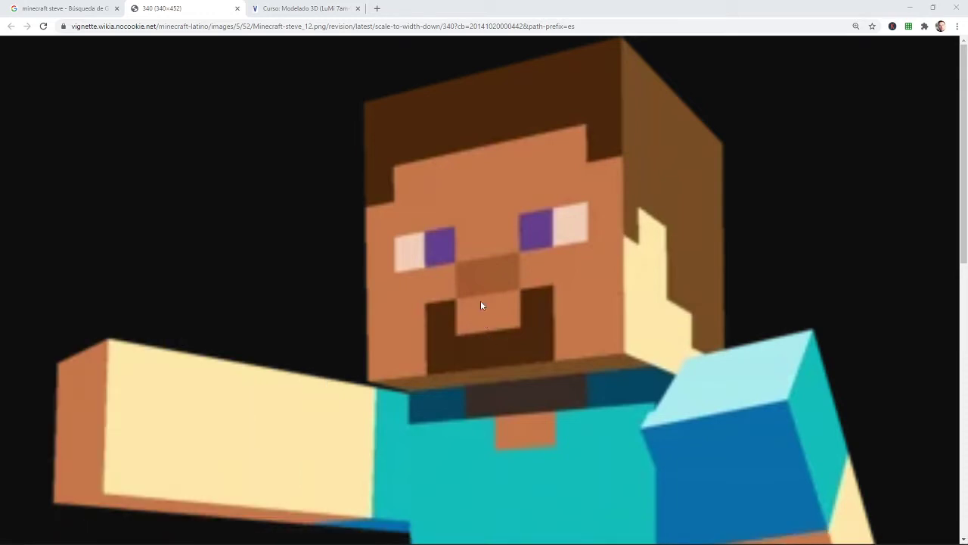
- Capture a screen snip around Steve's head and open it in the Snip & Sketch (Recorte y anotación) window, placed over the browser
{"action": "key", "text": "super+shift+s"}
{"action": "left_click_drag", "start_coordinate": [339, 61], "coordinate": [766, 408]}
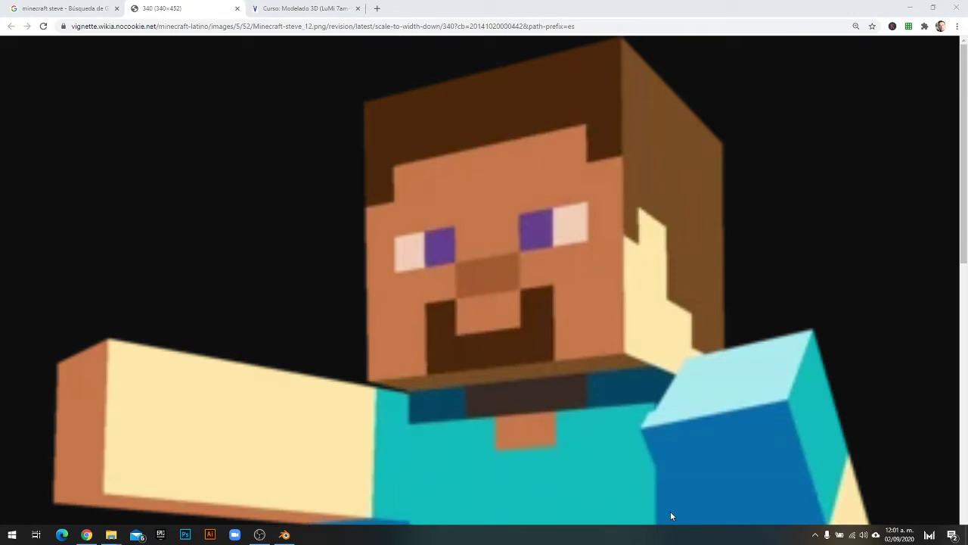
{"action": "left_click", "coordinate": [952, 534]}
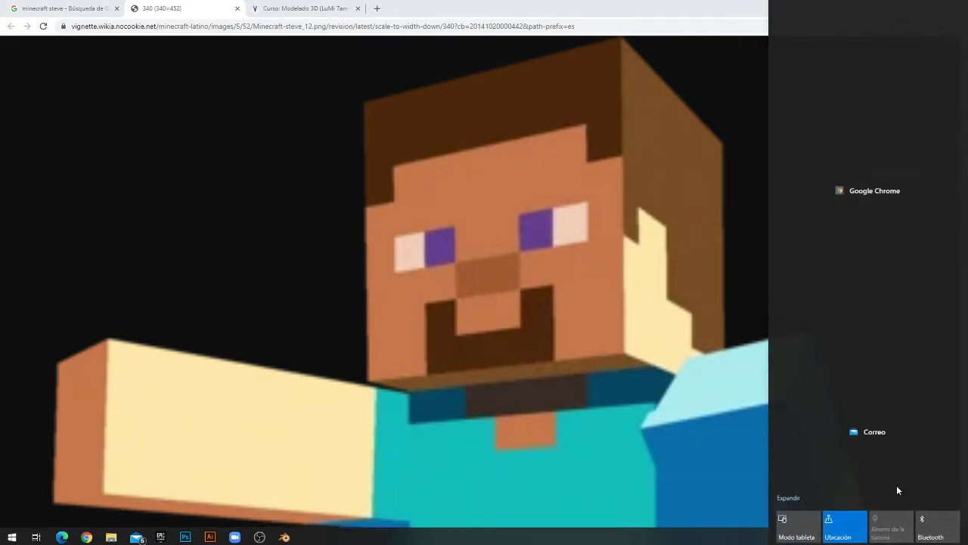
{"action": "left_click", "coordinate": [862, 114]}
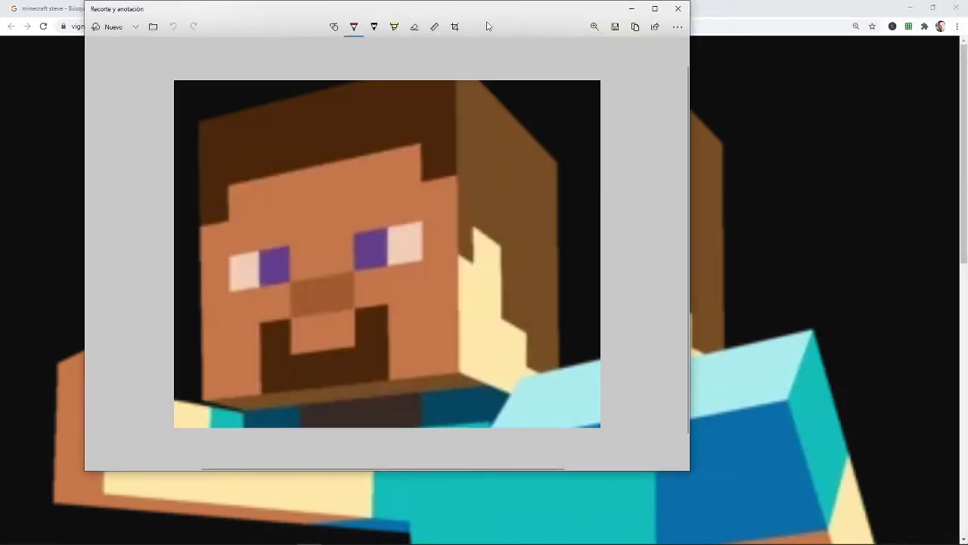
{"action": "mouse_move", "coordinate": [471, 13]}
{"action": "left_mouse_down"}
{"action": "mouse_move", "coordinate": [529, 28]}
{"action": "mouse_move", "coordinate": [538, 41]}
{"action": "mouse_move", "coordinate": [527, 46]}
{"action": "left_mouse_up"}
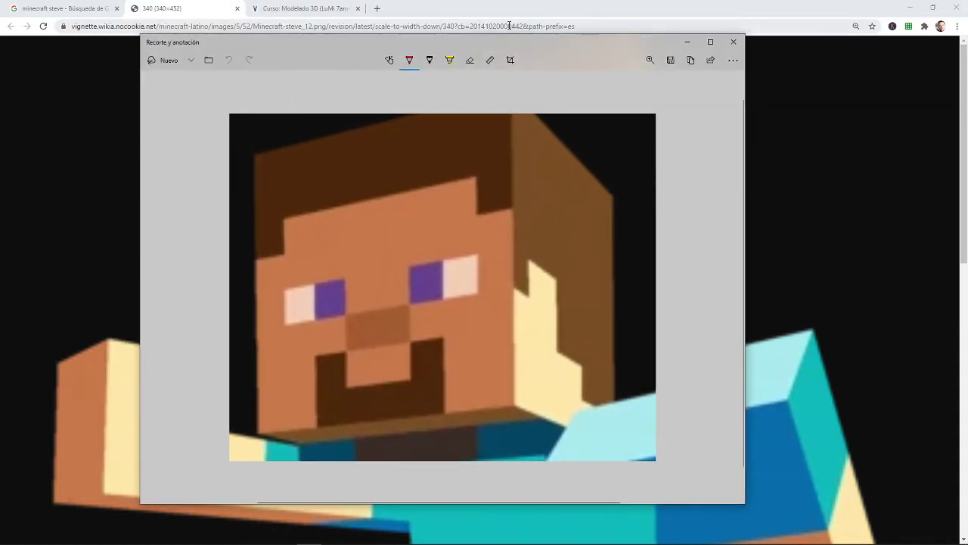
{"action": "left_click_drag", "start_coordinate": [435, 44], "coordinate": [448, 20]}
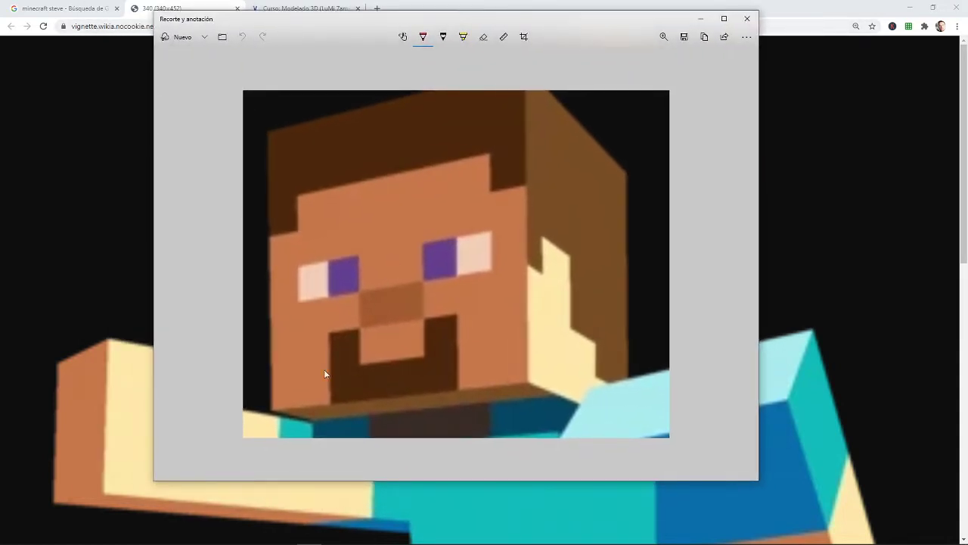
- With the red pen, draw three lines across the face: at the mouth's lower edge, under the nose and below the eyes
{"action": "left_click", "coordinate": [423, 36]}
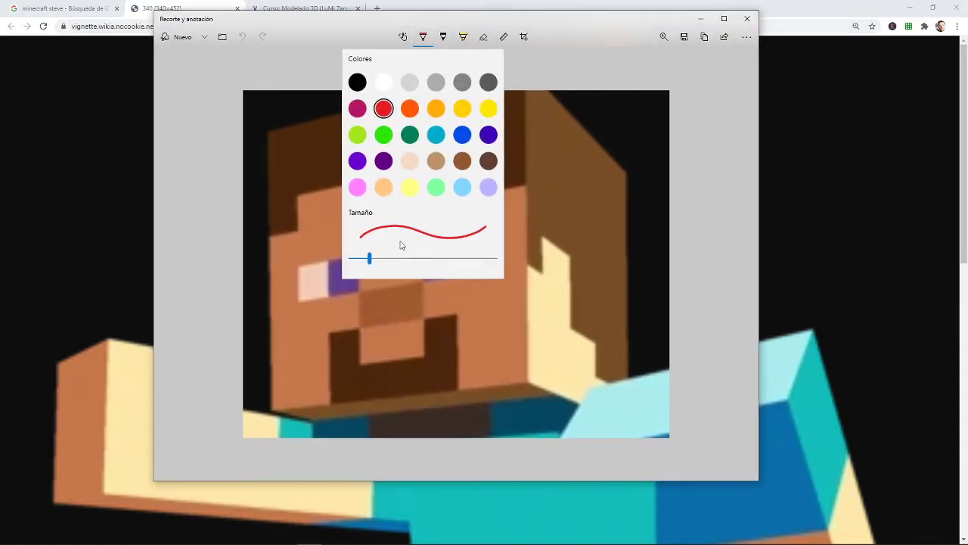
{"action": "left_click", "coordinate": [368, 369]}
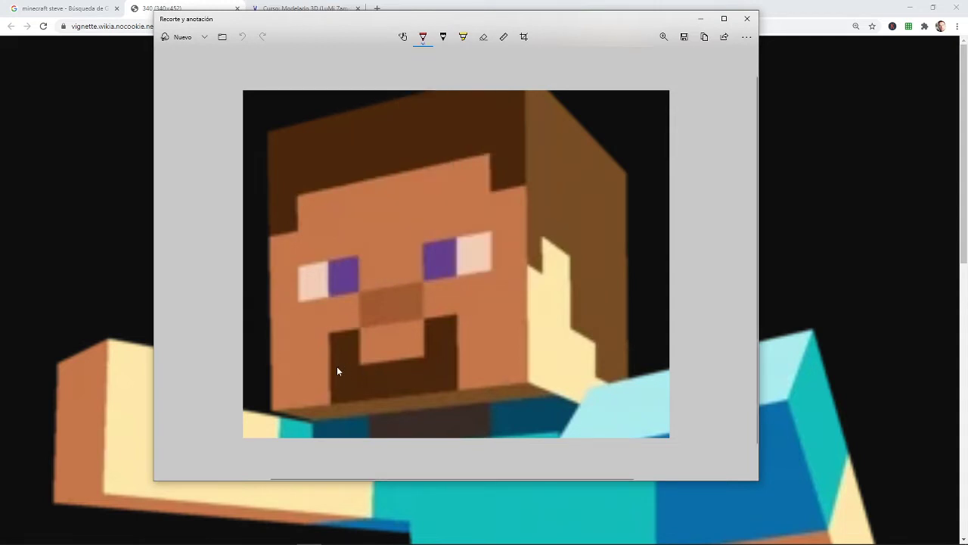
{"action": "left_click_drag", "start_coordinate": [305, 377], "coordinate": [360, 367]}
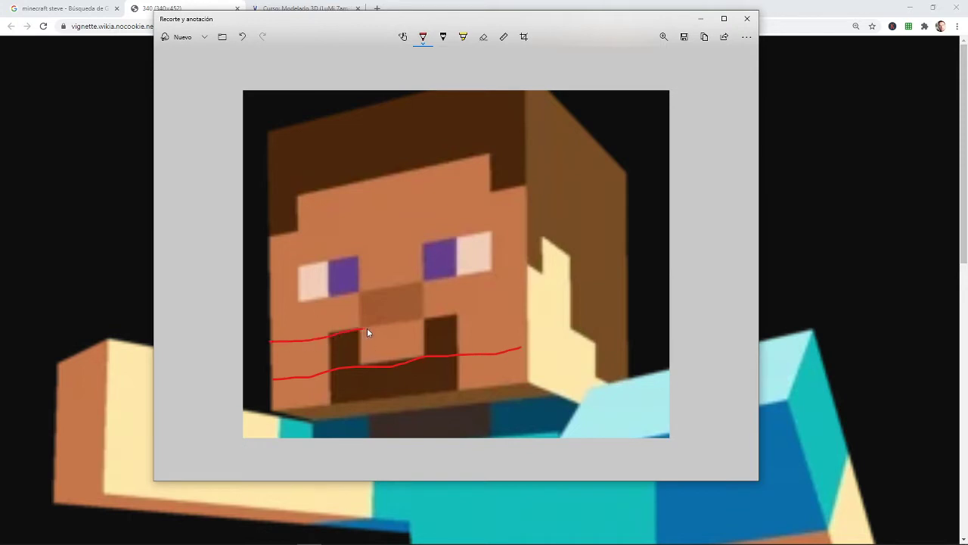
{"action": "left_click_drag", "start_coordinate": [509, 302], "coordinate": [527, 301]}
{"action": "key", "text": "ctrl+z"}
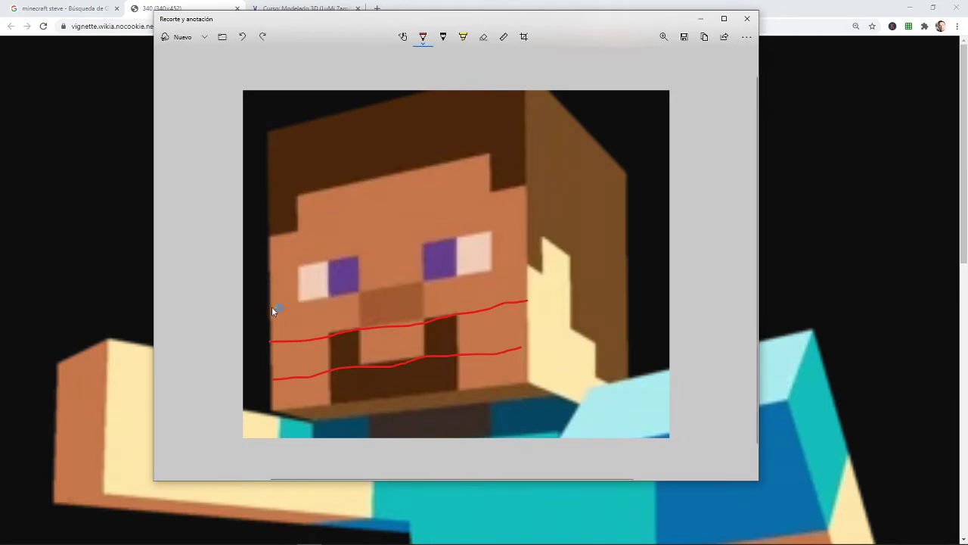
{"action": "left_click_drag", "start_coordinate": [387, 290], "coordinate": [427, 282]}
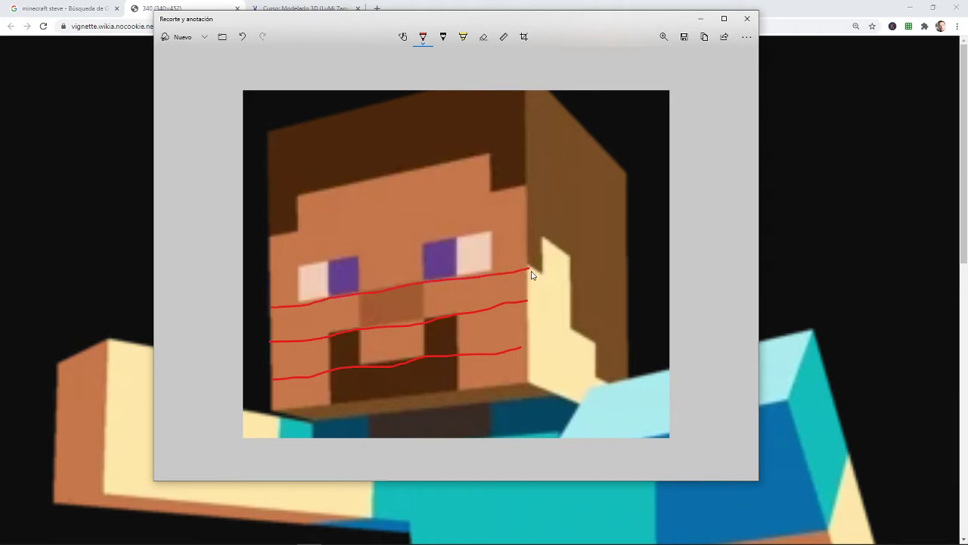
- Extend the three red lines around the corner across the side of the head, redrawing the lowest one where needed
{"action": "mouse_move", "coordinate": [531, 270]}
{"action": "left_mouse_down"}
{"action": "mouse_move", "coordinate": [573, 285]}
{"action": "mouse_move", "coordinate": [549, 314]}
{"action": "mouse_move", "coordinate": [605, 346]}
{"action": "left_mouse_up"}
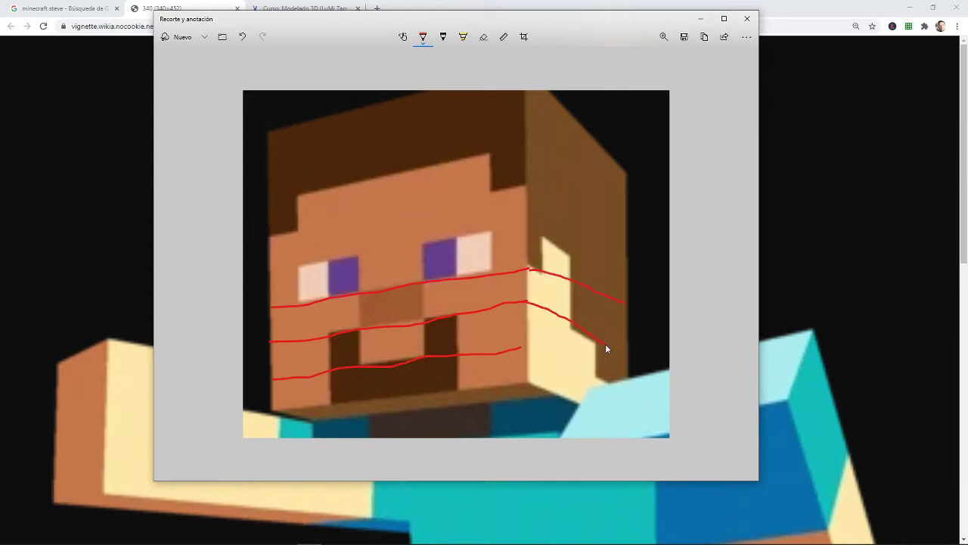
{"action": "left_click_drag", "start_coordinate": [529, 353], "coordinate": [600, 387]}
{"action": "key", "text": "ctrl+z"}
{"action": "left_click_drag", "start_coordinate": [525, 352], "coordinate": [623, 389]}
{"action": "key", "text": "ctrl+z"}
- Draw two more red lines across the face, one along the tops of the eyes and one across the forehead
{"action": "left_click_drag", "start_coordinate": [283, 269], "coordinate": [380, 253]}
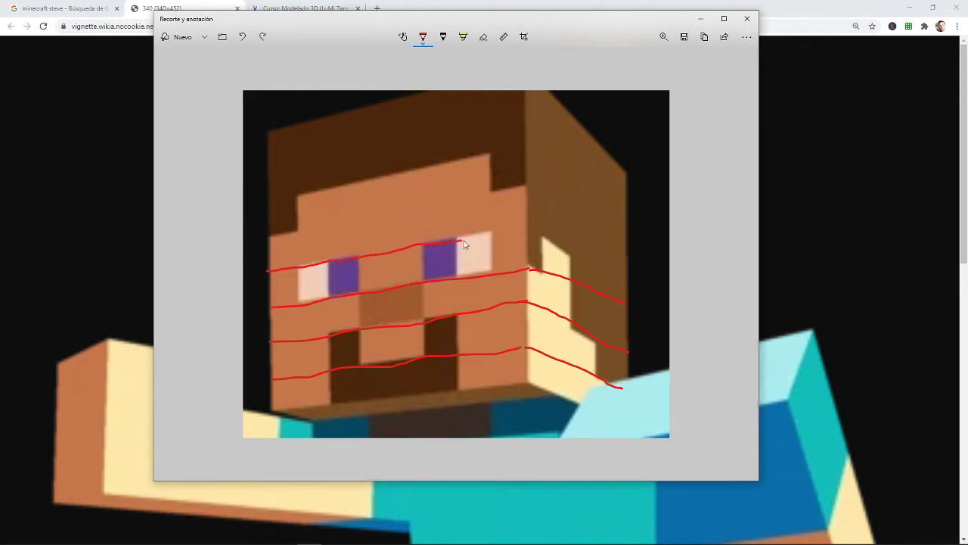
{"action": "left_click_drag", "start_coordinate": [463, 242], "coordinate": [525, 226]}
{"action": "left_click_drag", "start_coordinate": [268, 240], "coordinate": [351, 219]}
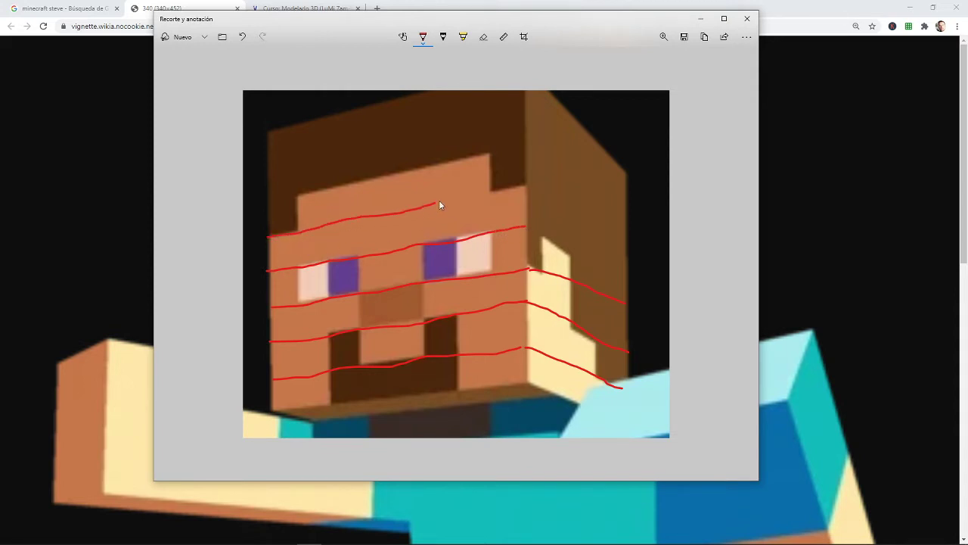
{"action": "left_click_drag", "start_coordinate": [439, 204], "coordinate": [526, 183]}
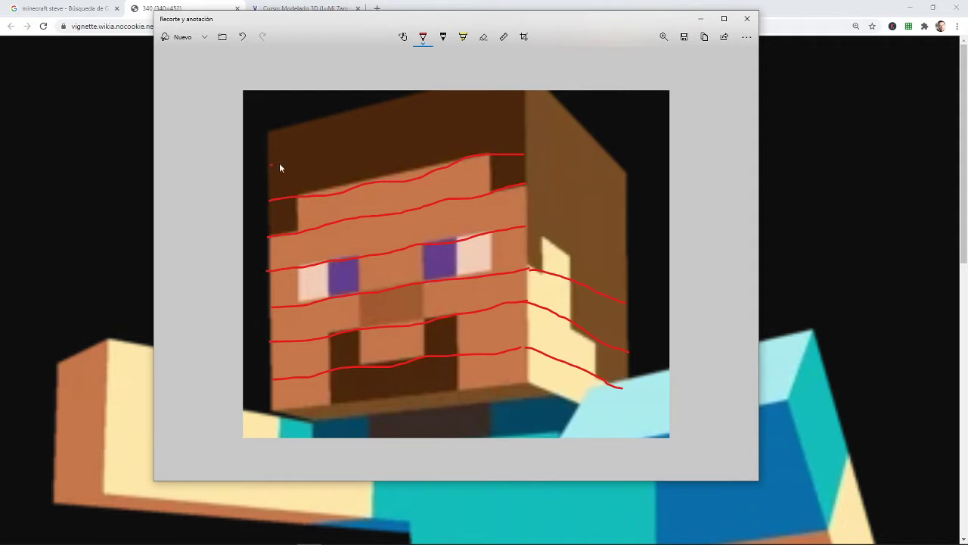
- Undo the last two strokes, redraw the red line along the hairline and add another line across the hair above it
{"action": "key", "text": "ctrl+z"}
{"action": "key", "text": "ctrl+z"}
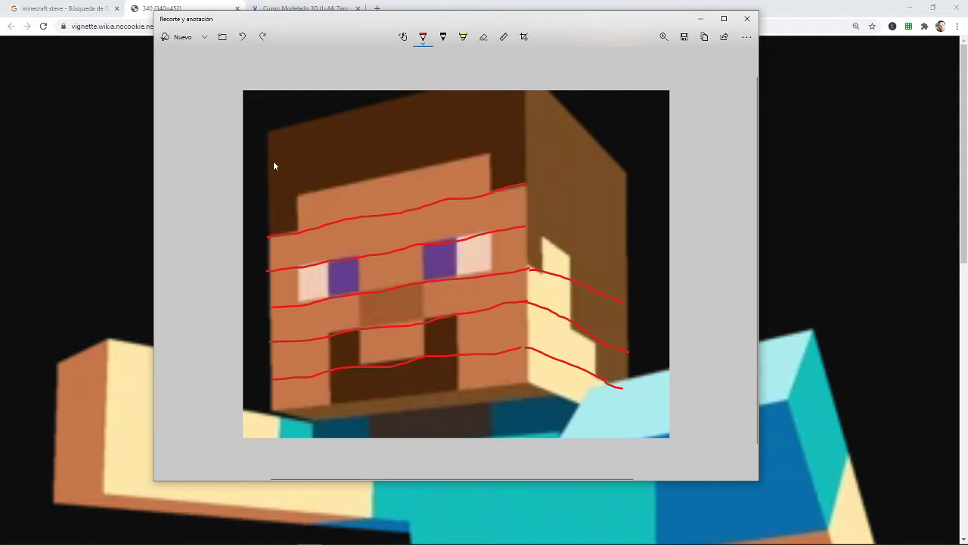
{"action": "left_click_drag", "start_coordinate": [288, 198], "coordinate": [390, 178]}
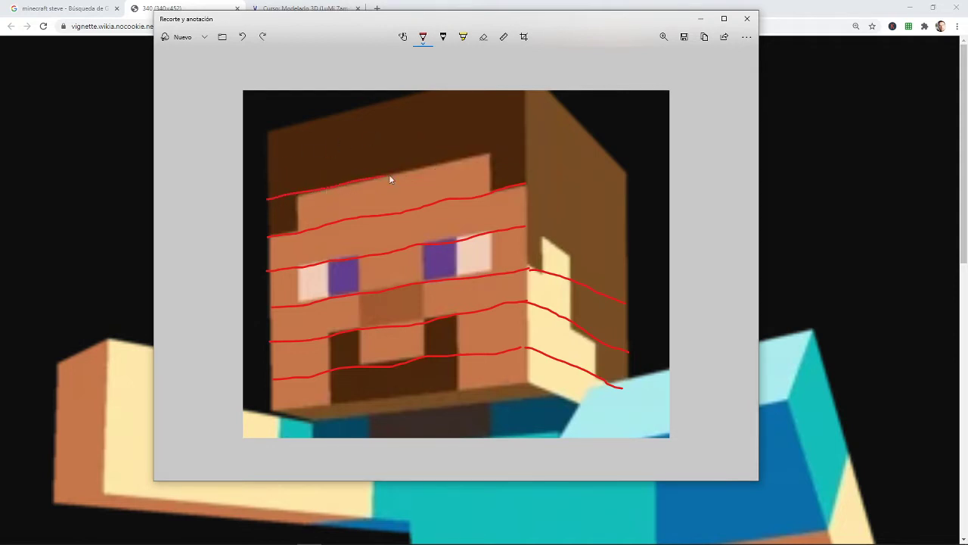
{"action": "left_click_drag", "start_coordinate": [513, 149], "coordinate": [522, 147]}
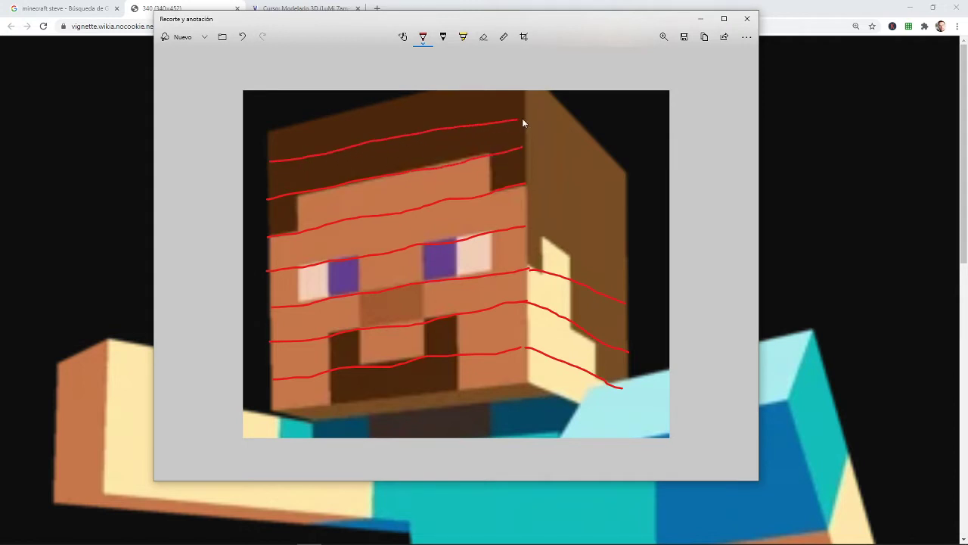
{"action": "left_click_drag", "start_coordinate": [522, 120], "coordinate": [524, 119]}
- Draw seven vertical red lines from the hair down to the chin, dividing the face into eight columns of pixels
{"action": "left_click_drag", "start_coordinate": [288, 153], "coordinate": [282, 183]}
{"action": "key", "text": "ctrl+z"}
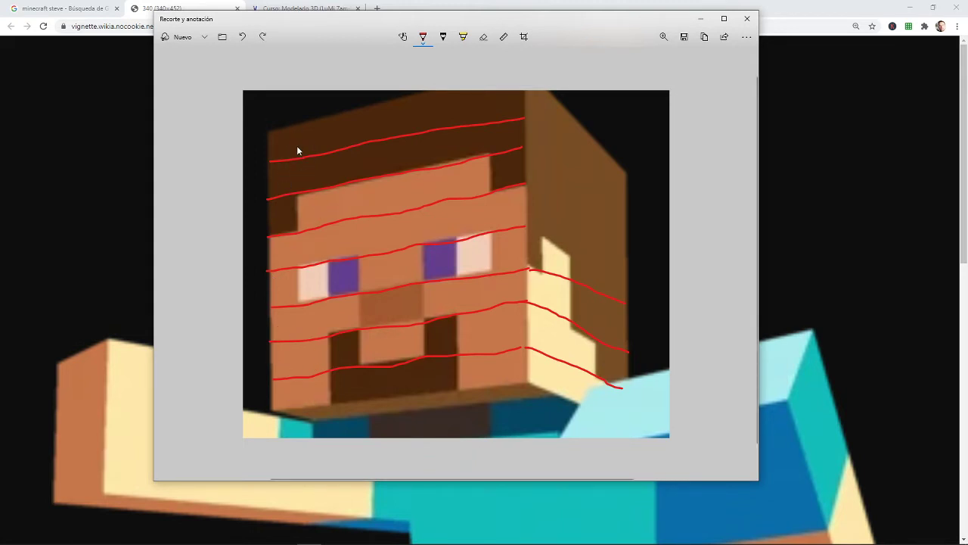
{"action": "left_click_drag", "start_coordinate": [296, 128], "coordinate": [302, 190]}
{"action": "left_click_drag", "start_coordinate": [299, 233], "coordinate": [297, 392]}
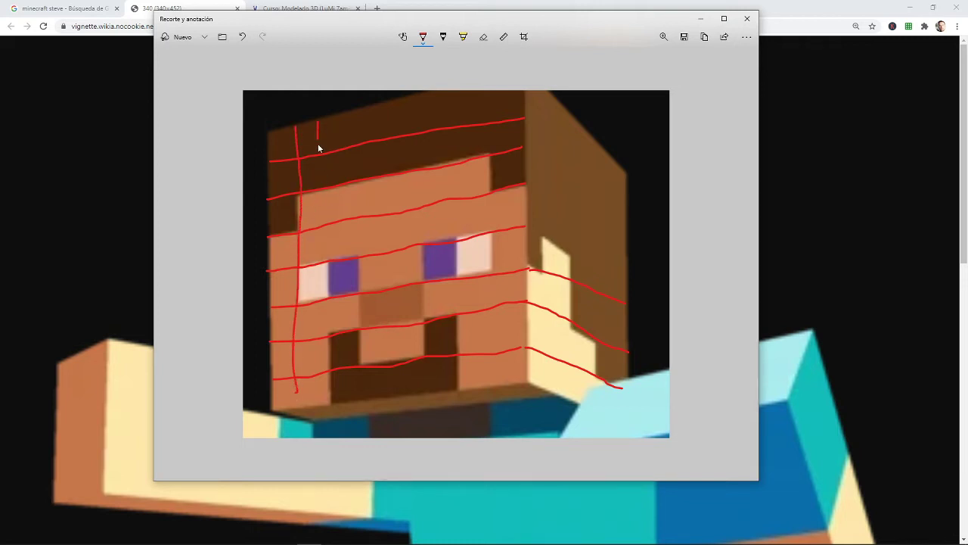
{"action": "left_click_drag", "start_coordinate": [319, 148], "coordinate": [326, 231]}
{"action": "mouse_move", "coordinate": [331, 281]}
{"action": "left_mouse_down"}
{"action": "mouse_move", "coordinate": [325, 341]}
{"action": "mouse_move", "coordinate": [359, 270]}
{"action": "mouse_move", "coordinate": [350, 120]}
{"action": "left_mouse_up"}
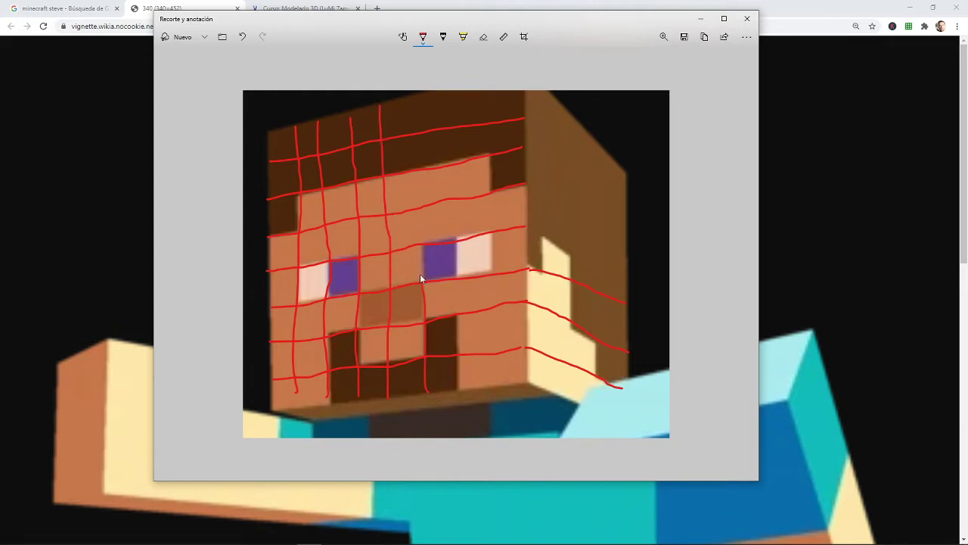
{"action": "left_click_drag", "start_coordinate": [459, 391], "coordinate": [451, 98]}
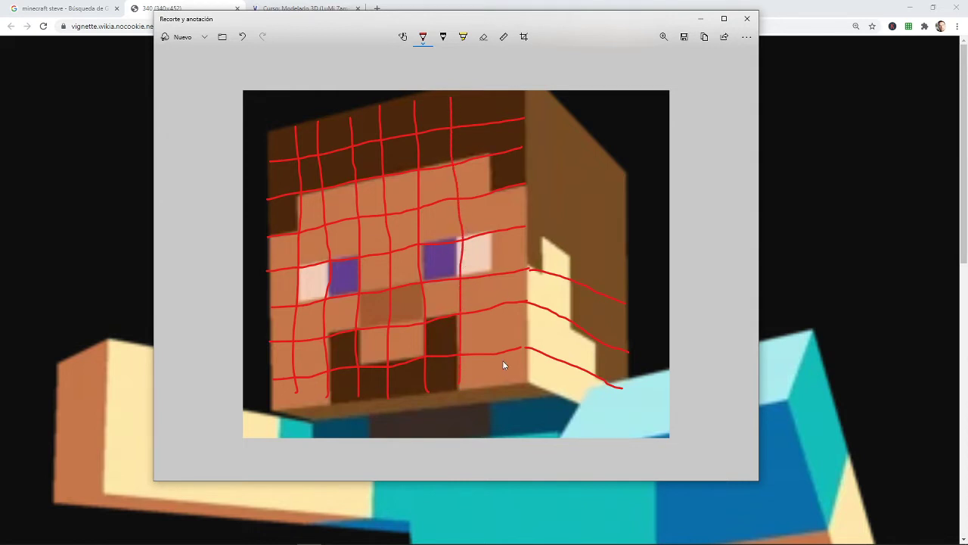
{"action": "left_click_drag", "start_coordinate": [500, 352], "coordinate": [486, 217]}
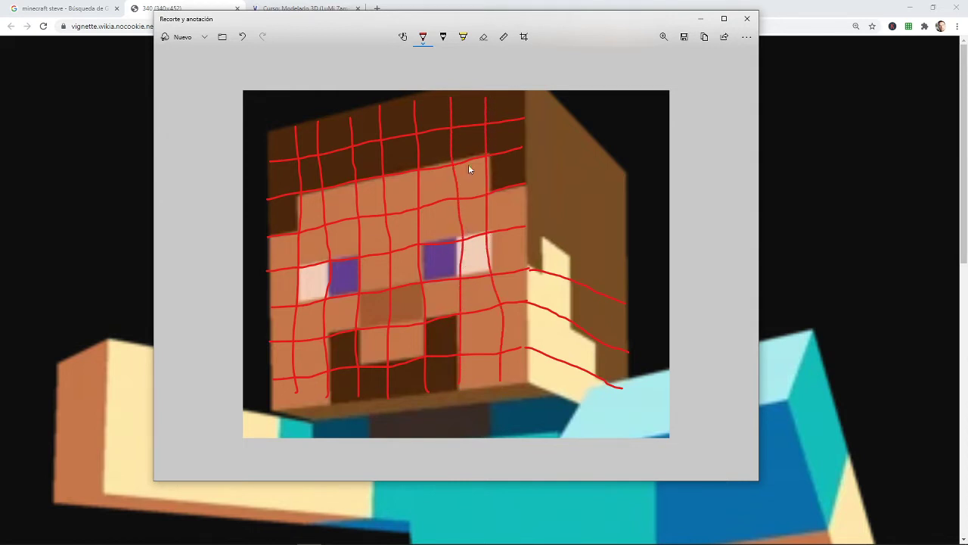
{"action": "key", "text": "ctrl+z"}
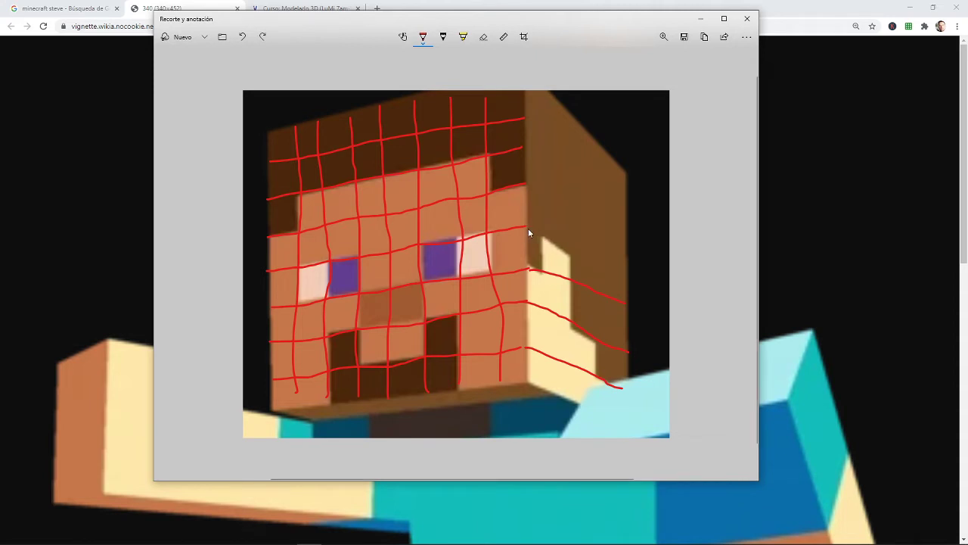
- Extend the remaining upper red lines from the face across the brown side of the head
{"action": "left_click_drag", "start_coordinate": [608, 261], "coordinate": [626, 270]}
{"action": "mouse_move", "coordinate": [527, 184]}
{"action": "left_mouse_down"}
{"action": "mouse_move", "coordinate": [608, 222]}
{"action": "mouse_move", "coordinate": [625, 203]}
{"action": "left_mouse_up"}
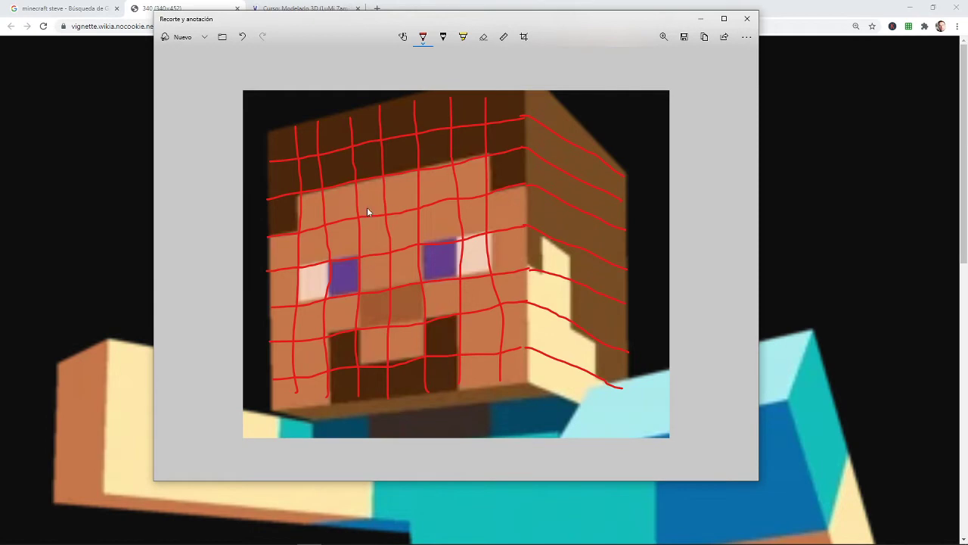
- Switch to Blender and undo all the earlier loop cuts so the head is a plain block
{"action": "key", "text": "alt+Tab"}
{"action": "key", "text": "alt+Tab"}
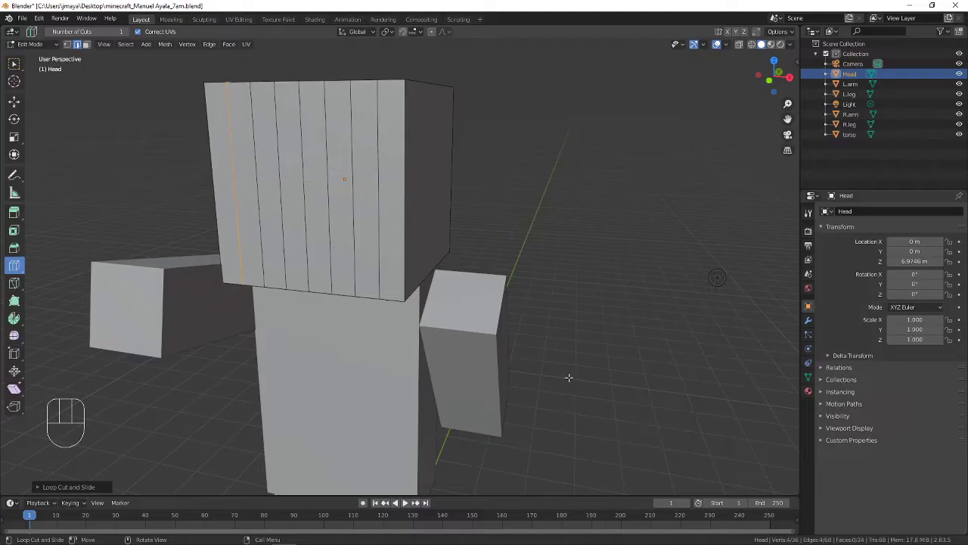
{"action": "key", "text": "ctrl+z"}
{"action": "key", "text": "ctrl+z"}
{"action": "key", "text": "ctrl+z"}
{"action": "key", "text": "ctrl+z"}
{"action": "key", "text": "ctrl+z"}
{"action": "key", "text": "ctrl+z"}
{"action": "key", "text": "ctrl+z"}
{"action": "key", "text": "ctrl+z"}
{"action": "key", "text": "ctrl+z"}
{"action": "key", "text": "ctrl+z"}
{"action": "key", "text": "ctrl+z"}
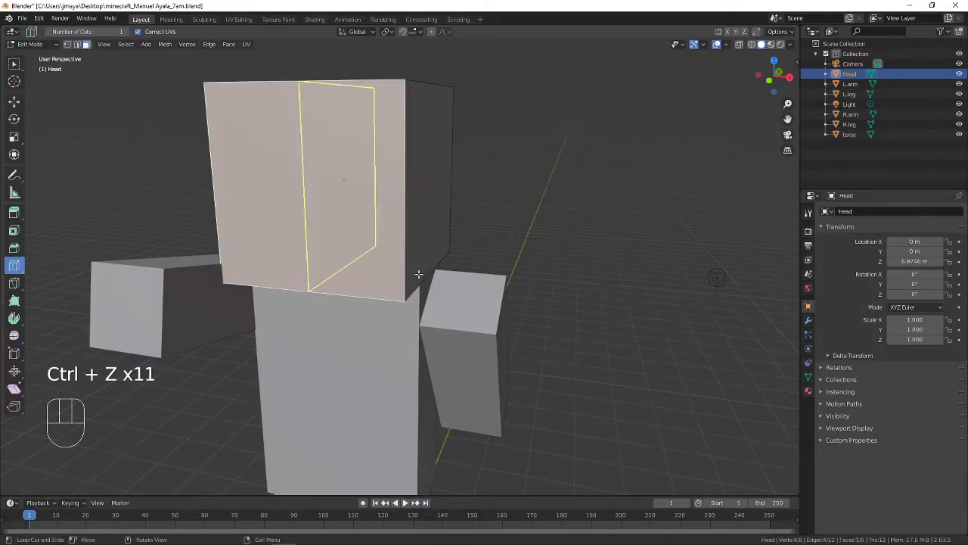
- Activate the box selection tool and select all faces of the head
{"action": "left_click", "coordinate": [15, 64]}
{"action": "mouse_move", "coordinate": [380, 185]}
{"action": "middle_mouse_down", "text": "shift"}
{"action": "mouse_move", "coordinate": [396, 236]}
{"action": "mouse_move", "coordinate": [376, 186]}
{"action": "middle_mouse_up", "text": "shift"}
{"action": "key", "text": "a"}
{"action": "key", "text": "a"}
{"action": "key", "text": "a"}
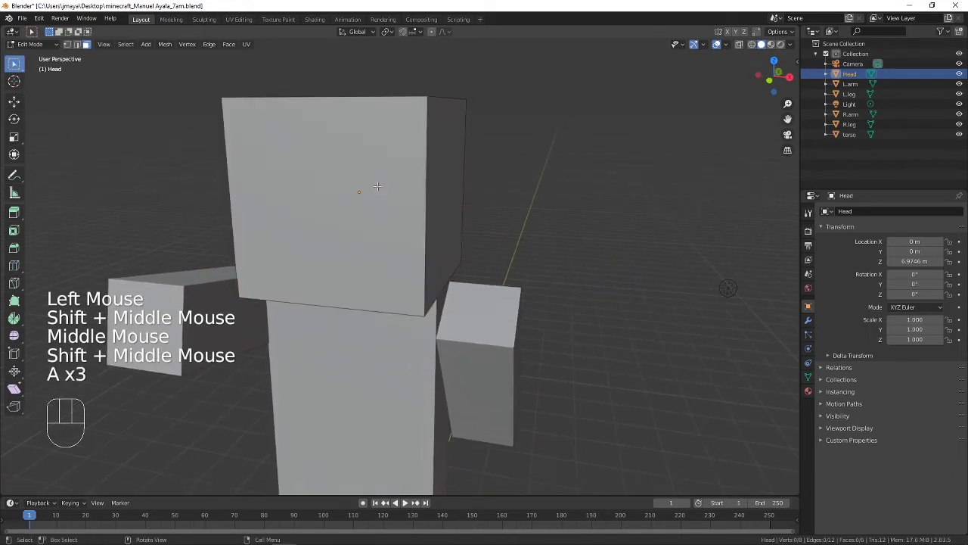
{"action": "key", "text": "a"}
{"action": "middle_click_drag", "start_coordinate": [431, 203], "coordinate": [410, 209], "text": "shift"}
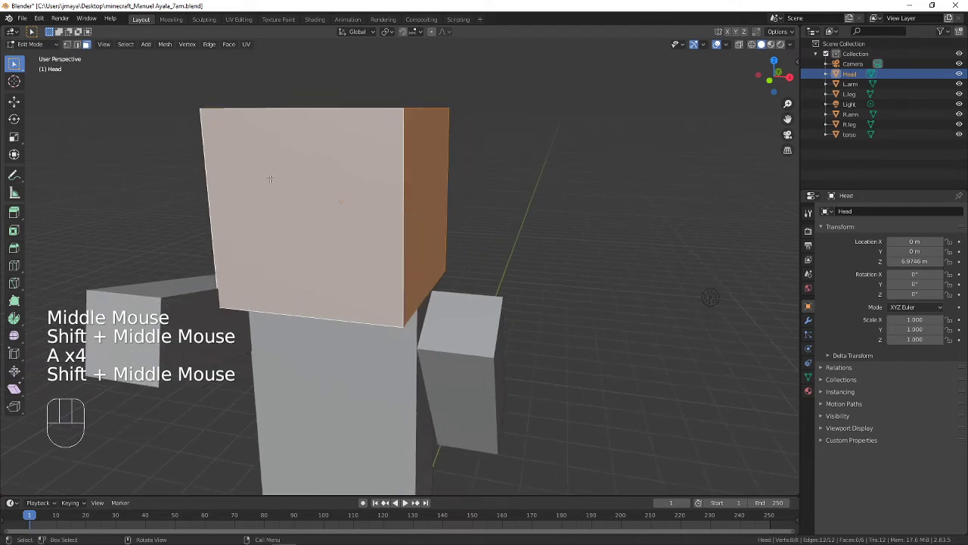
{"action": "middle_click_drag", "start_coordinate": [270, 179], "coordinate": [395, 213], "text": "shift"}
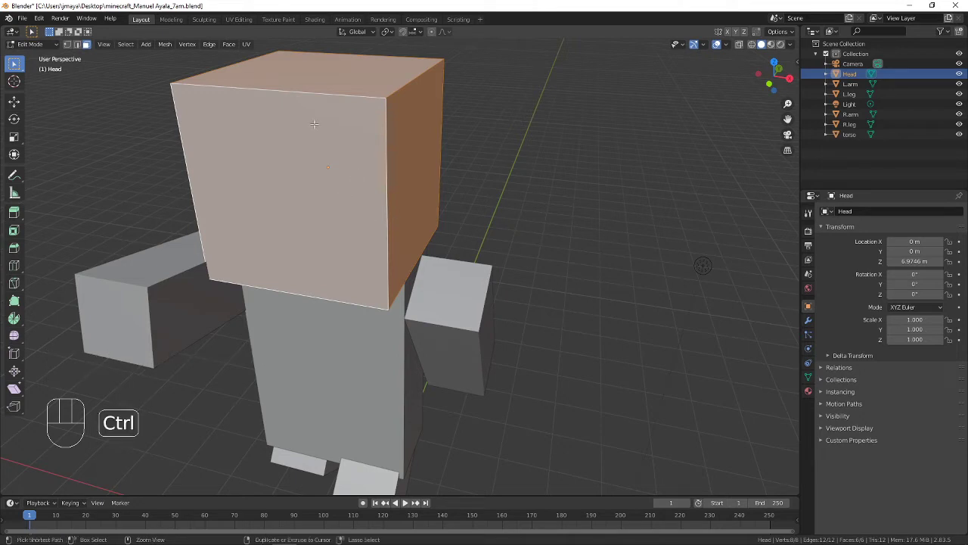
- Add a single vertical loop cut near the middle of the head's front
{"action": "key", "text": "ctrl+r"}
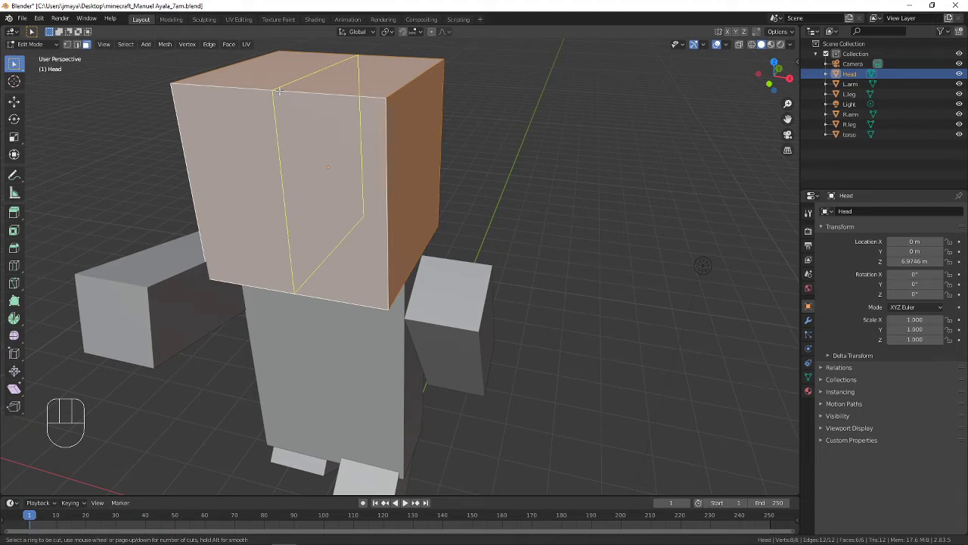
{"action": "left_click", "coordinate": [279, 90]}
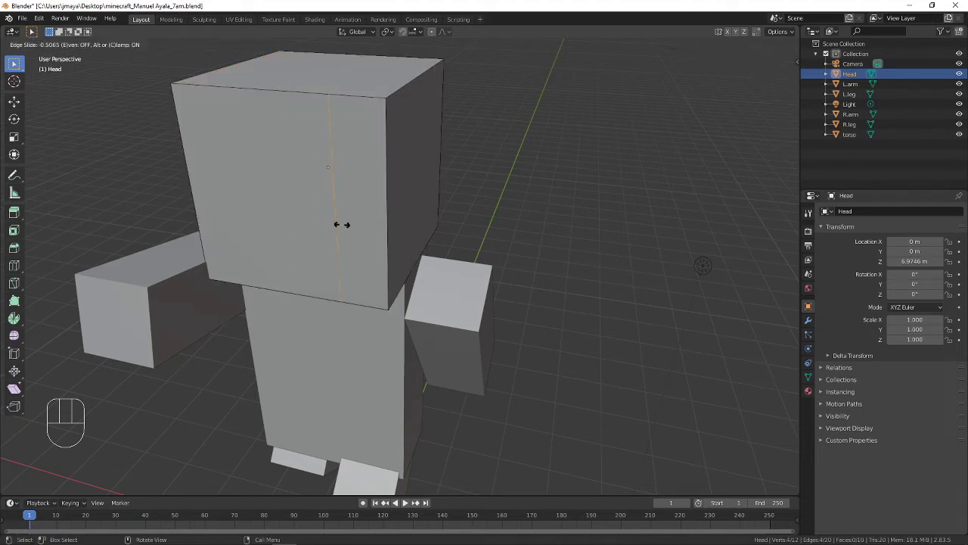
{"action": "left_click", "coordinate": [281, 89]}
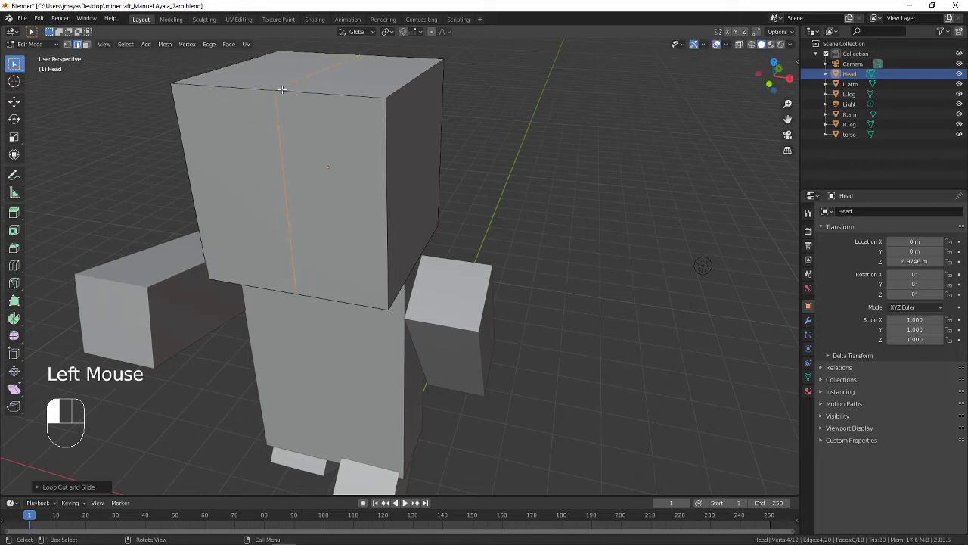
- Switch to face selection and select the two halves of the head's front in turn
{"action": "left_click", "coordinate": [86, 44]}
{"action": "left_click", "coordinate": [242, 141]}
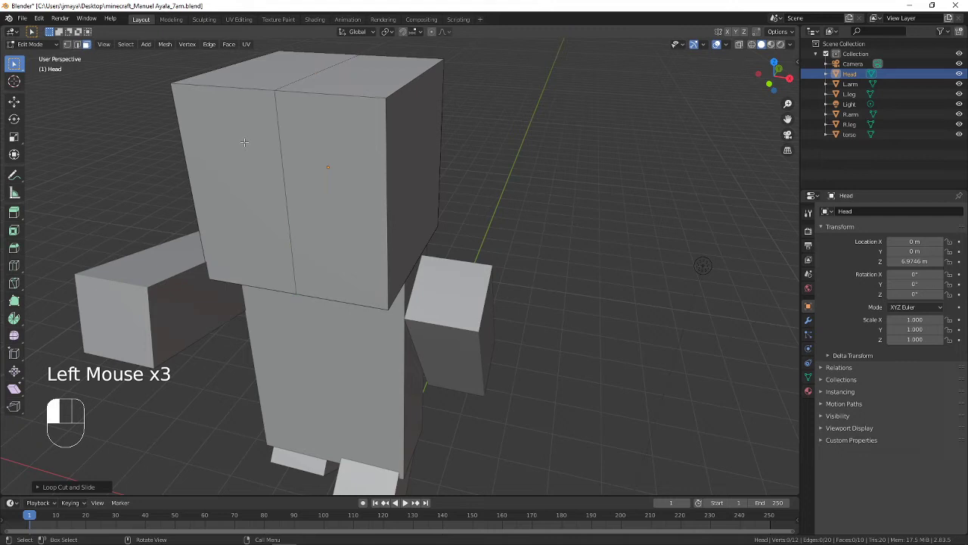
{"action": "left_click", "coordinate": [308, 151]}
{"action": "left_click", "coordinate": [255, 153]}
{"action": "left_click", "coordinate": [293, 143]}
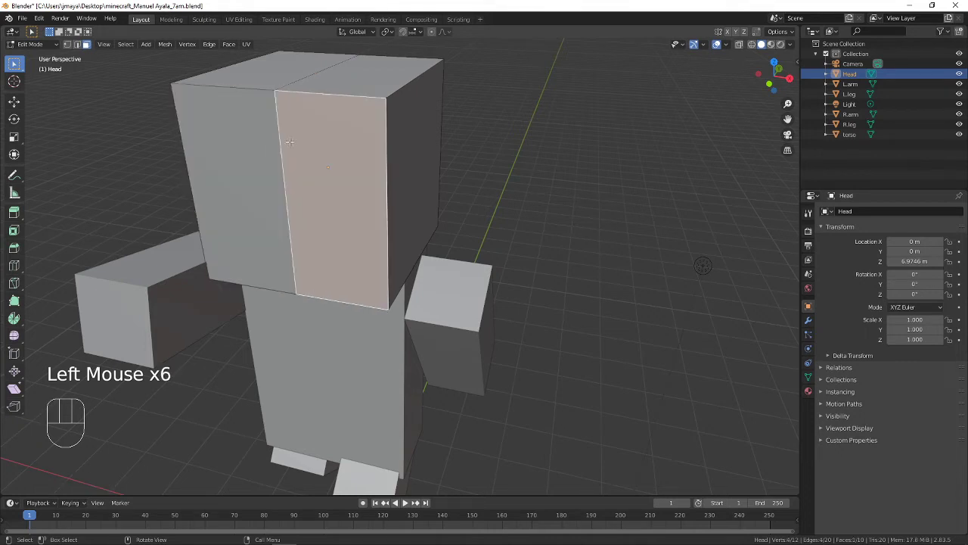
{"action": "left_click", "coordinate": [255, 146]}
- Undo the face selections and the single vertical loop cut on the head
{"action": "key", "text": "ctrl+z"}
{"action": "key", "text": "ctrl+z"}
{"action": "key", "text": "ctrl+z"}
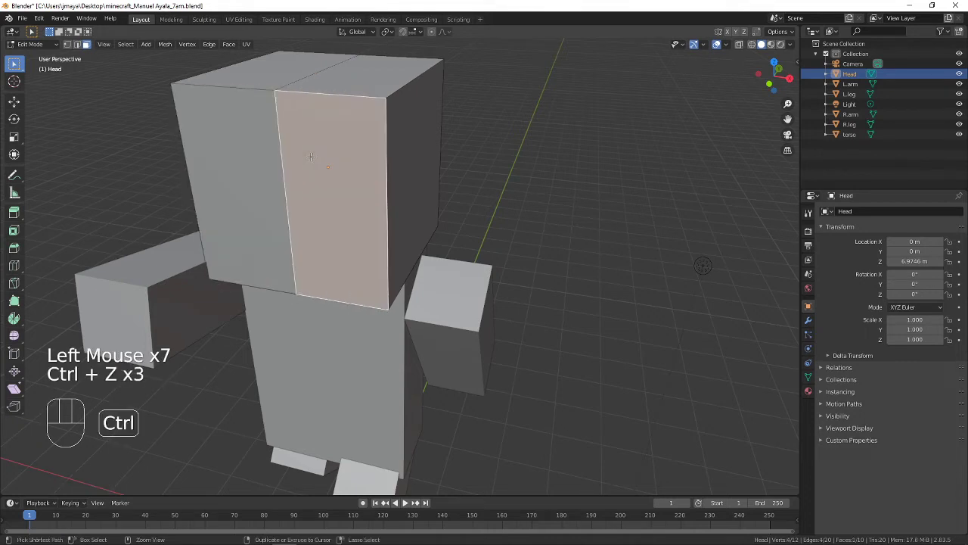
{"action": "key", "text": "ctrl+z"}
{"action": "key", "text": "ctrl+z"}
{"action": "key", "text": "ctrl+z"}
{"action": "key", "text": "ctrl+z"}
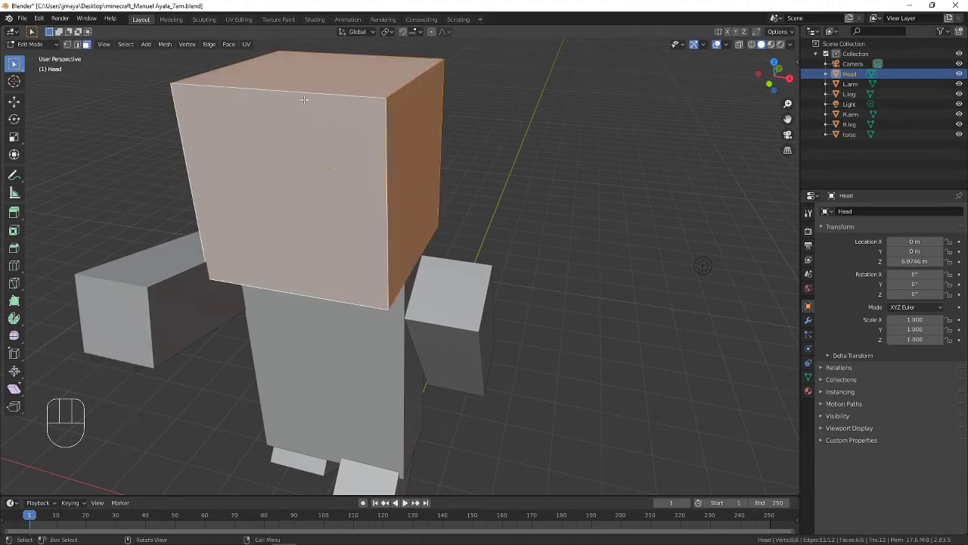
- Add seven evenly spaced vertical loop cuts across the head's front, without sliding them
{"action": "key", "text": "ctrl+r"}
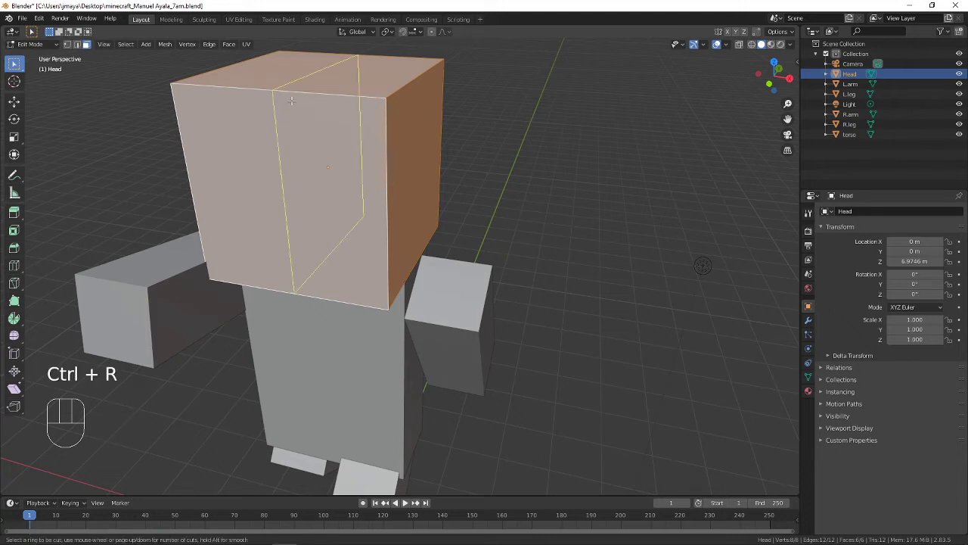
{"action": "scroll", "coordinate": [291, 100], "scroll_direction": "up", "scroll_amount": 3}
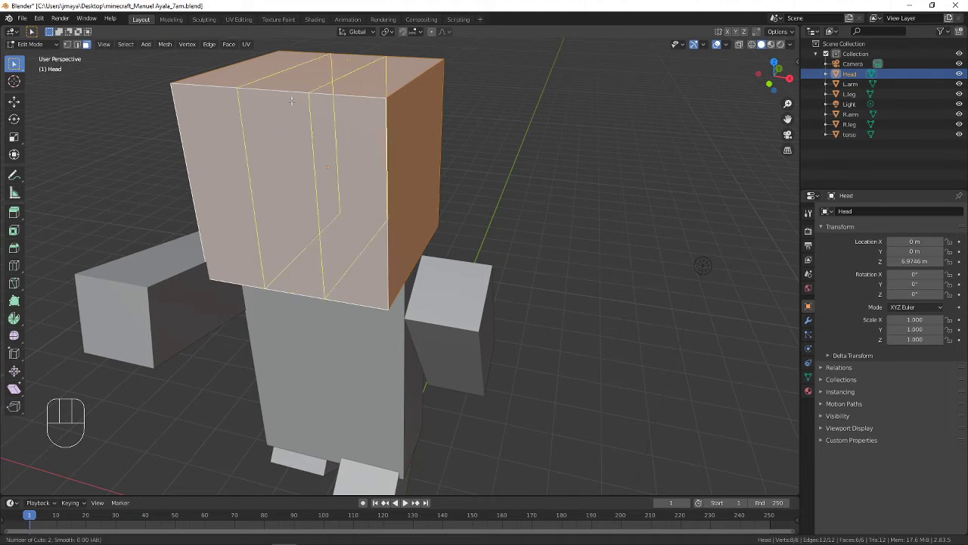
{"action": "scroll", "coordinate": [291, 101], "scroll_direction": "up", "scroll_amount": 4}
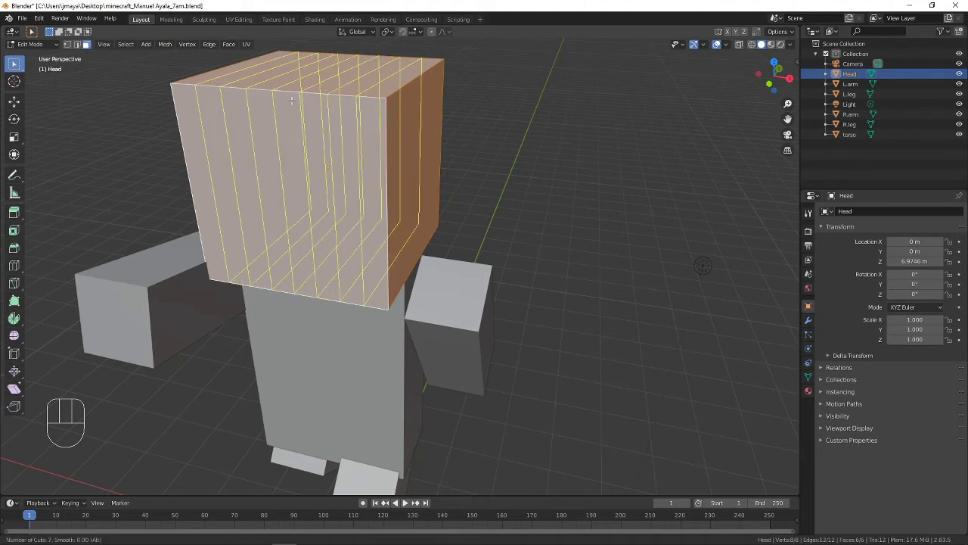
{"action": "scroll", "coordinate": [292, 100], "scroll_direction": "up", "scroll_amount": 1}
{"action": "left_click", "coordinate": [291, 101]}
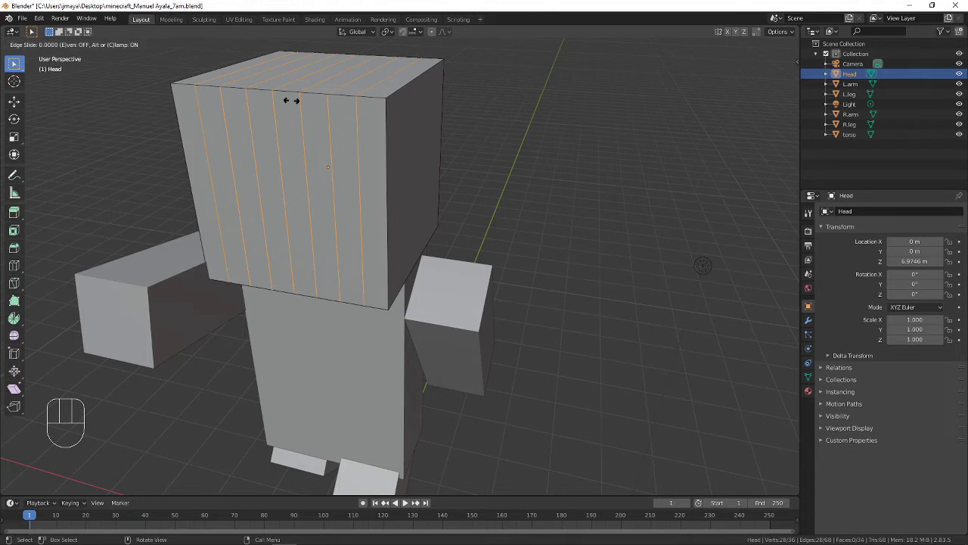
{"action": "left_click", "coordinate": [291, 101]}
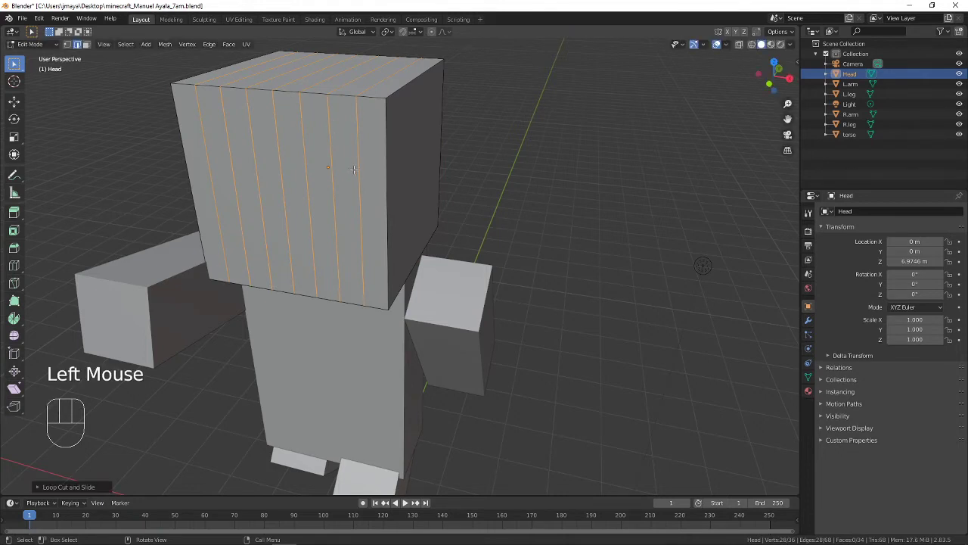
- Add seven evenly spaced horizontal loop cuts around the head
{"action": "key", "text": "ctrl+r"}
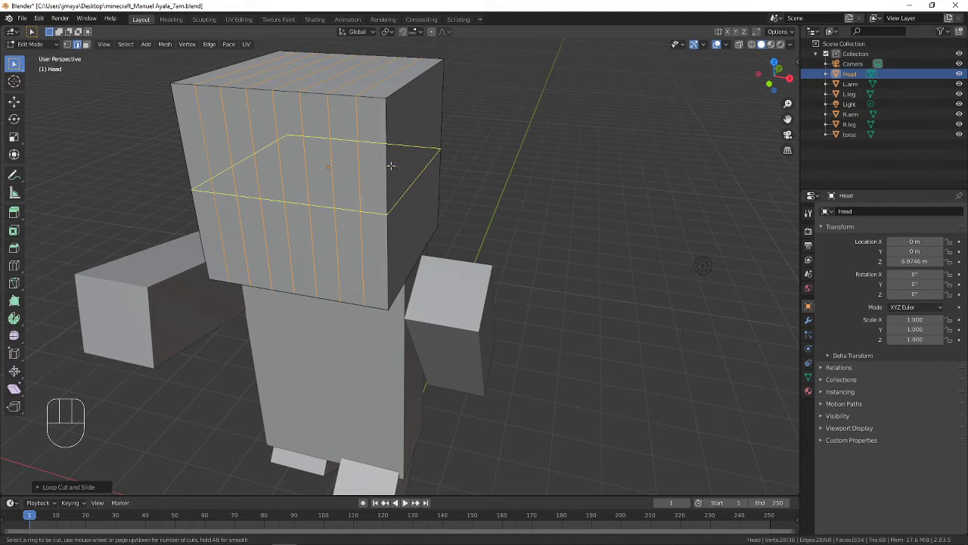
{"action": "left_click", "coordinate": [341, 204]}
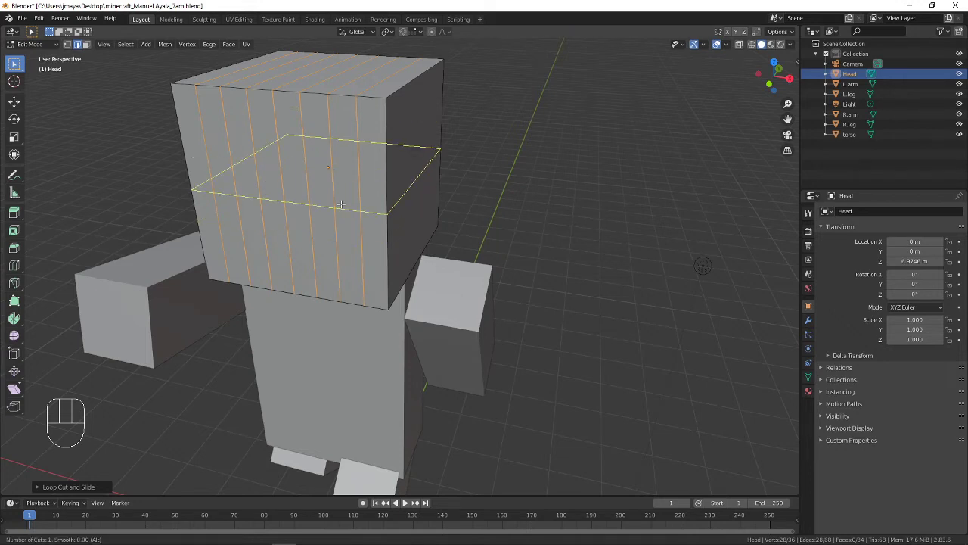
{"action": "scroll", "coordinate": [341, 204], "scroll_direction": "up", "scroll_amount": 2}
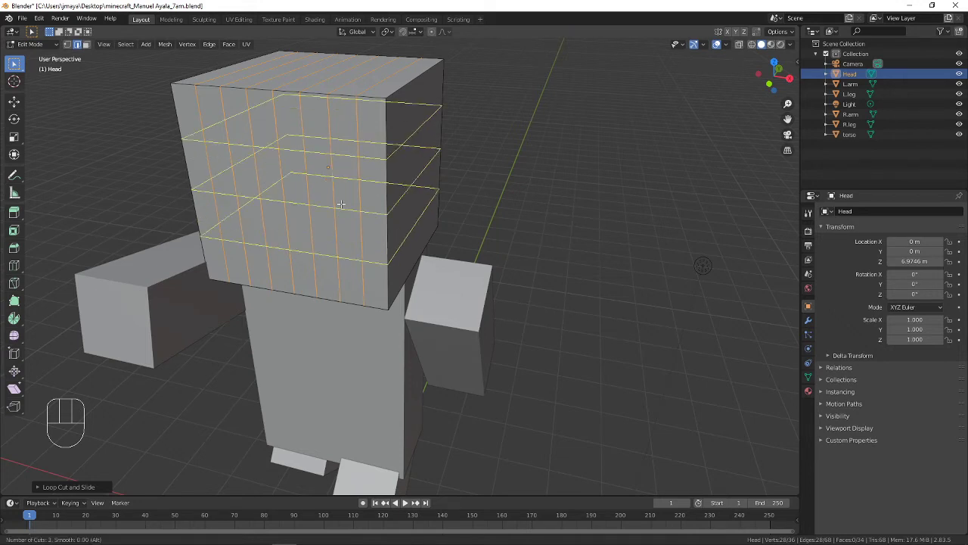
{"action": "scroll", "coordinate": [341, 204], "scroll_direction": "up", "scroll_amount": 2}
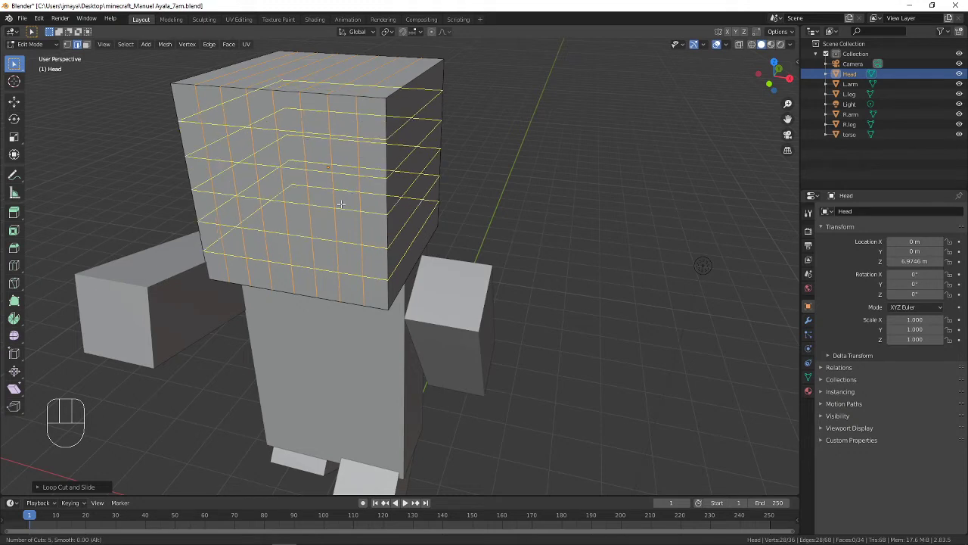
{"action": "scroll", "coordinate": [341, 204], "scroll_direction": "up", "scroll_amount": 2}
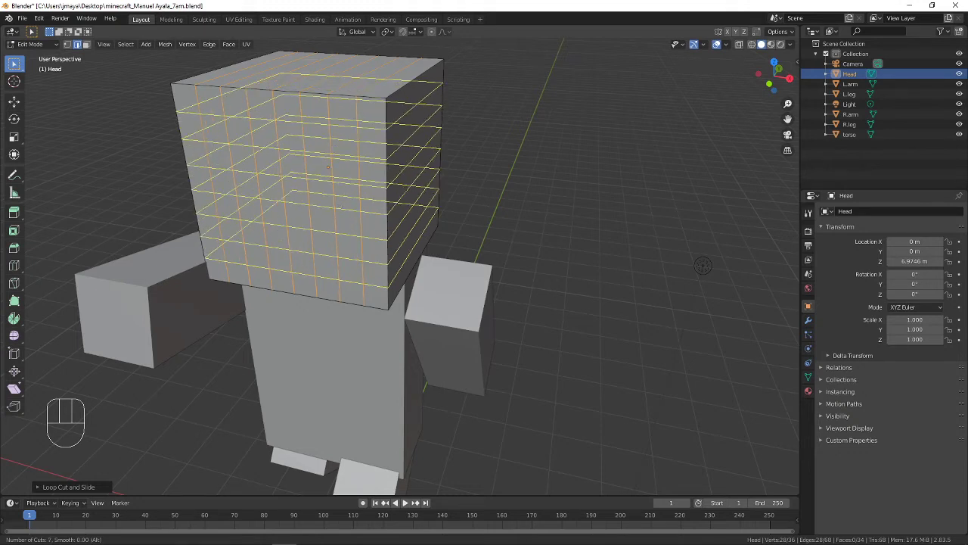
{"action": "left_click", "coordinate": [341, 204]}
{"action": "left_click", "coordinate": [339, 205]}
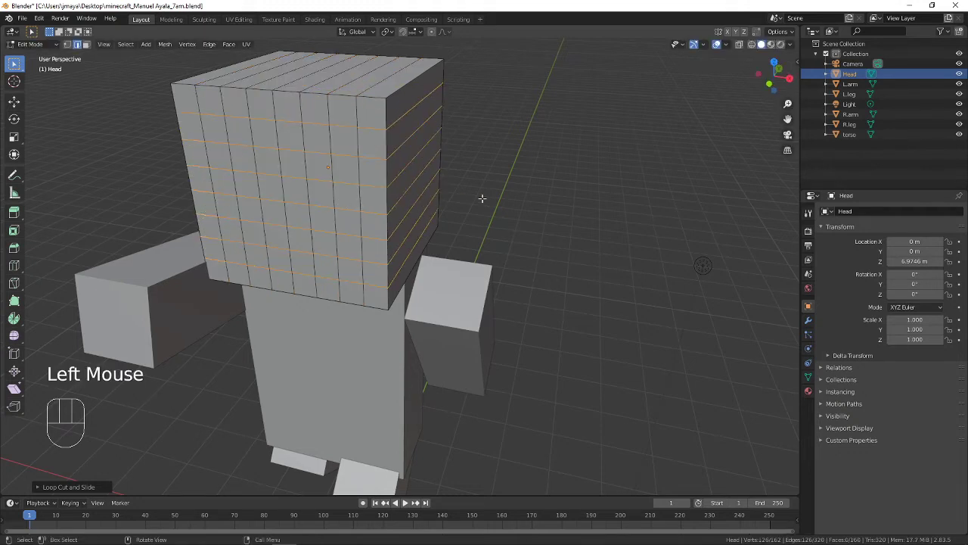
- Add seven evenly spaced vertical loop cuts across the side of the head
{"action": "middle_click_drag", "start_coordinate": [482, 198], "coordinate": [496, 221]}
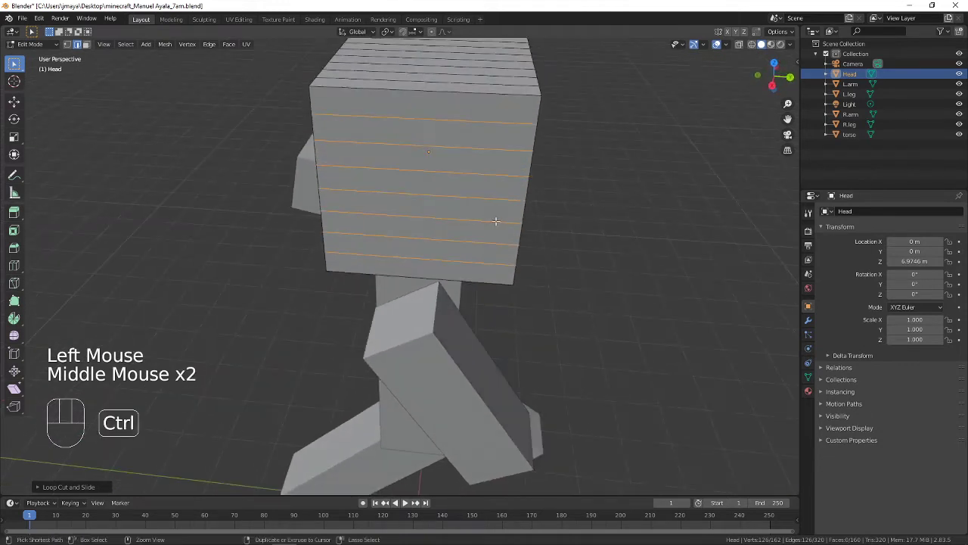
{"action": "key", "text": "ctrl+r"}
{"action": "scroll", "coordinate": [438, 158], "scroll_direction": "up", "scroll_amount": 1}
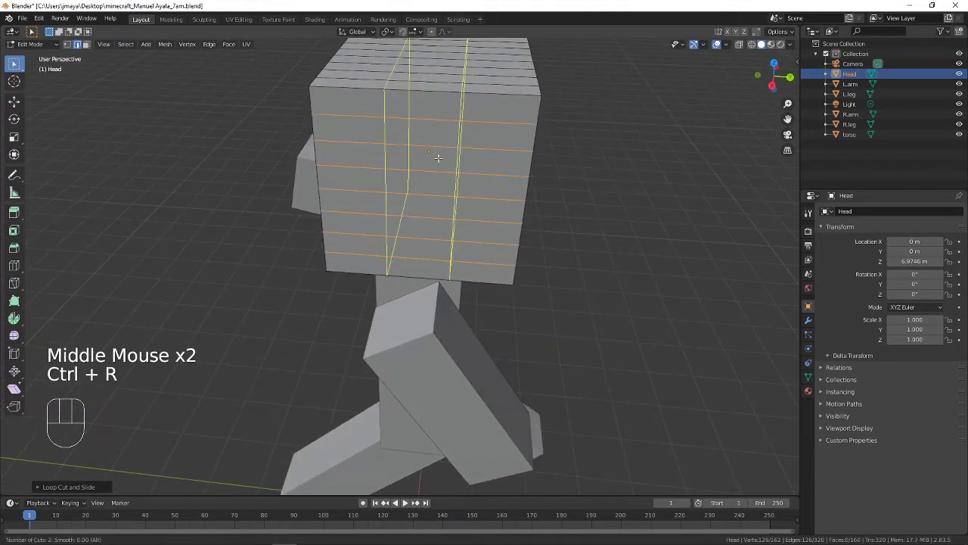
{"action": "scroll", "coordinate": [438, 158], "scroll_direction": "up", "scroll_amount": 4}
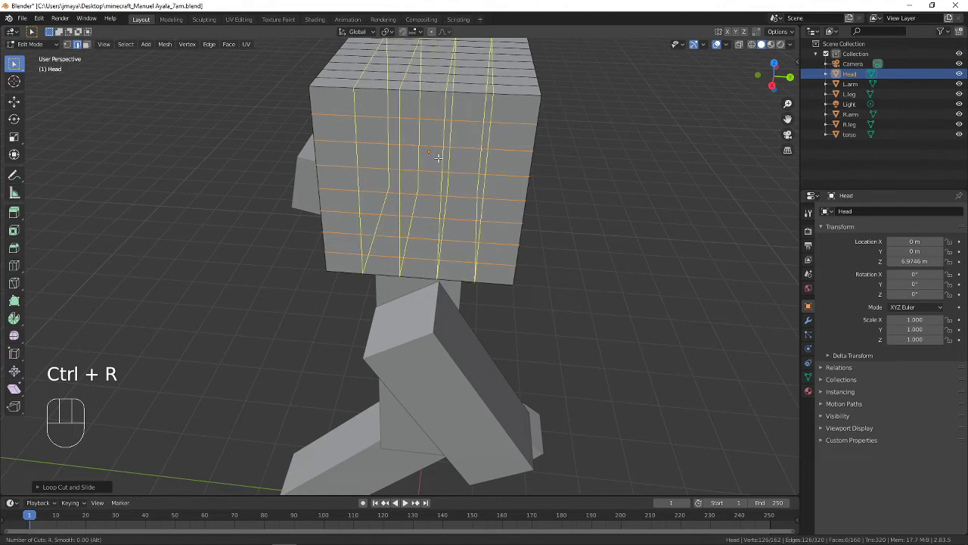
{"action": "left_click", "coordinate": [438, 157]}
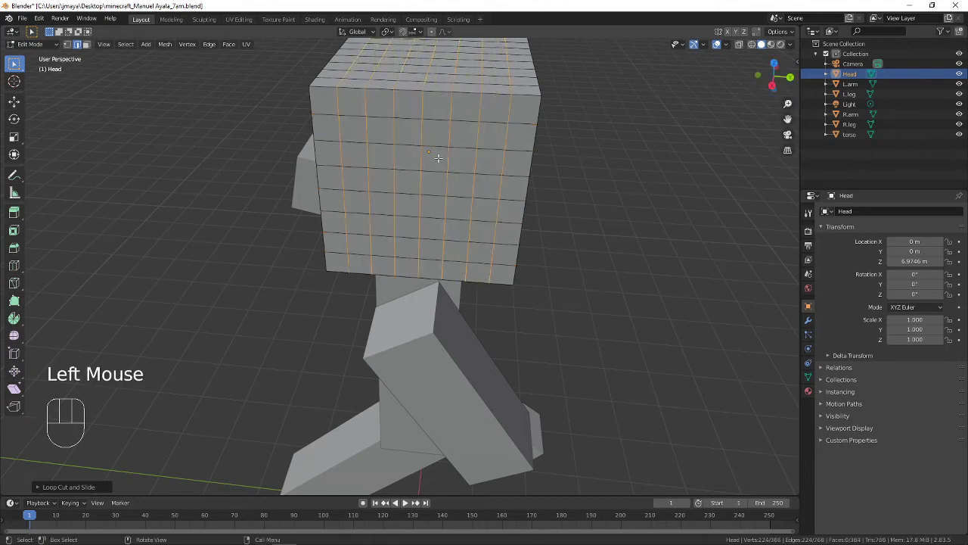
- Deselect the whole head mesh and examine the finished grid on its front and side
{"action": "middle_click_drag", "start_coordinate": [404, 184], "coordinate": [531, 189]}
{"action": "key", "text": "Tab"}
{"action": "key", "text": "Tab"}
{"action": "key", "text": "a"}
{"action": "key", "text": "a"}
{"action": "key", "text": "a"}
{"action": "middle_click_drag", "start_coordinate": [531, 189], "coordinate": [415, 181]}
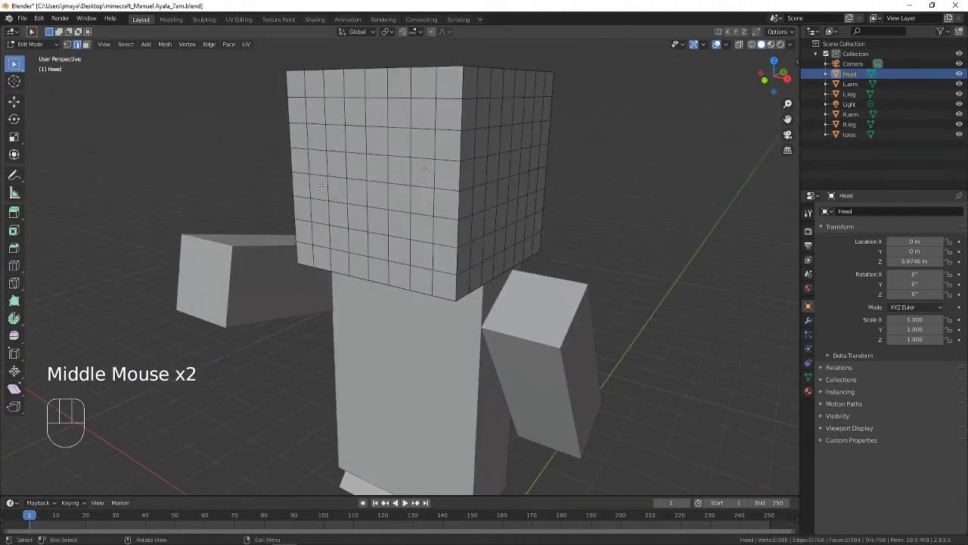
{"action": "middle_click_drag", "start_coordinate": [327, 189], "coordinate": [405, 185]}
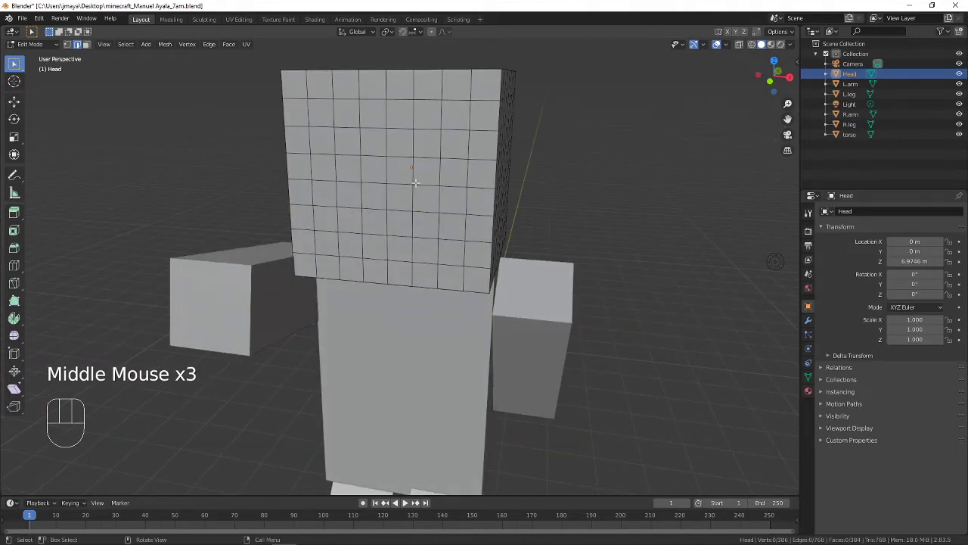
{"action": "middle_click_drag", "start_coordinate": [452, 235], "coordinate": [419, 225]}
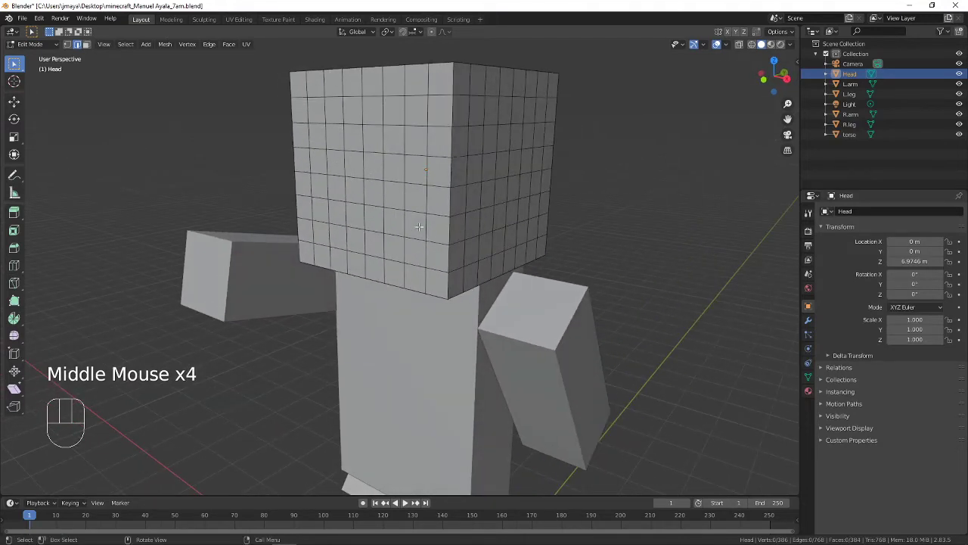
- Switch the head mesh to vertex selection and return to Object Mode
{"action": "left_click", "coordinate": [87, 44]}
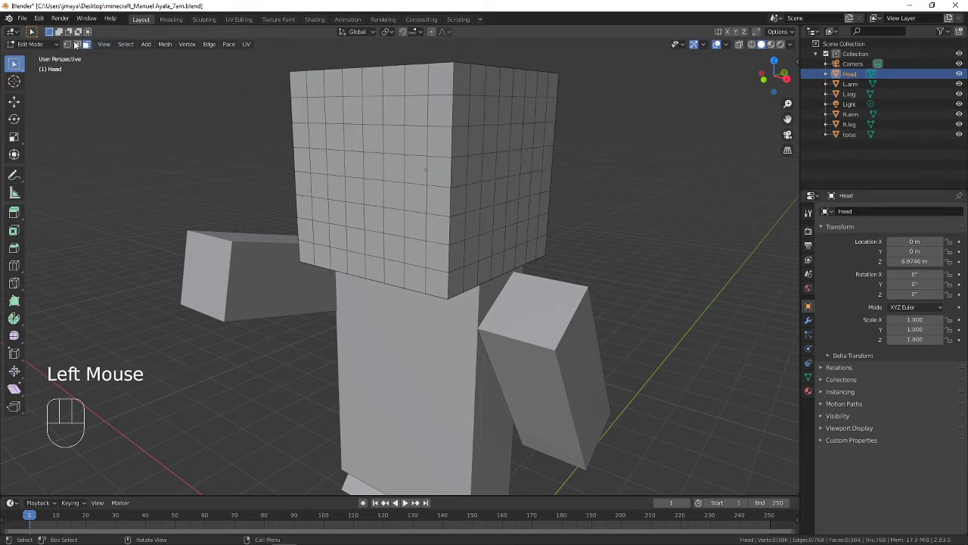
{"action": "left_click", "coordinate": [68, 45]}
{"action": "middle_click_drag", "start_coordinate": [279, 194], "coordinate": [257, 196]}
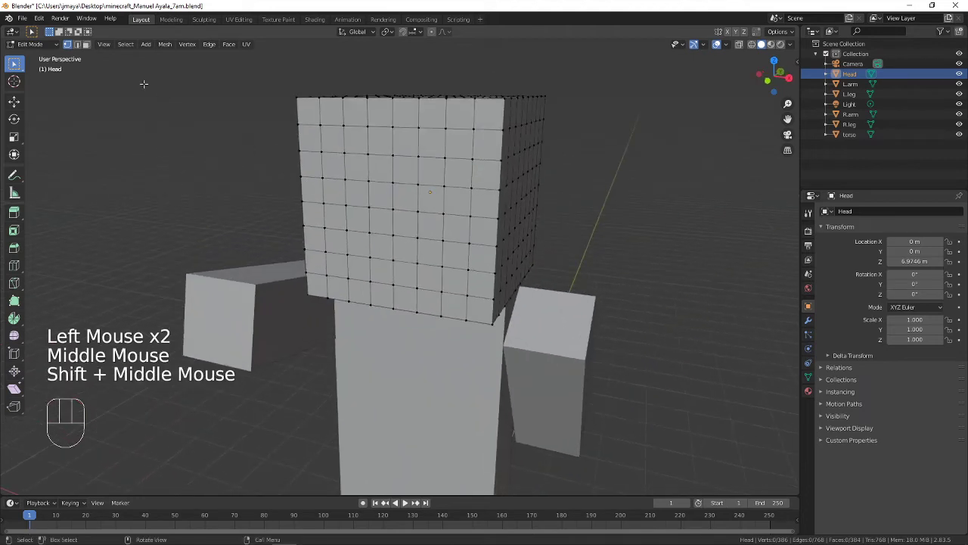
{"action": "left_click", "coordinate": [39, 45]}
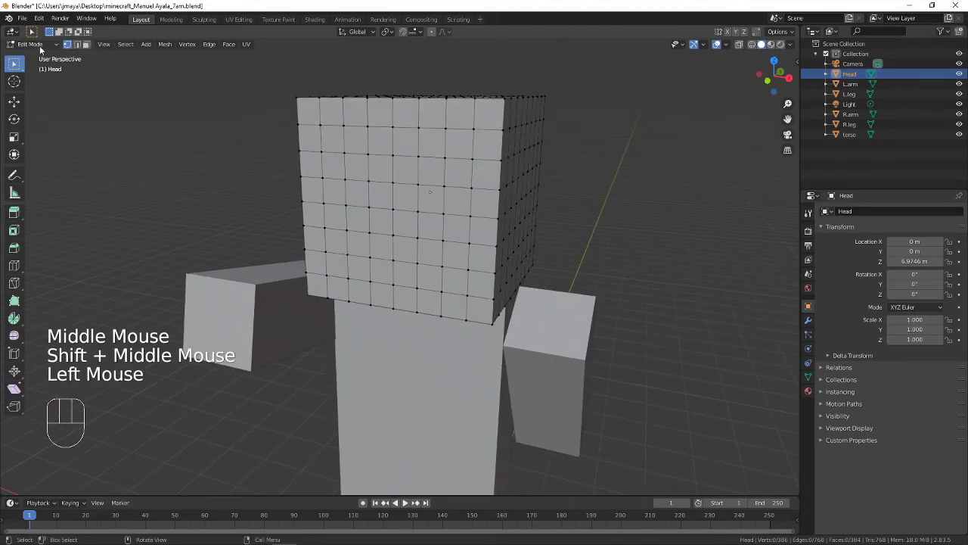
{"action": "left_click", "coordinate": [49, 57]}
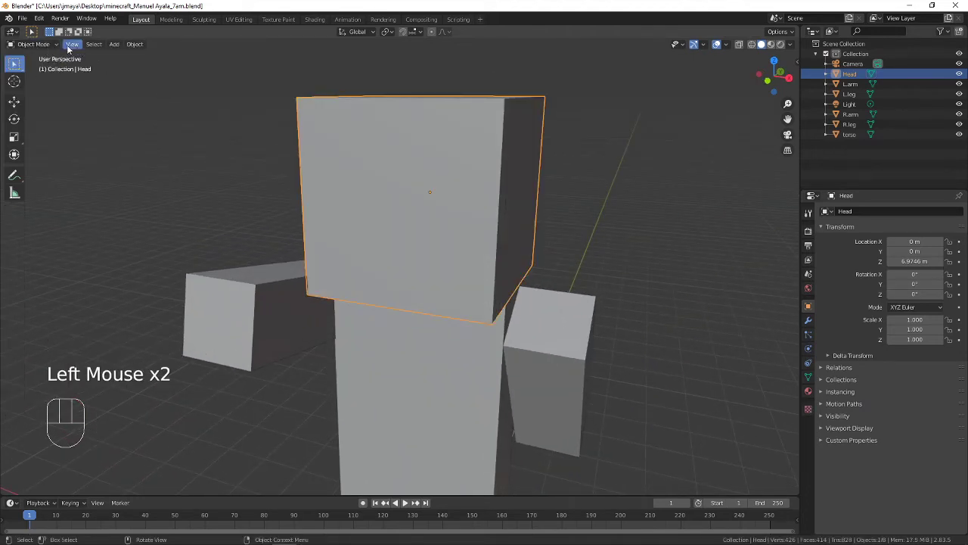
- Put the head into Edit Mode and select a single vertex on its front grid
{"action": "left_click", "coordinate": [46, 44]}
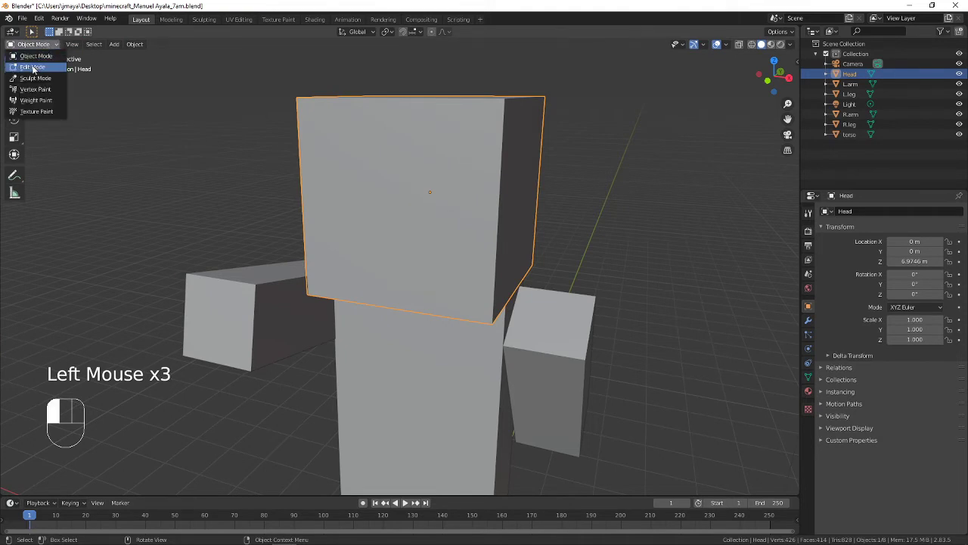
{"action": "left_click", "coordinate": [32, 67]}
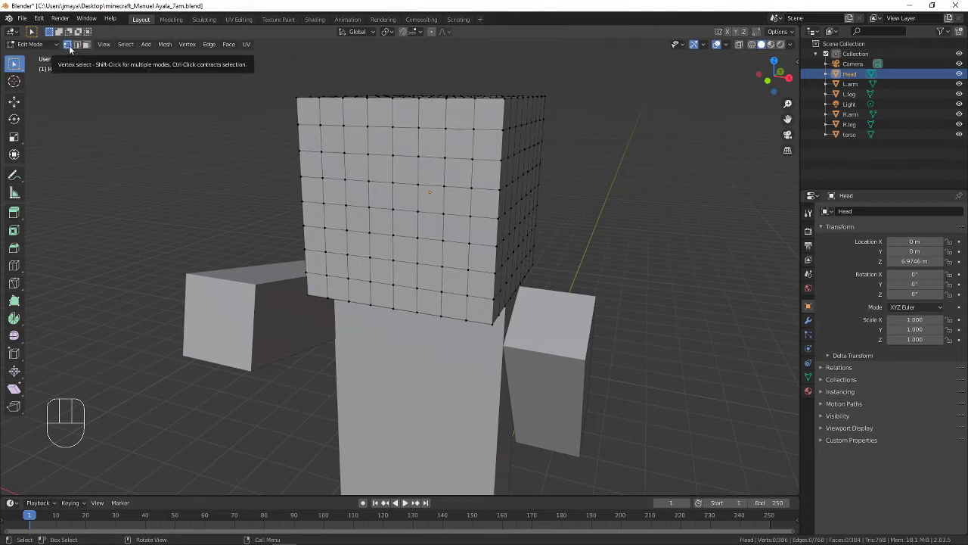
{"action": "left_click", "coordinate": [341, 124]}
{"action": "left_click", "coordinate": [344, 152]}
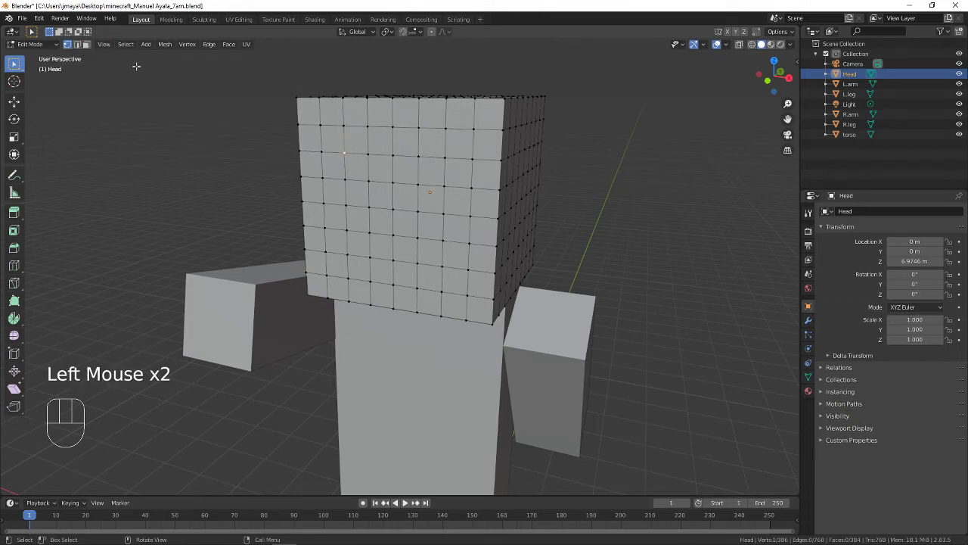
- Switch the head mesh to edge selection and pick several individual edges on the front grid in turn
{"action": "left_click", "coordinate": [77, 44]}
{"action": "left_click", "coordinate": [379, 130]}
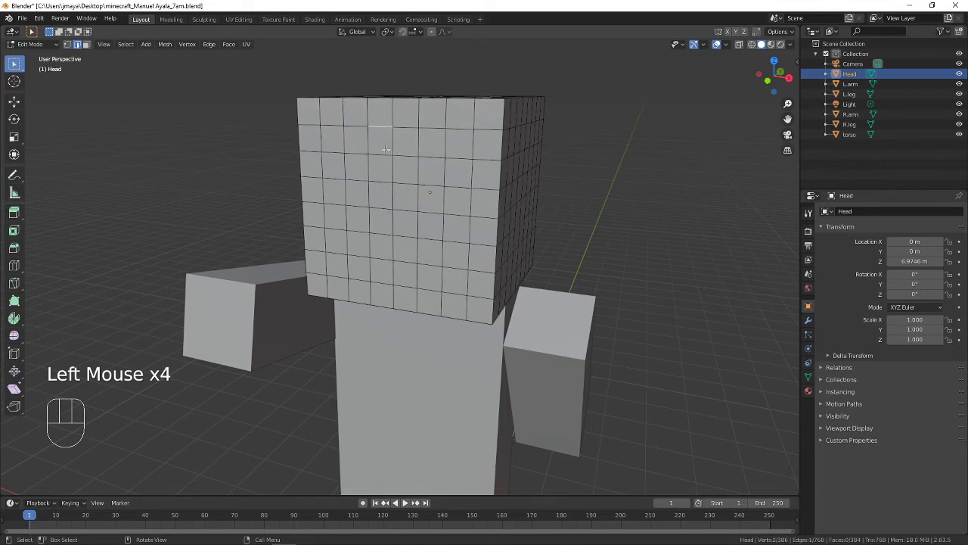
{"action": "left_click", "coordinate": [388, 154]}
{"action": "left_click", "coordinate": [382, 130]}
{"action": "left_click", "coordinate": [416, 142]}
{"action": "left_click", "coordinate": [388, 155]}
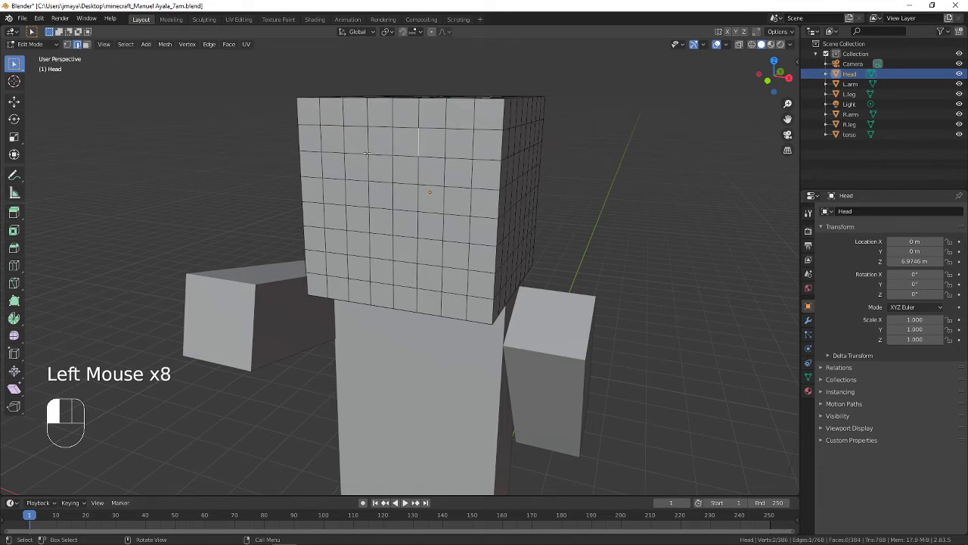
{"action": "left_click", "coordinate": [366, 160]}
{"action": "left_click", "coordinate": [368, 169]}
{"action": "left_click", "coordinate": [370, 194]}
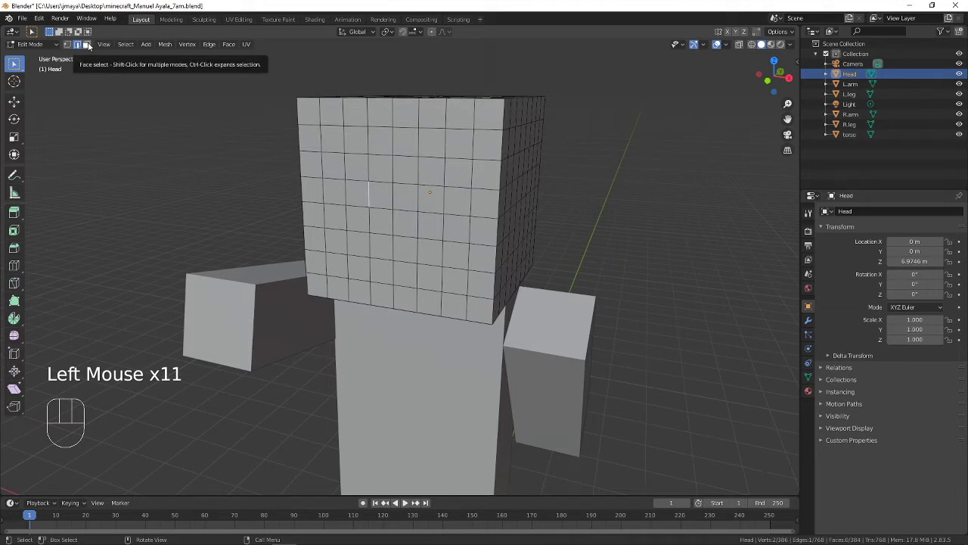
- Switch the head mesh to face selection and pick several individual squares on the front in turn
{"action": "left_click", "coordinate": [88, 45]}
{"action": "left_click", "coordinate": [333, 165]}
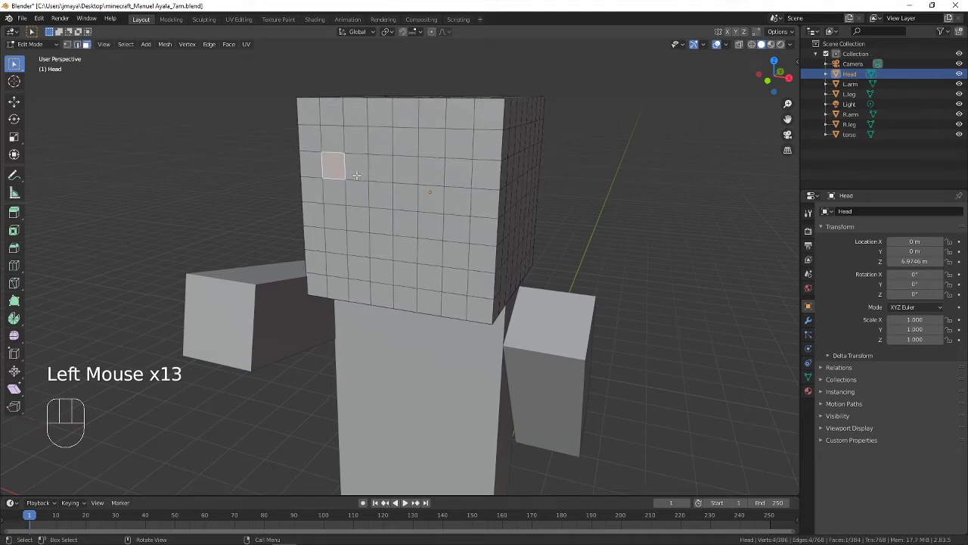
{"action": "left_click", "coordinate": [377, 192]}
{"action": "left_click", "coordinate": [381, 221]}
{"action": "left_click", "coordinate": [402, 222]}
{"action": "left_click", "coordinate": [430, 222]}
{"action": "scroll", "coordinate": [430, 222], "scroll_direction": "down", "scroll_amount": 1}
{"action": "scroll", "coordinate": [431, 223], "scroll_direction": "up", "scroll_amount": 3}
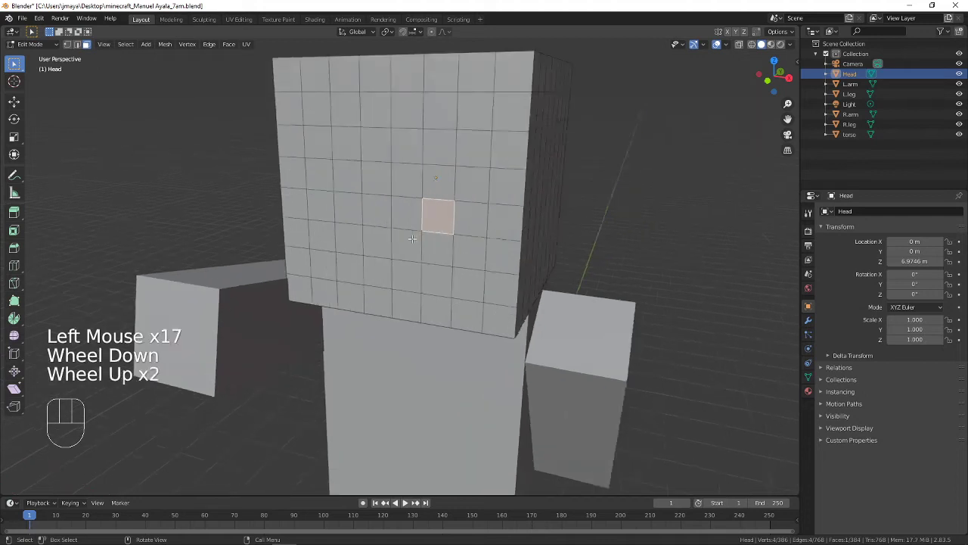
{"action": "mouse_move", "coordinate": [382, 193]}
{"action": "middle_mouse_down", "text": "shift"}
{"action": "mouse_move", "coordinate": [388, 180]}
{"action": "mouse_move", "coordinate": [368, 258]}
{"action": "mouse_move", "coordinate": [363, 240]}
{"action": "middle_mouse_up", "text": "shift"}
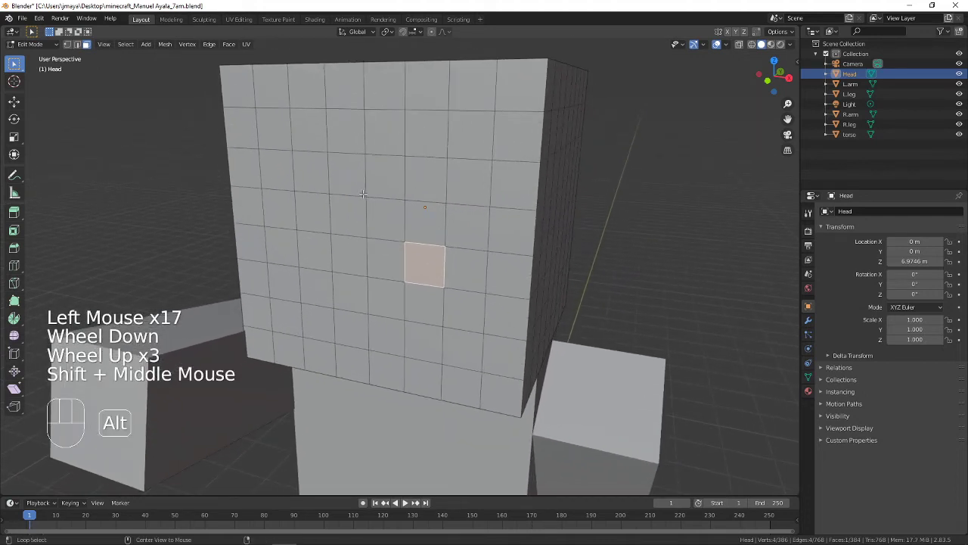
- Check the annotated reference image, then select the six U-shaped beard faces in the two lowest rows of the head's front
{"action": "key", "text": "alt+Tab"}
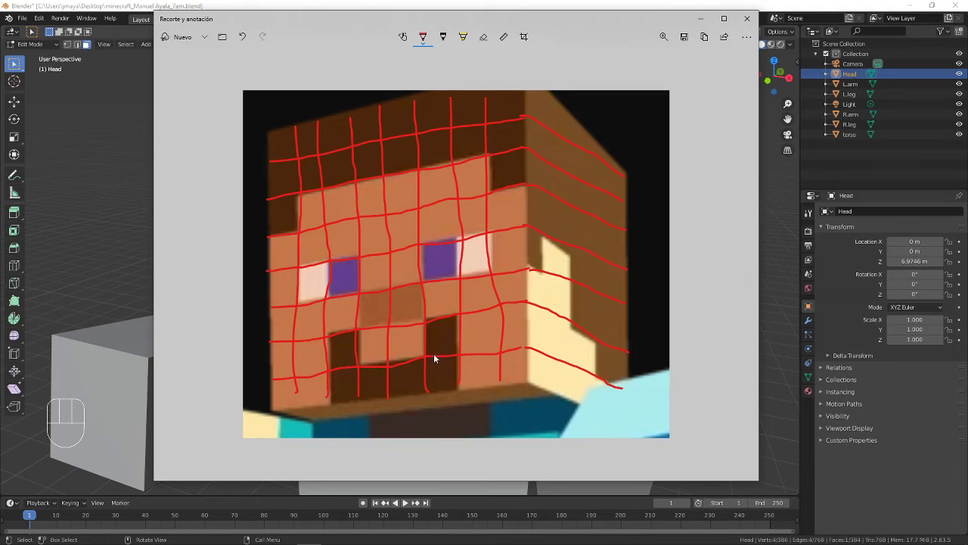
{"action": "key", "text": "alt+Tab"}
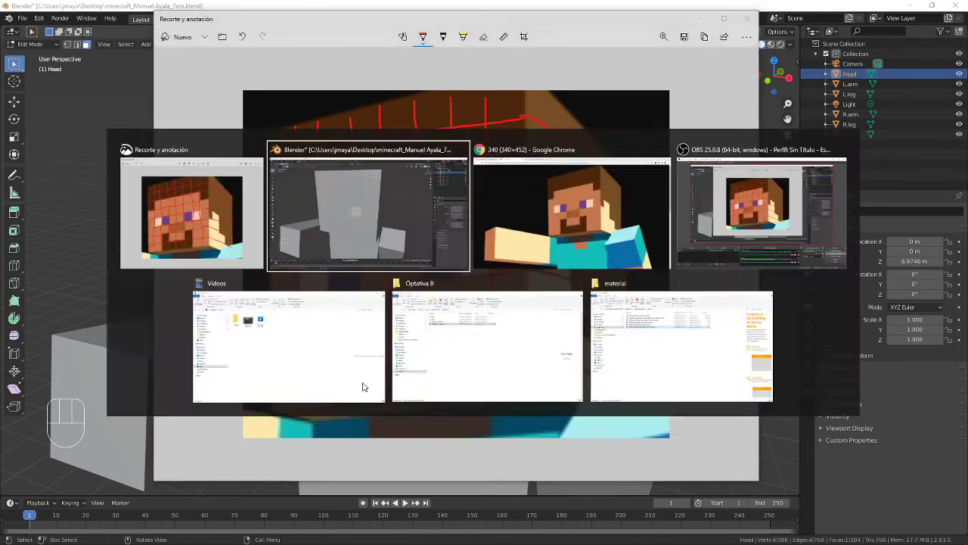
{"action": "left_click", "coordinate": [324, 364]}
{"action": "left_click", "coordinate": [321, 334]}
{"action": "left_click", "coordinate": [317, 365], "text": "shift"}
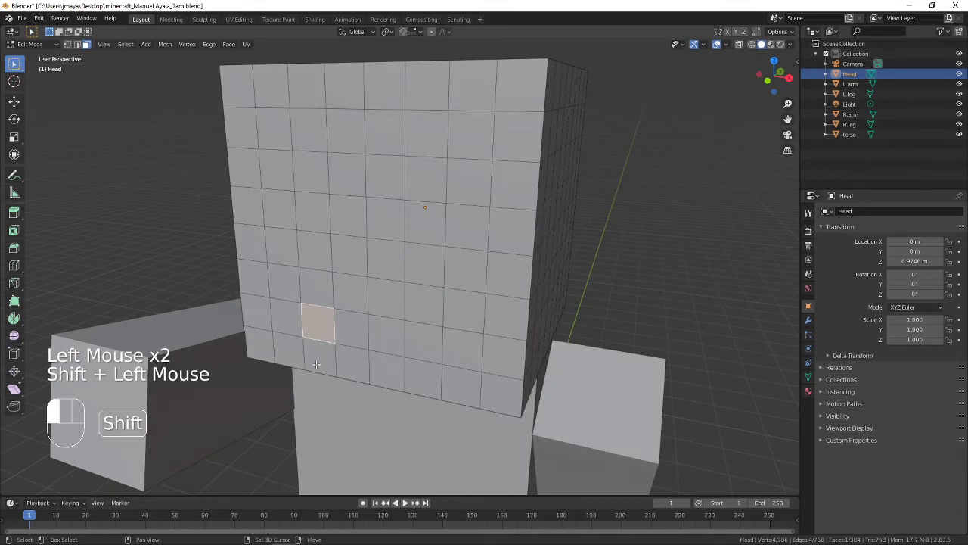
{"action": "left_click", "coordinate": [357, 362], "text": "shift"}
{"action": "left_click", "coordinate": [386, 363], "text": "shift"}
{"action": "left_click", "coordinate": [423, 374], "text": "shift"}
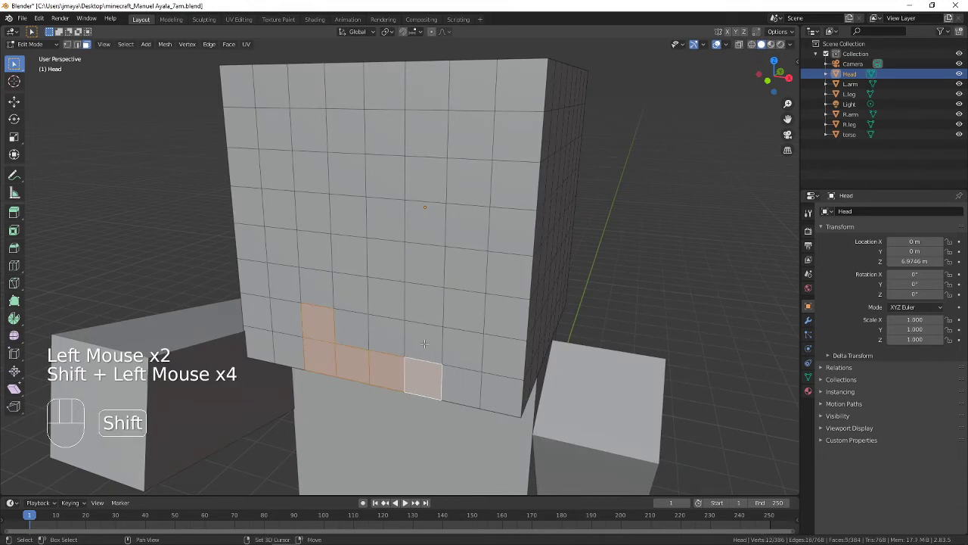
{"action": "left_click", "coordinate": [424, 342], "text": "shift"}
{"action": "middle_click_drag", "start_coordinate": [461, 302], "coordinate": [488, 260], "text": "shift"}
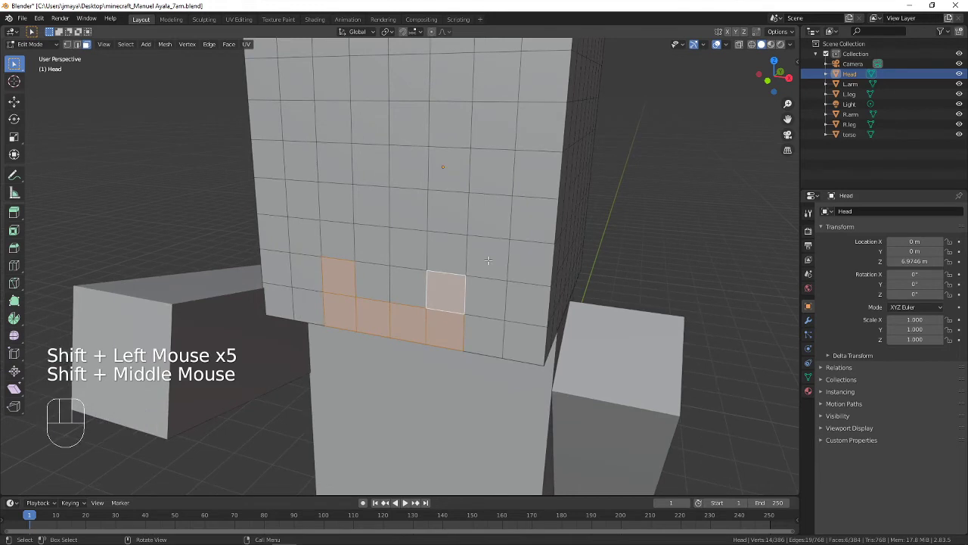
- Start a fresh face selection and pick the beard again: four middle faces of the lowest row plus one above each end
{"action": "left_click", "coordinate": [372, 289]}
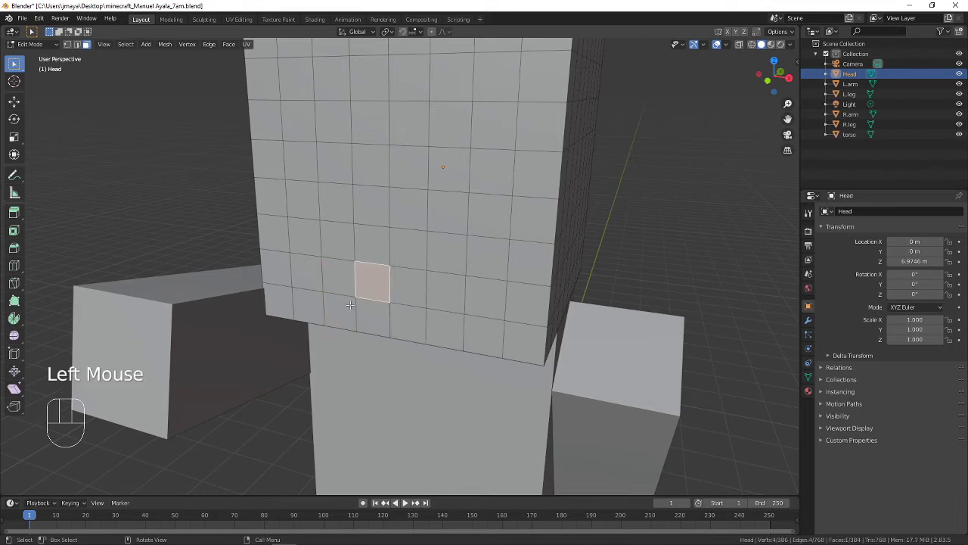
{"action": "left_click", "coordinate": [340, 286]}
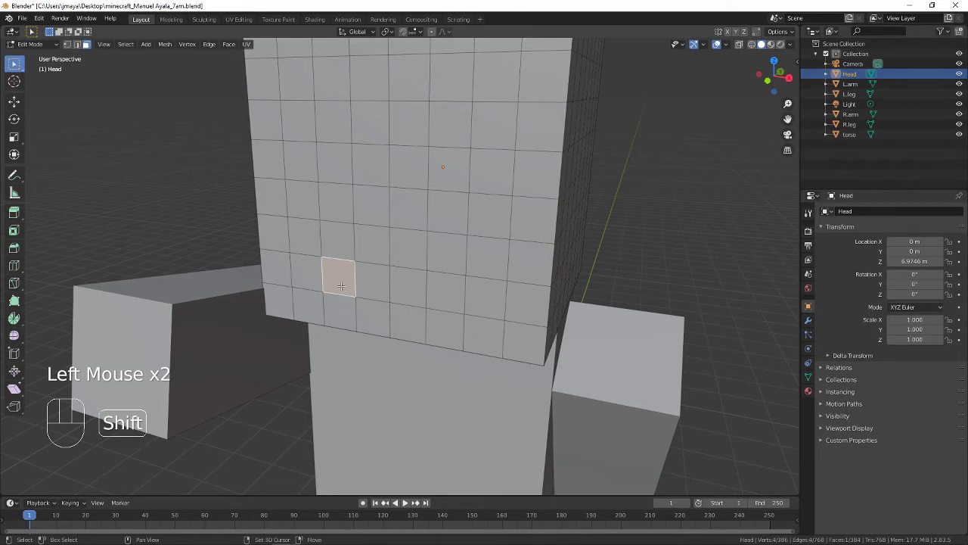
{"action": "left_click", "coordinate": [342, 318], "text": "shift"}
{"action": "left_click", "coordinate": [373, 319], "text": "shift"}
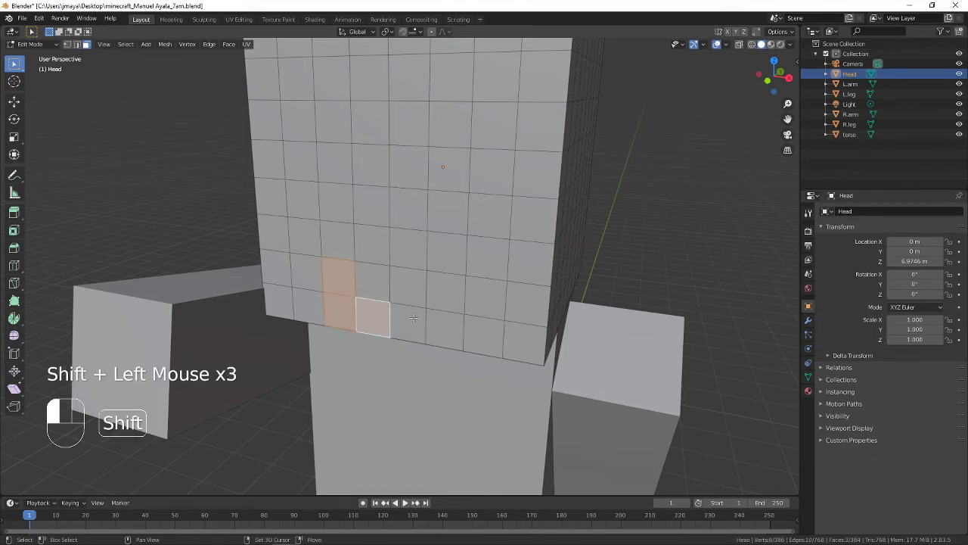
{"action": "left_click", "coordinate": [408, 323], "text": "shift"}
{"action": "left_click", "coordinate": [444, 329], "text": "shift"}
{"action": "left_click", "coordinate": [445, 291], "text": "shift"}
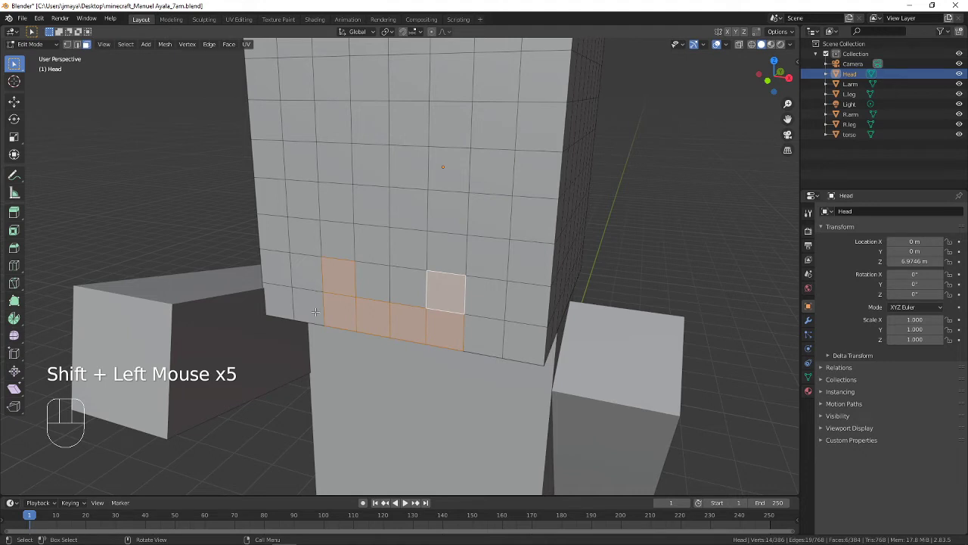
- Add eight scattered faces from the upper and middle front of the head to the beard selection
{"action": "middle_click_drag", "start_coordinate": [358, 236], "coordinate": [357, 273], "text": "shift"}
{"action": "left_click", "coordinate": [299, 166], "text": "shift"}
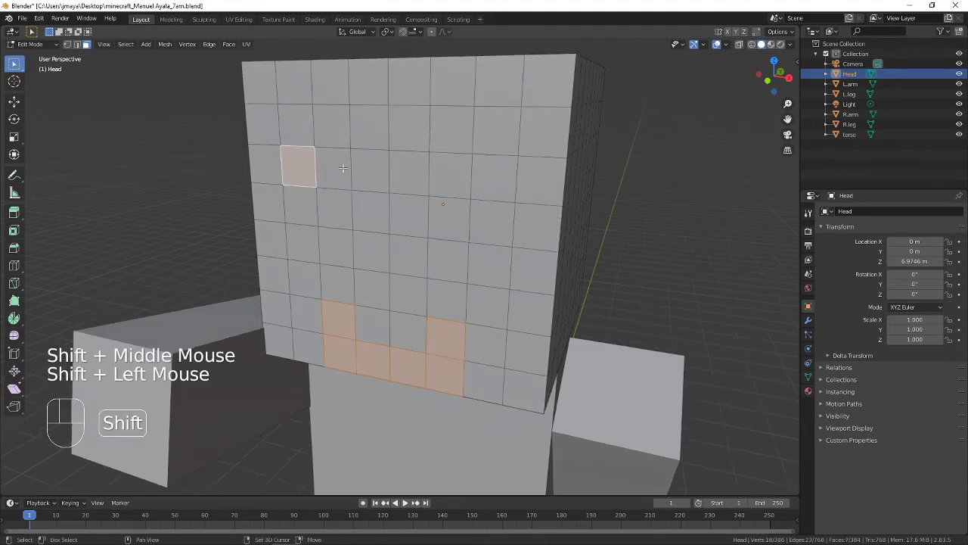
{"action": "left_click", "coordinate": [409, 173], "text": "shift"}
{"action": "left_click", "coordinate": [493, 224], "text": "shift"}
{"action": "left_click", "coordinate": [497, 131], "text": "shift"}
{"action": "left_click", "coordinate": [529, 269], "text": "shift"}
{"action": "left_click", "coordinate": [494, 265], "text": "shift"}
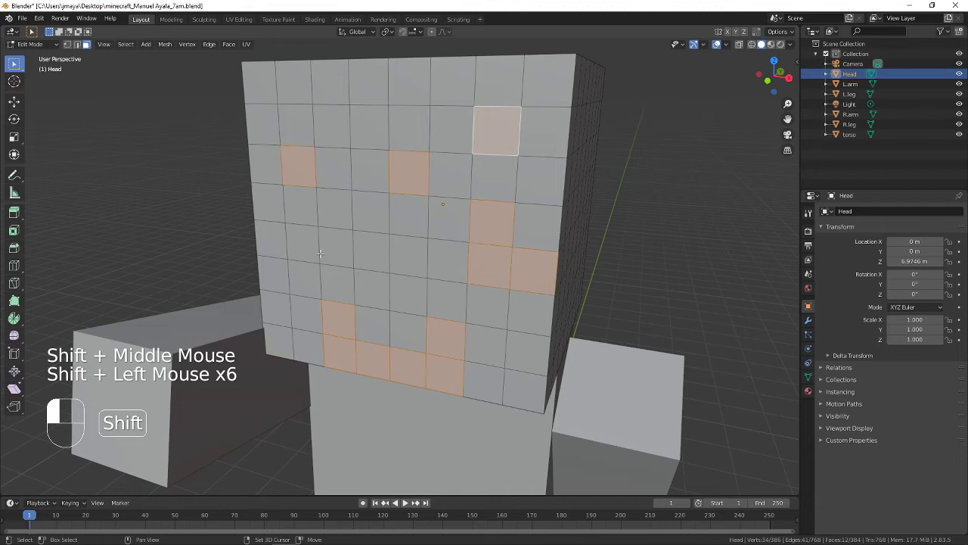
{"action": "left_click", "coordinate": [368, 248], "text": "shift"}
{"action": "left_click", "coordinate": [356, 113], "text": "shift"}
- Remove the scattered extra faces from the selection, keeping only the six beard faces selected
{"action": "left_click", "coordinate": [336, 154], "text": "shift"}
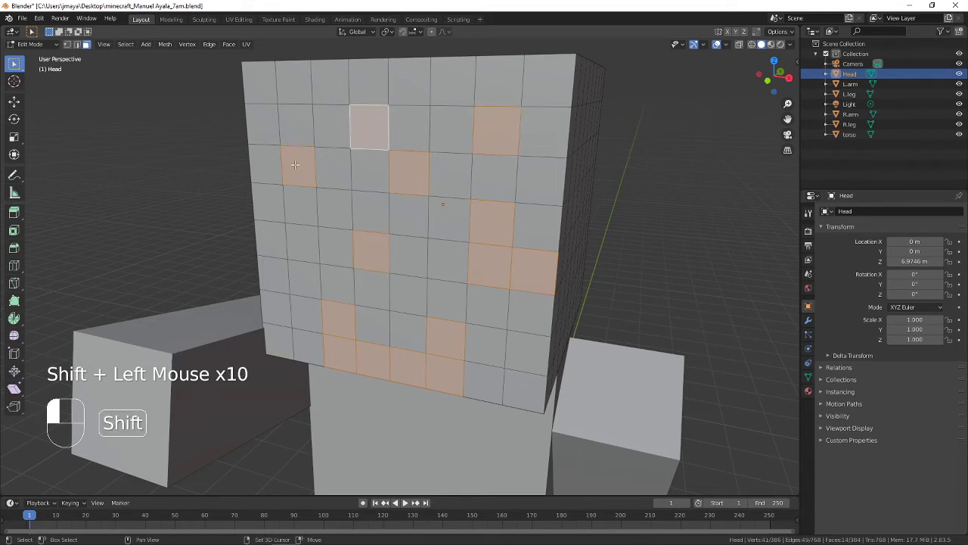
{"action": "left_click", "coordinate": [369, 130], "text": "shift"}
{"action": "left_click", "coordinate": [371, 242], "text": "shift"}
{"action": "left_click", "coordinate": [408, 173], "text": "shift"}
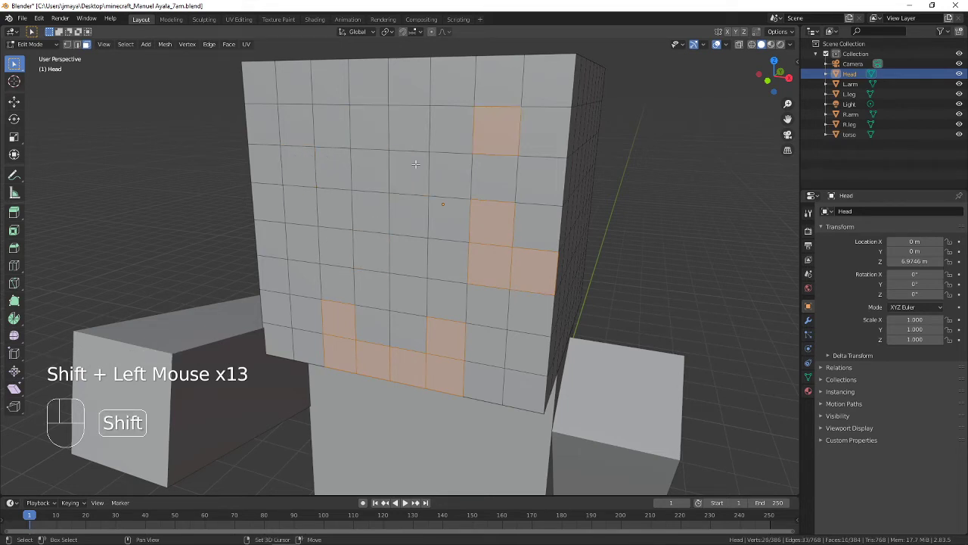
{"action": "left_click", "coordinate": [495, 132], "text": "shift"}
{"action": "left_click", "coordinate": [493, 222], "text": "shift"}
{"action": "left_click", "coordinate": [493, 258], "text": "shift"}
{"action": "left_click", "coordinate": [543, 263], "text": "shift"}
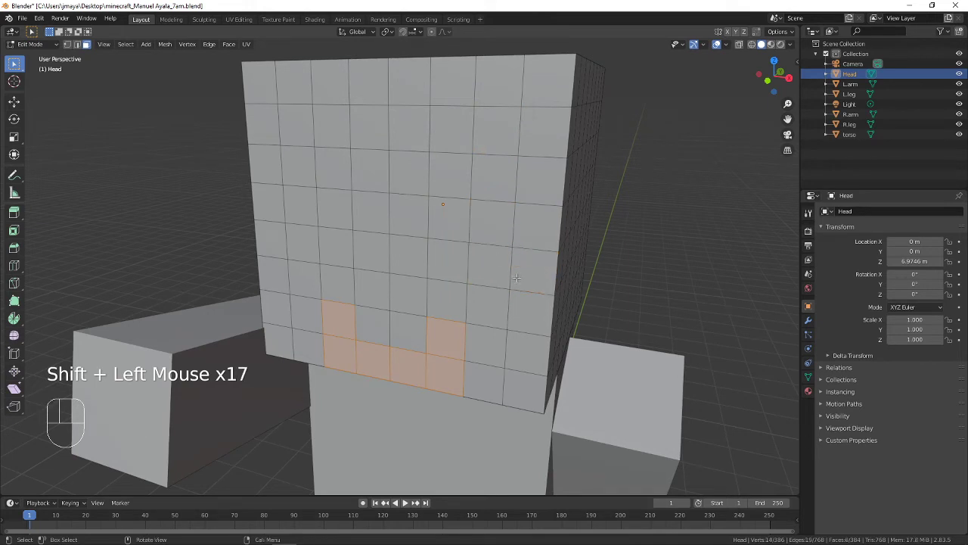
{"action": "middle_click_drag", "start_coordinate": [426, 302], "coordinate": [433, 260], "text": "shift"}
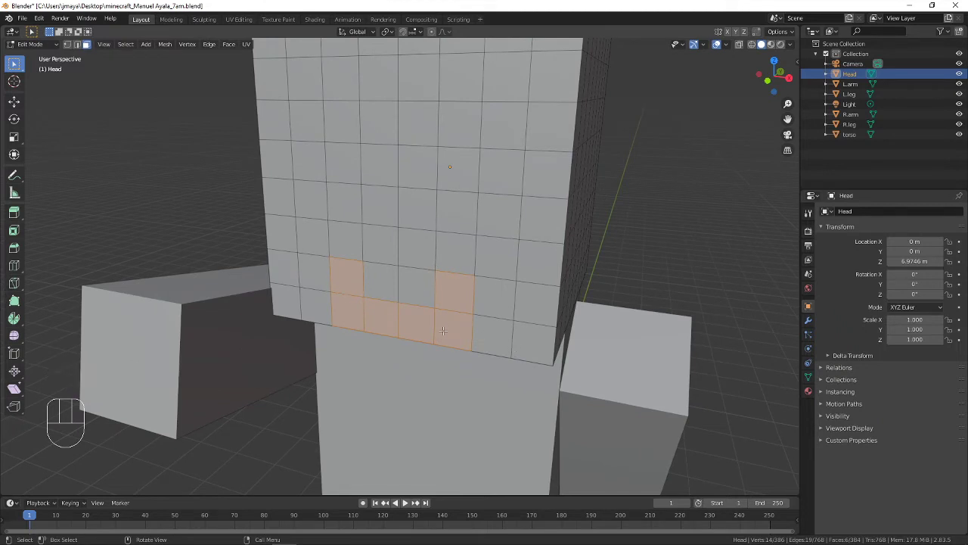
- Add a second material slot to the head with a new material named Brown
{"action": "left_click", "coordinate": [809, 391]}
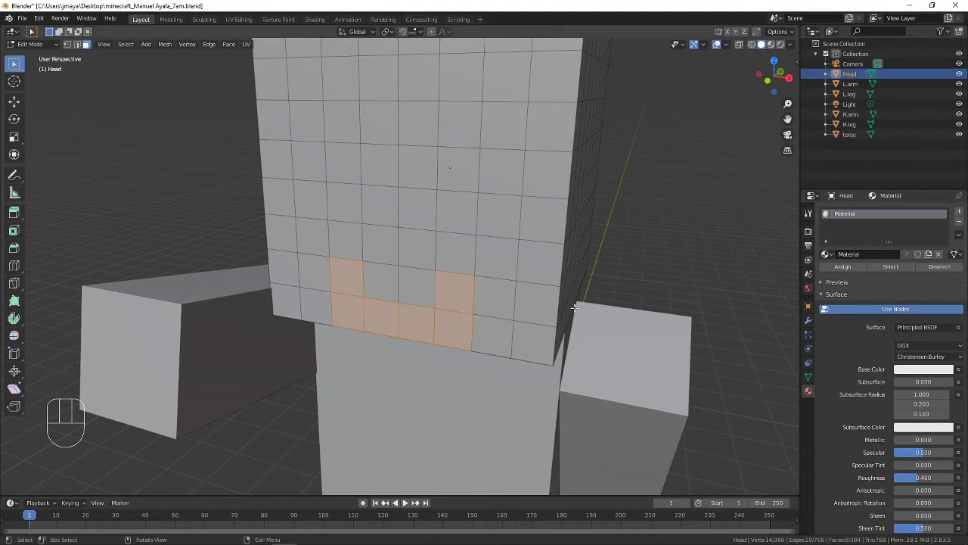
{"action": "left_click", "coordinate": [808, 392]}
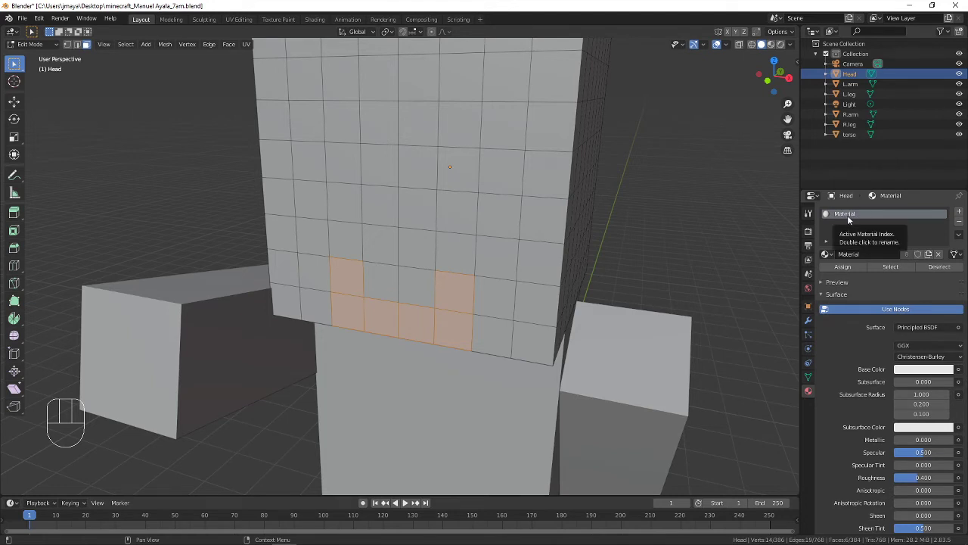
{"action": "left_click", "coordinate": [959, 214]}
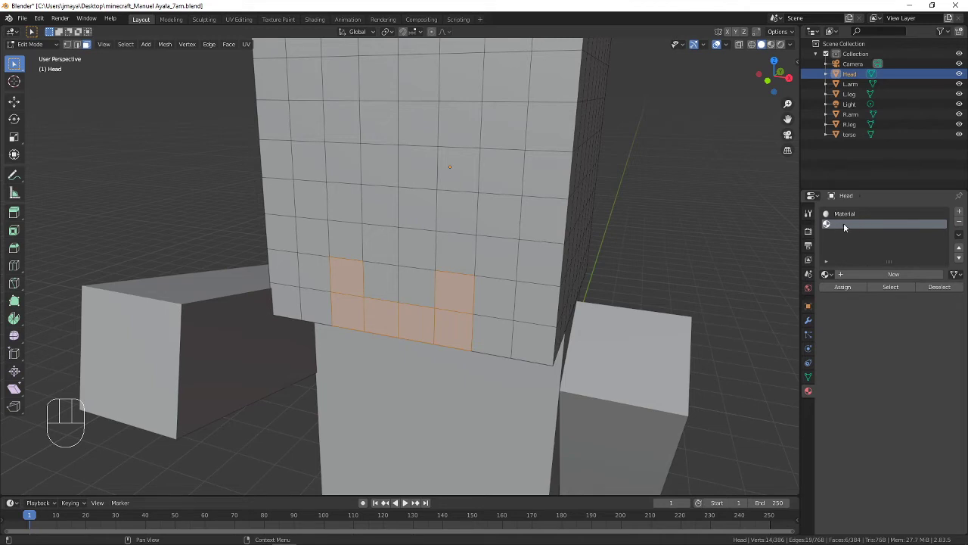
{"action": "left_click", "coordinate": [891, 275]}
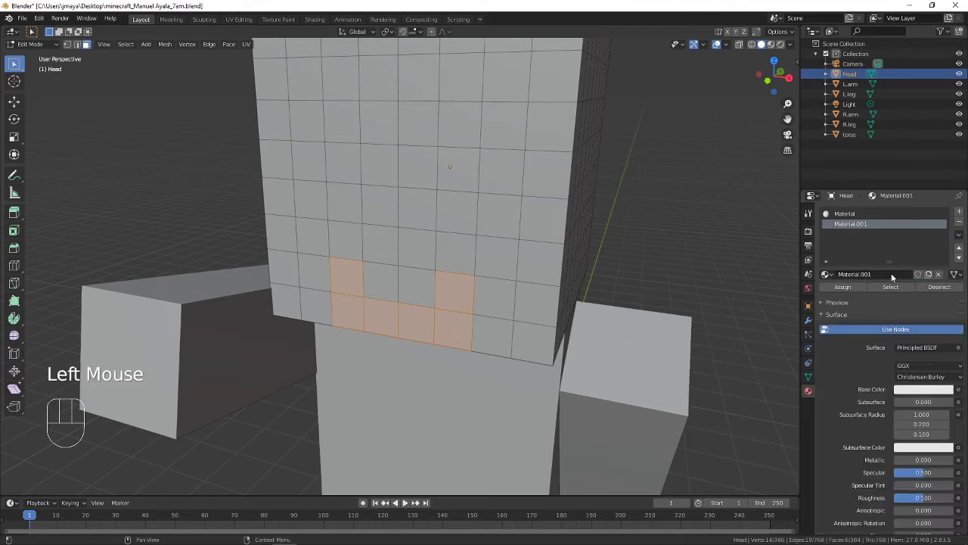
{"action": "double_click", "coordinate": [853, 224]}
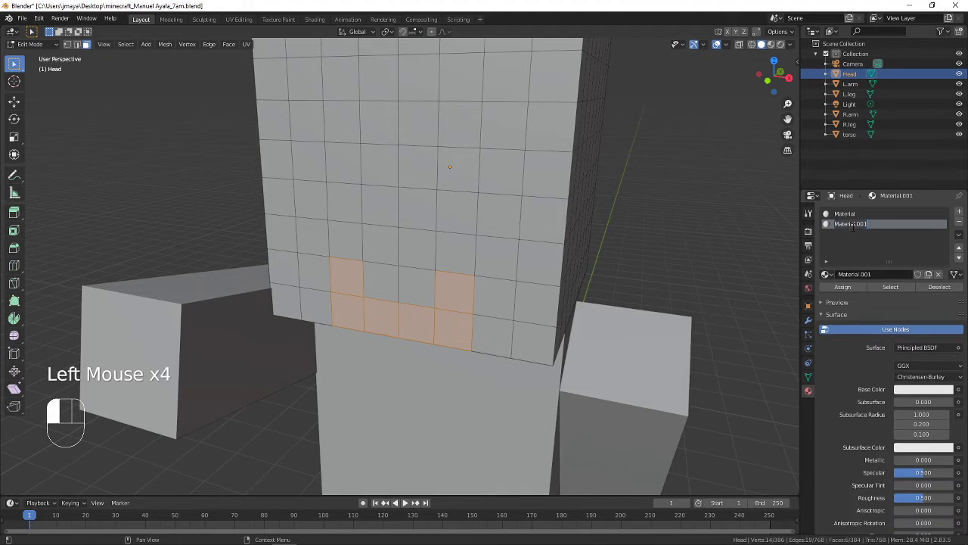
{"action": "type", "text": "Bl"}
{"action": "key", "text": "Return"}
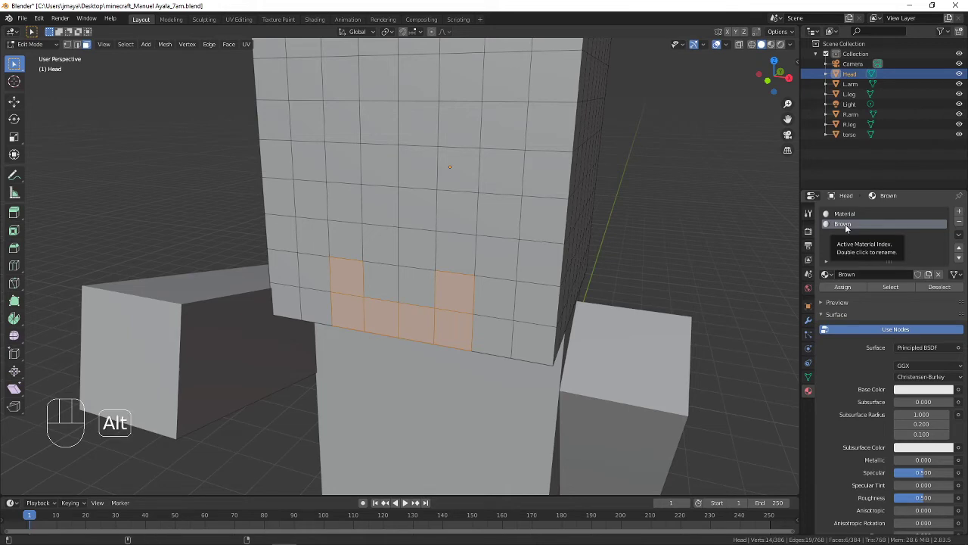
- Set the Brown material's base color to a dark brown matching the beard in the annotated reference
{"action": "key", "text": "alt+Tab"}
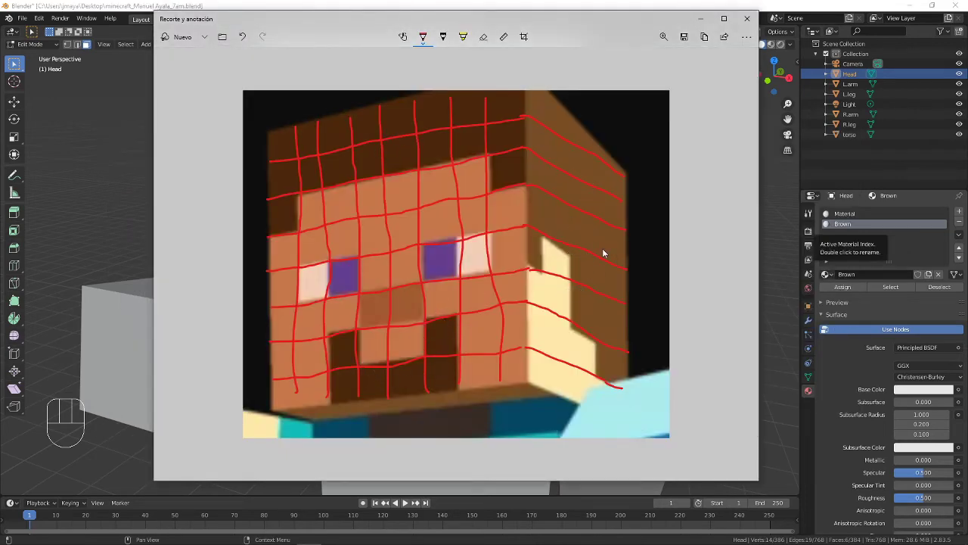
{"action": "key", "text": "alt+Tab"}
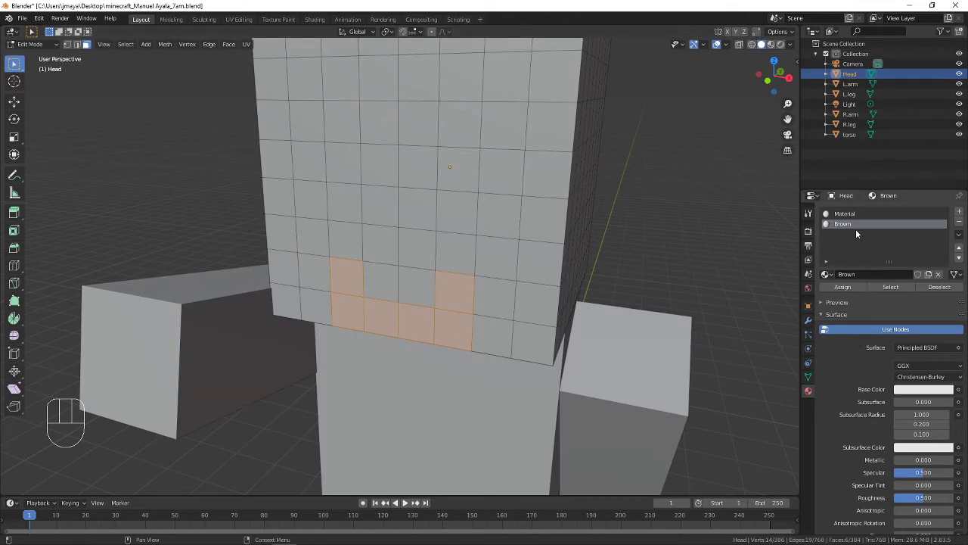
{"action": "left_click", "coordinate": [910, 390]}
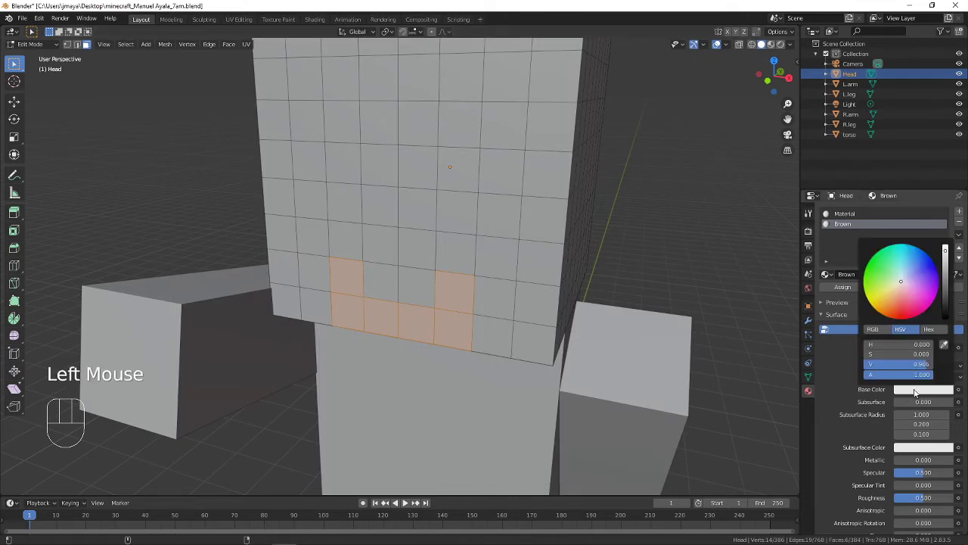
{"action": "key", "text": "alt+Tab"}
{"action": "left_click", "coordinate": [914, 391]}
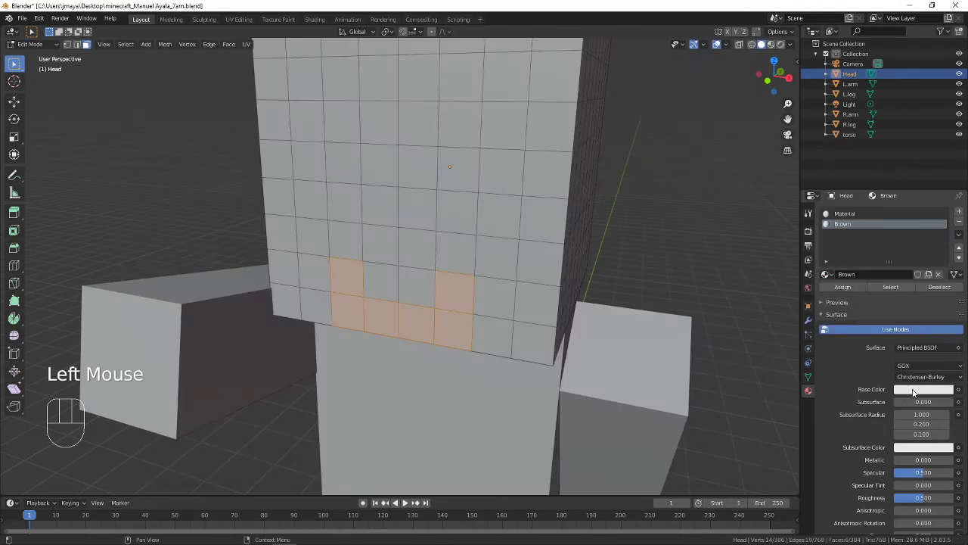
{"action": "left_click", "coordinate": [918, 392]}
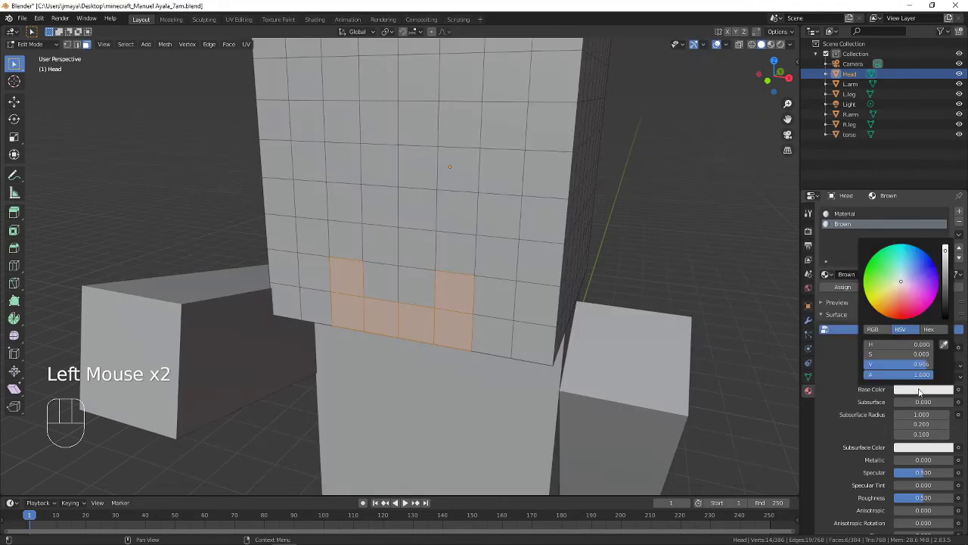
{"action": "left_click", "coordinate": [906, 294]}
{"action": "mouse_move", "coordinate": [906, 294]}
{"action": "left_mouse_down"}
{"action": "mouse_move", "coordinate": [907, 305]}
{"action": "mouse_move", "coordinate": [880, 303]}
{"action": "left_mouse_up"}
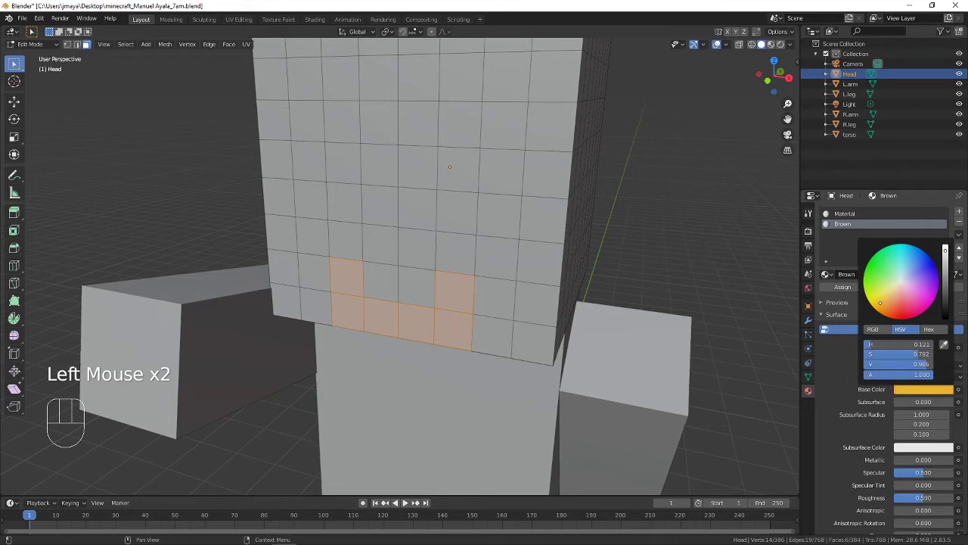
{"action": "left_click_drag", "start_coordinate": [944, 262], "coordinate": [945, 293]}
{"action": "left_click_drag", "start_coordinate": [881, 302], "coordinate": [880, 298]}
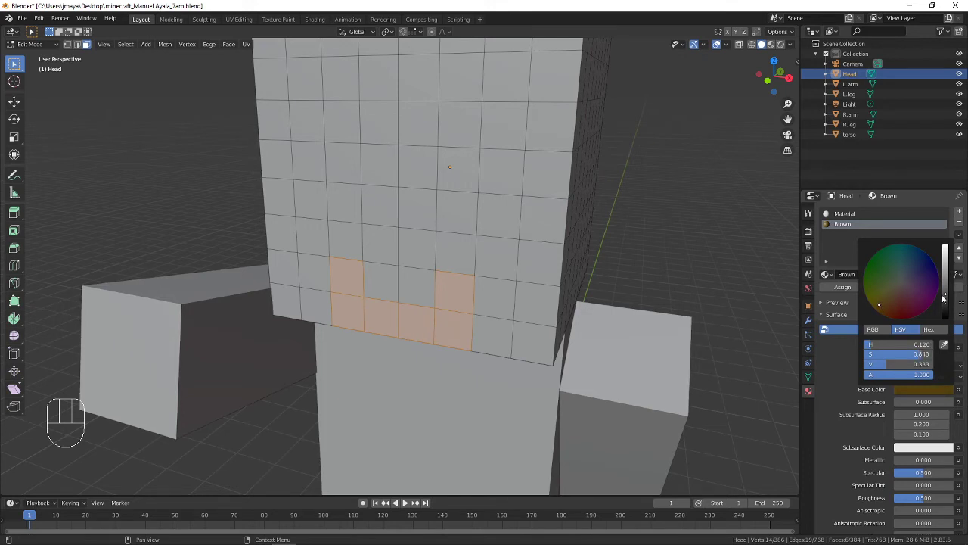
{"action": "mouse_move", "coordinate": [945, 293]}
{"action": "left_mouse_down"}
{"action": "mouse_move", "coordinate": [944, 245]}
{"action": "mouse_move", "coordinate": [945, 292]}
{"action": "left_mouse_up"}
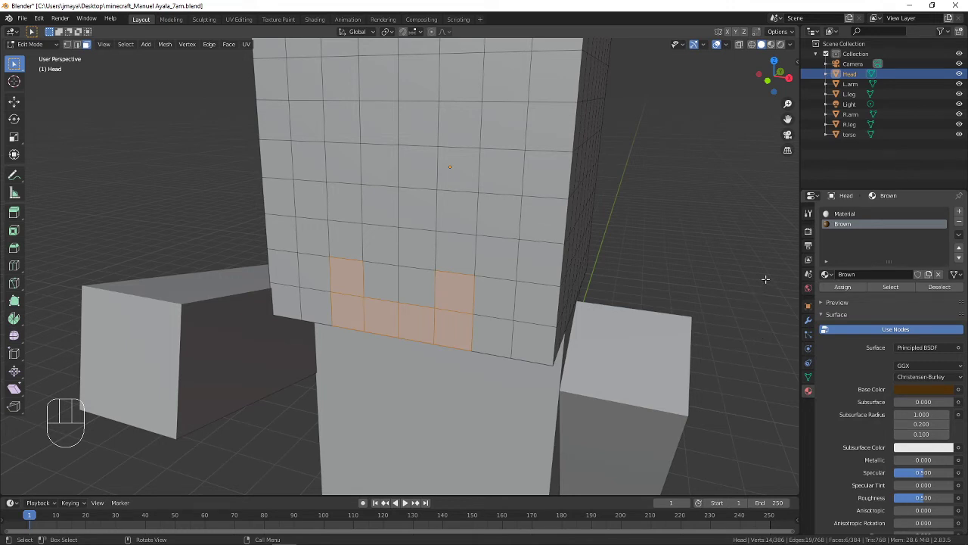
- Assign the Brown material to the six selected beard faces and return to Object Mode
{"action": "left_click", "coordinate": [845, 288]}
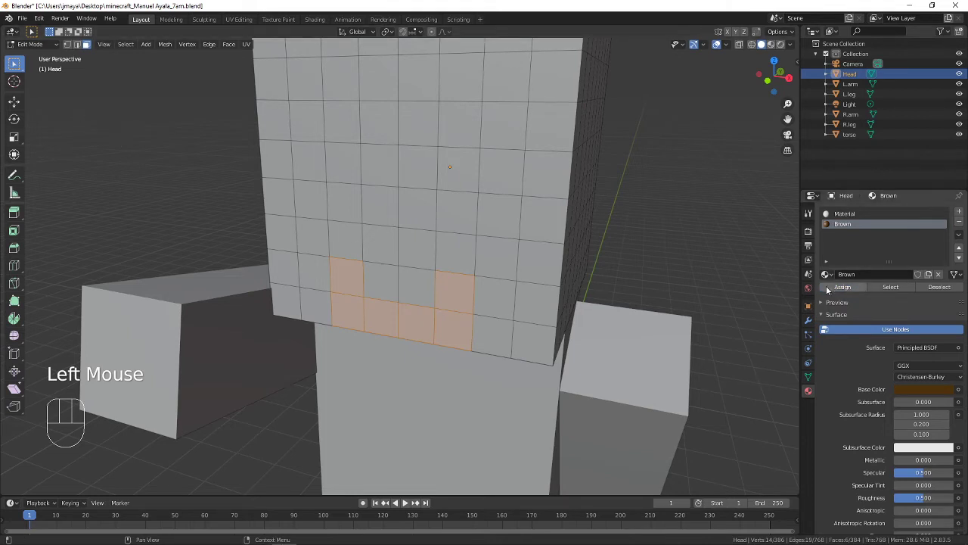
{"action": "key", "text": "Tab"}
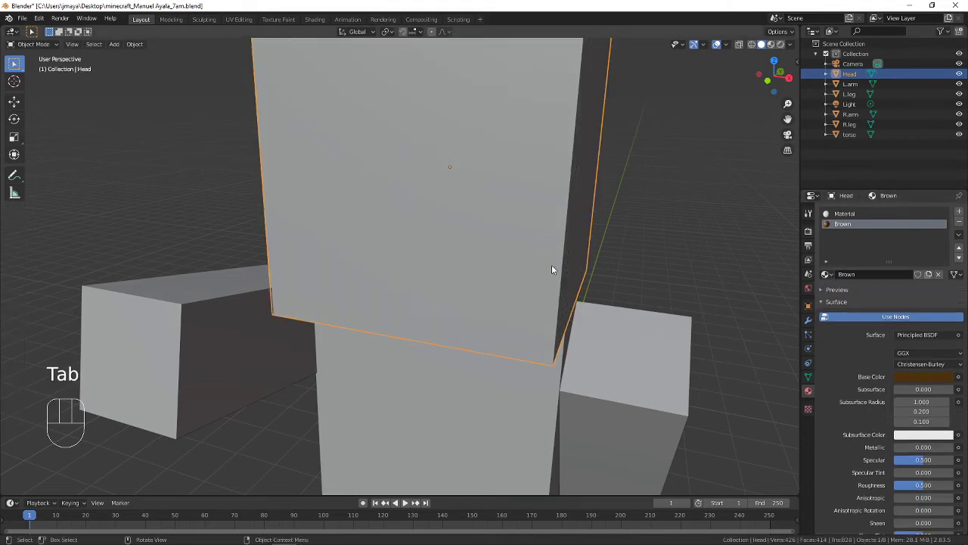
{"action": "middle_click_drag", "start_coordinate": [432, 276], "coordinate": [449, 292]}
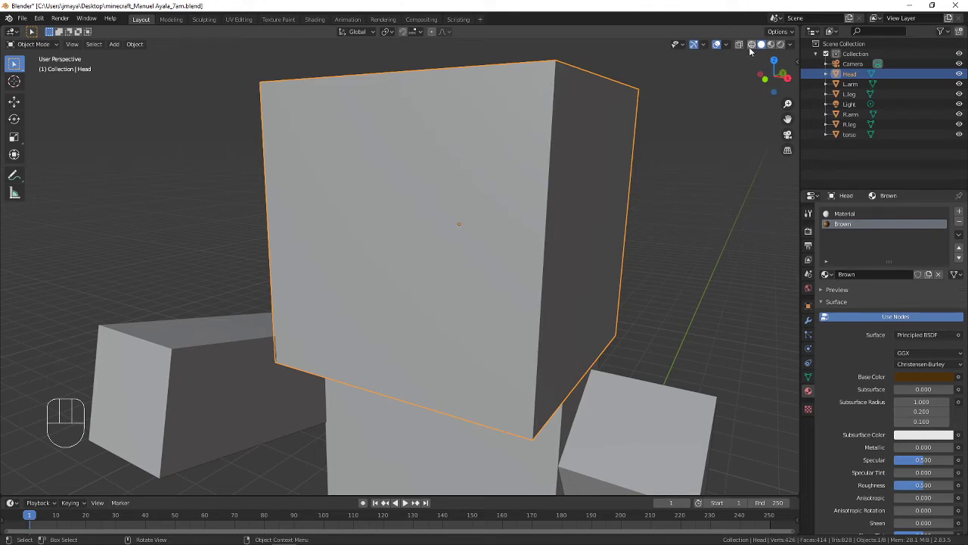
- Show the character in wireframe shading and deselect all objects
{"action": "left_click", "coordinate": [750, 47]}
{"action": "scroll", "coordinate": [586, 268], "scroll_direction": "down", "scroll_amount": 5}
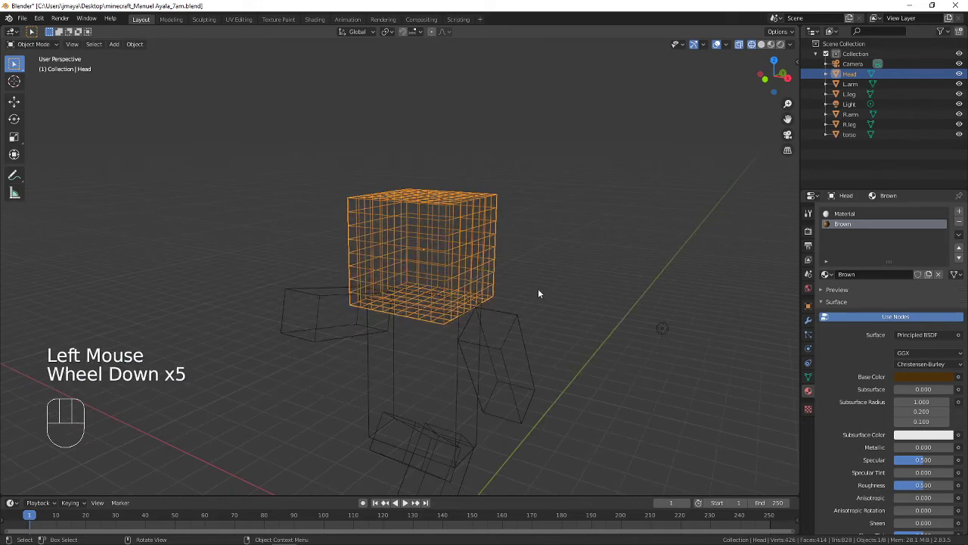
{"action": "middle_click_drag", "start_coordinate": [454, 282], "coordinate": [497, 179], "text": "shift"}
{"action": "key", "text": "a"}
{"action": "key", "text": "a"}
{"action": "key", "text": "a"}
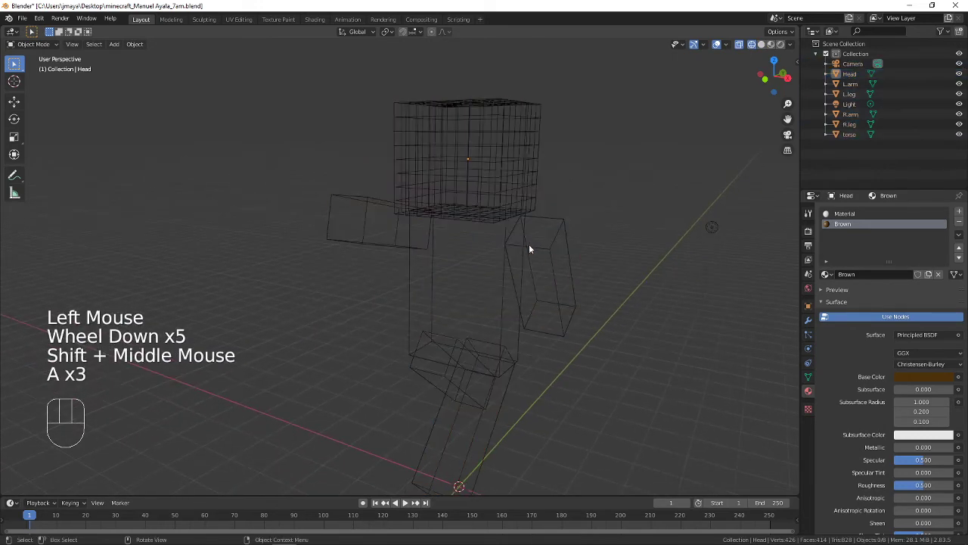
{"action": "scroll", "coordinate": [529, 247], "scroll_direction": "down", "scroll_amount": 2}
{"action": "scroll", "coordinate": [530, 247], "scroll_direction": "up", "scroll_amount": 3}
{"action": "middle_click_drag", "start_coordinate": [530, 248], "coordinate": [486, 266], "text": "shift"}
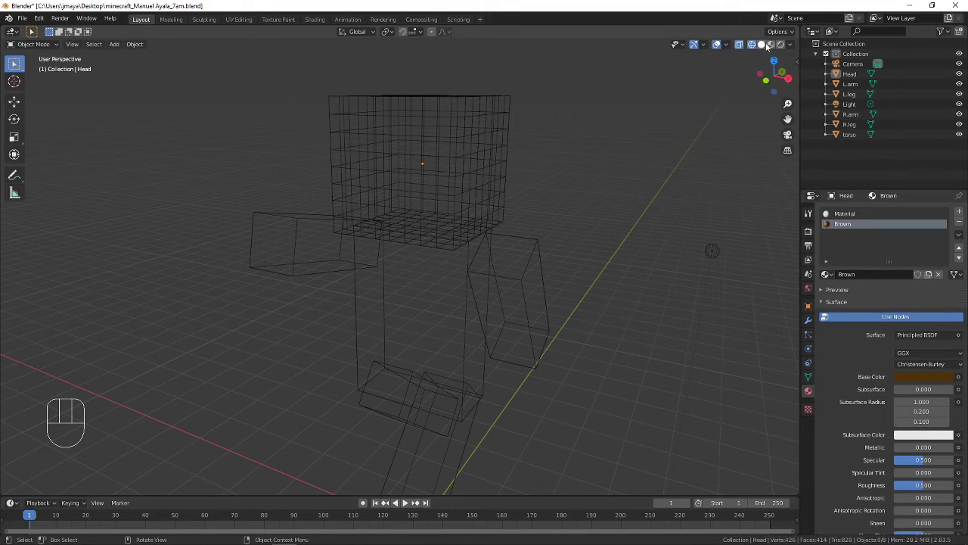
- Switch the viewport to Material Preview shading to show the assigned colors on the character
{"action": "left_click", "coordinate": [753, 44]}
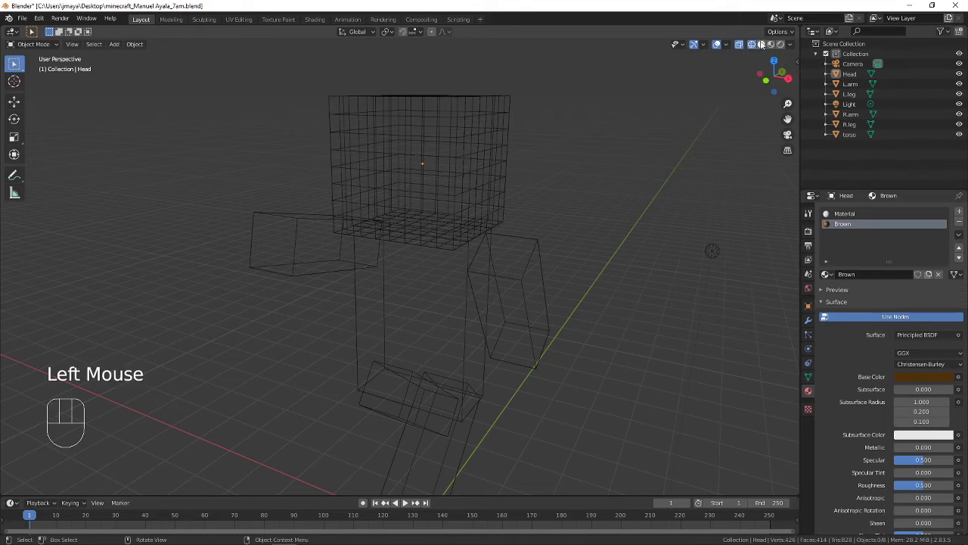
{"action": "left_click", "coordinate": [762, 44]}
{"action": "left_click", "coordinate": [771, 44]}
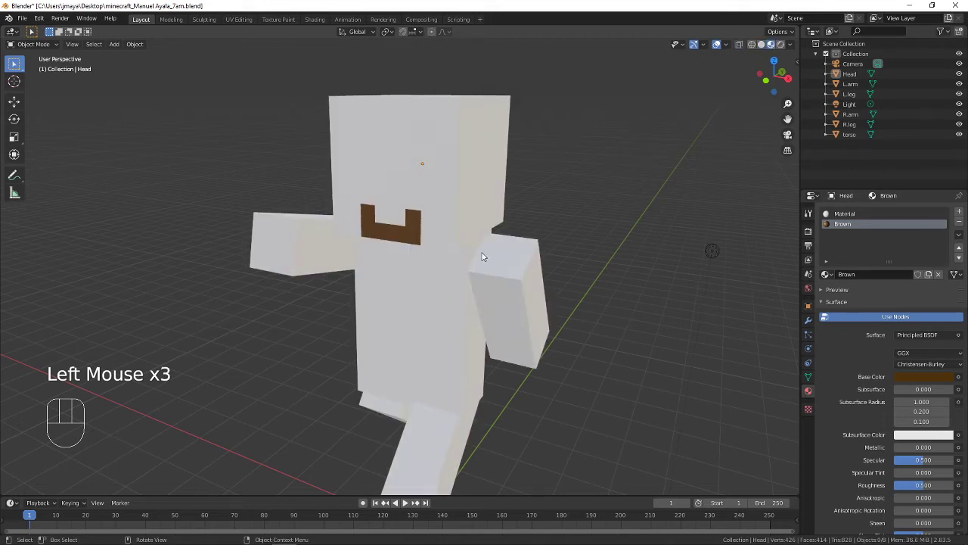
{"action": "scroll", "coordinate": [450, 243], "scroll_direction": "down", "scroll_amount": 2}
{"action": "scroll", "coordinate": [444, 181], "scroll_direction": "up", "scroll_amount": 2}
- Select the head and reopen it in Edit Mode with a close view of the face
{"action": "left_click", "coordinate": [444, 181]}
{"action": "mouse_move", "coordinate": [446, 183]}
{"action": "middle_mouse_down"}
{"action": "mouse_move", "coordinate": [611, 231]}
{"action": "mouse_move", "coordinate": [456, 250]}
{"action": "mouse_move", "coordinate": [424, 189]}
{"action": "mouse_move", "coordinate": [444, 186]}
{"action": "mouse_move", "coordinate": [443, 242]}
{"action": "mouse_move", "coordinate": [444, 231]}
{"action": "middle_mouse_up"}
{"action": "scroll", "coordinate": [458, 250], "scroll_direction": "up", "scroll_amount": 3}
{"action": "scroll", "coordinate": [458, 251], "scroll_direction": "down", "scroll_amount": 2}
{"action": "key", "text": "Tab"}
{"action": "scroll", "coordinate": [444, 186], "scroll_direction": "up", "scroll_amount": 1}
{"action": "scroll", "coordinate": [444, 187], "scroll_direction": "up", "scroll_amount": 1}
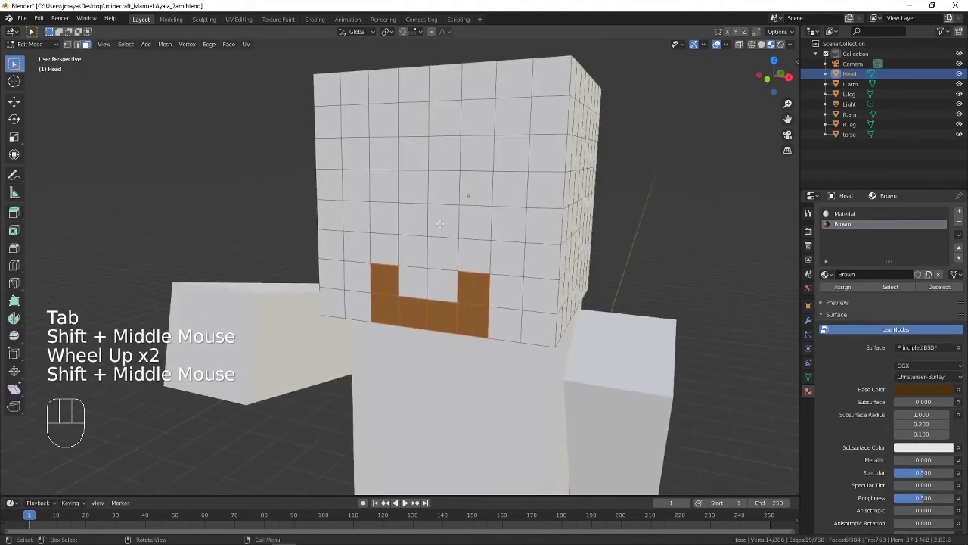
- Following the reference, select the two middle nose faces one row above the gap in the beard
{"action": "left_click", "coordinate": [297, 544]}
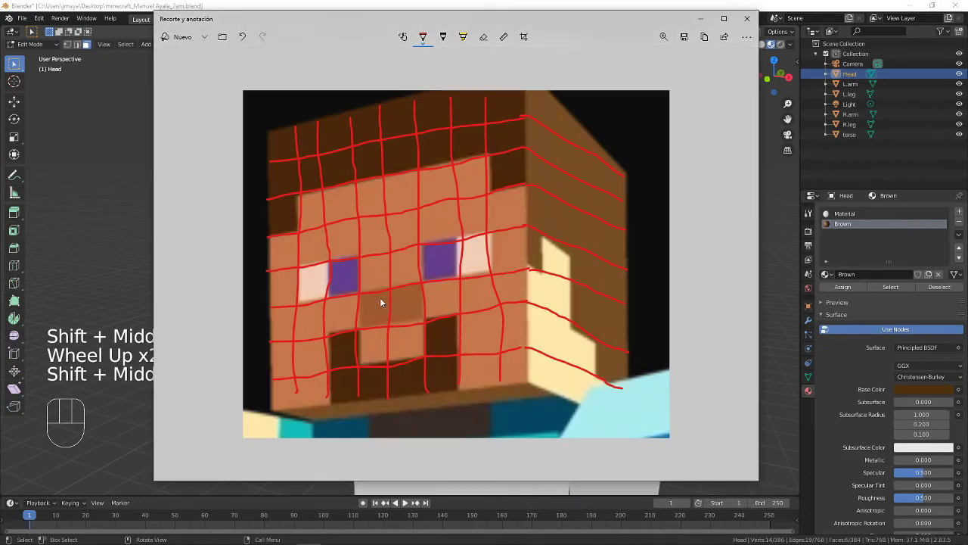
{"action": "key", "text": "alt+Tab"}
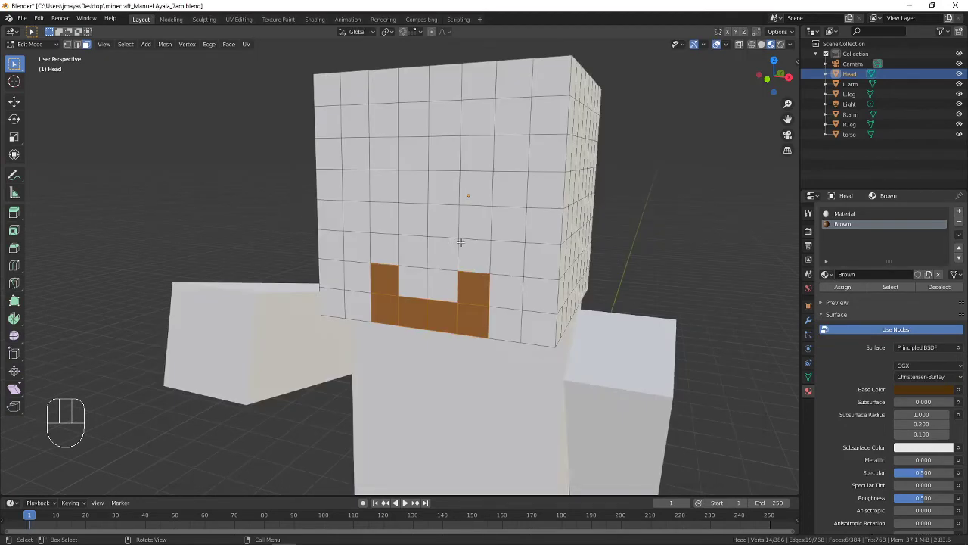
{"action": "left_click", "coordinate": [412, 255]}
{"action": "left_click", "coordinate": [445, 258], "text": "shift"}
{"action": "scroll", "coordinate": [475, 262], "scroll_direction": "up", "scroll_amount": 2}
{"action": "mouse_move", "coordinate": [476, 252]}
{"action": "middle_mouse_down", "text": "shift"}
{"action": "mouse_move", "coordinate": [482, 259]}
{"action": "mouse_move", "coordinate": [463, 265]}
{"action": "middle_mouse_up", "text": "shift"}
{"action": "key", "text": "alt+Tab"}
{"action": "key", "text": "alt+Tab"}
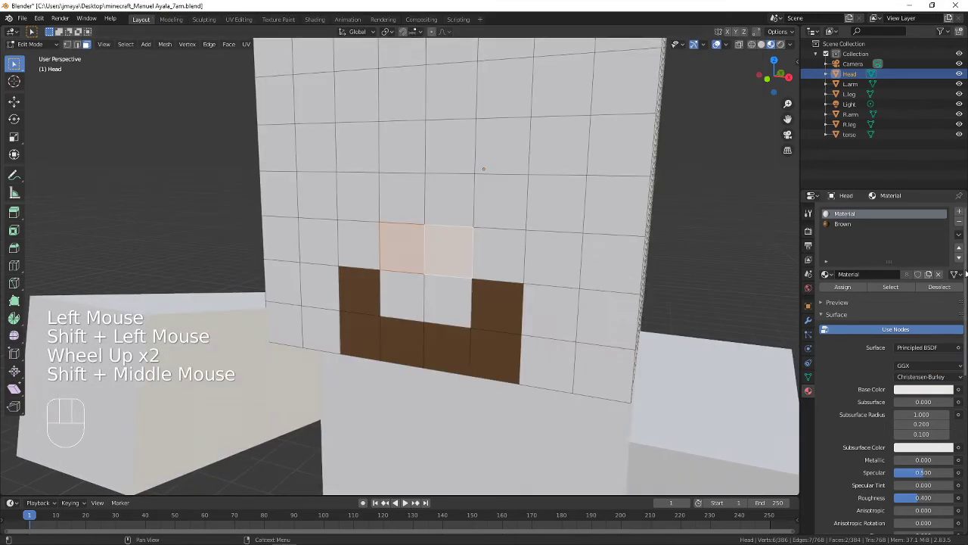
- Add a third material slot with a new material and set its base color to light orange, hue 0.100 and saturation 0.592
{"action": "left_click", "coordinate": [959, 212]}
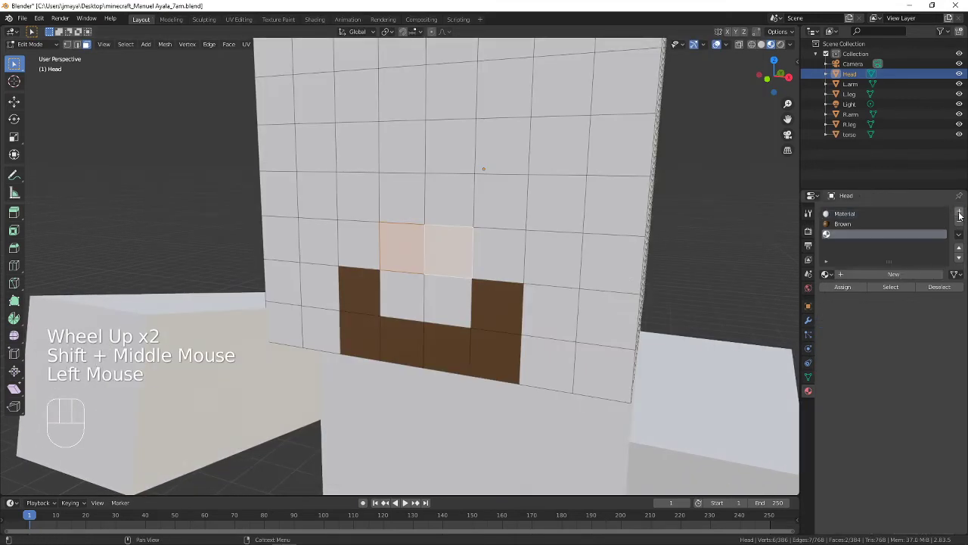
{"action": "left_click", "coordinate": [875, 273]}
{"action": "left_click", "coordinate": [917, 392]}
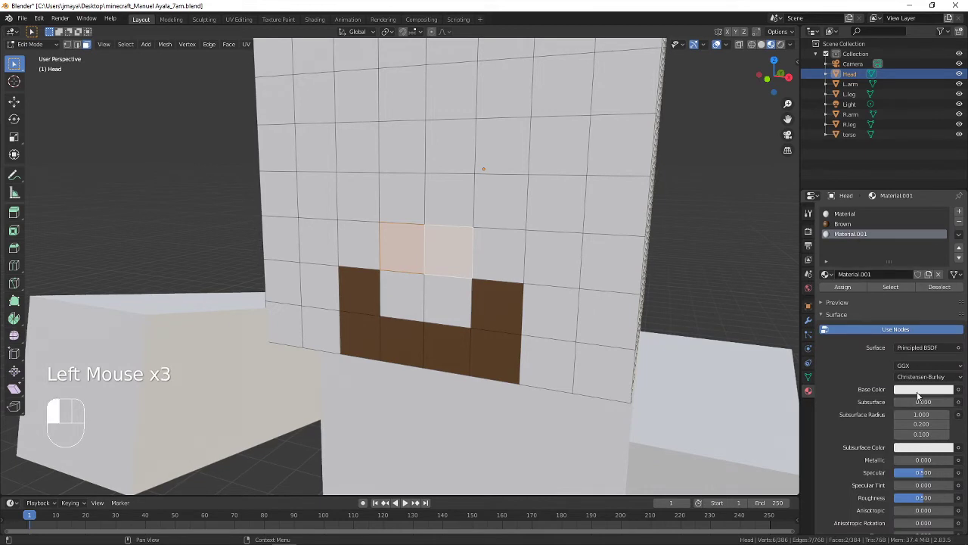
{"action": "left_click_drag", "start_coordinate": [896, 294], "coordinate": [888, 301]}
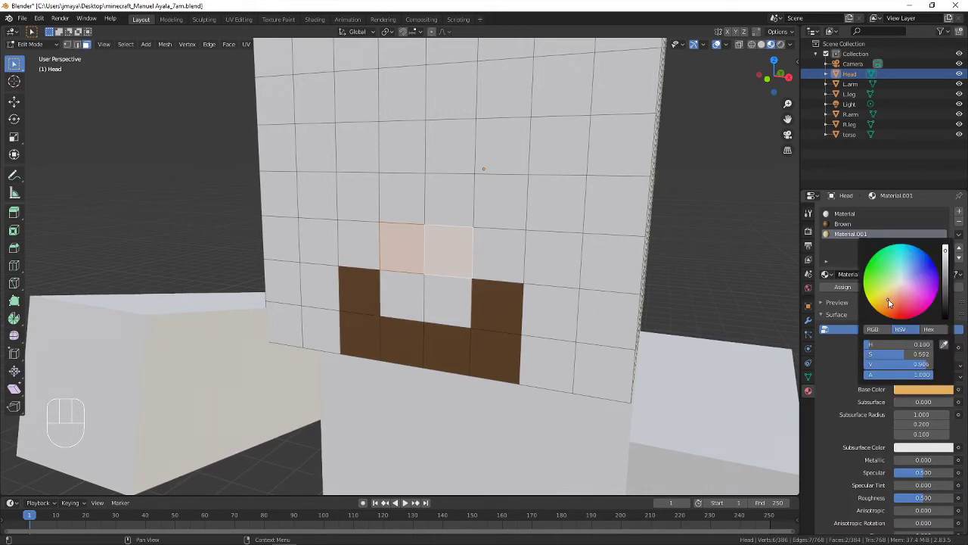
- Assign the light orange material to the two nose faces and check the result in Object Mode before resuming editing
{"action": "left_click", "coordinate": [842, 288]}
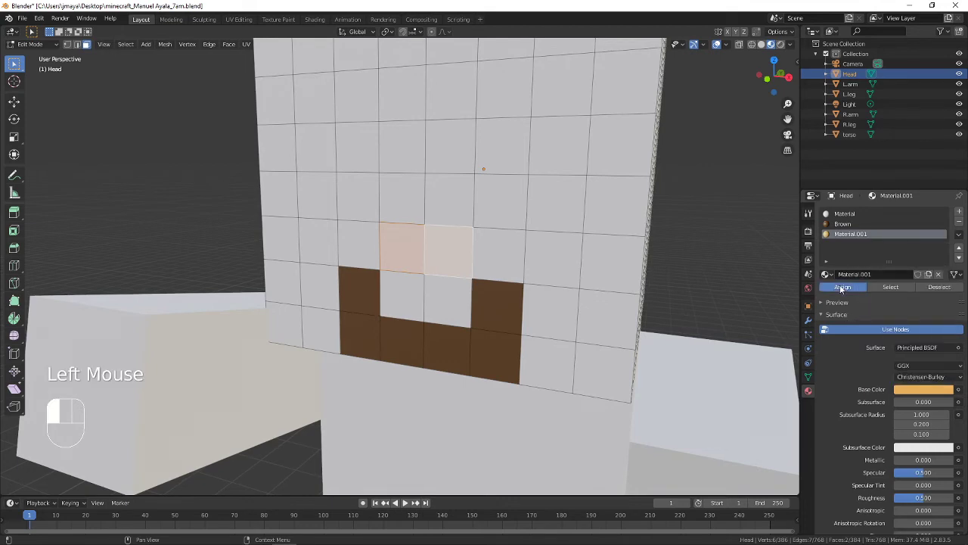
{"action": "key", "text": "Tab"}
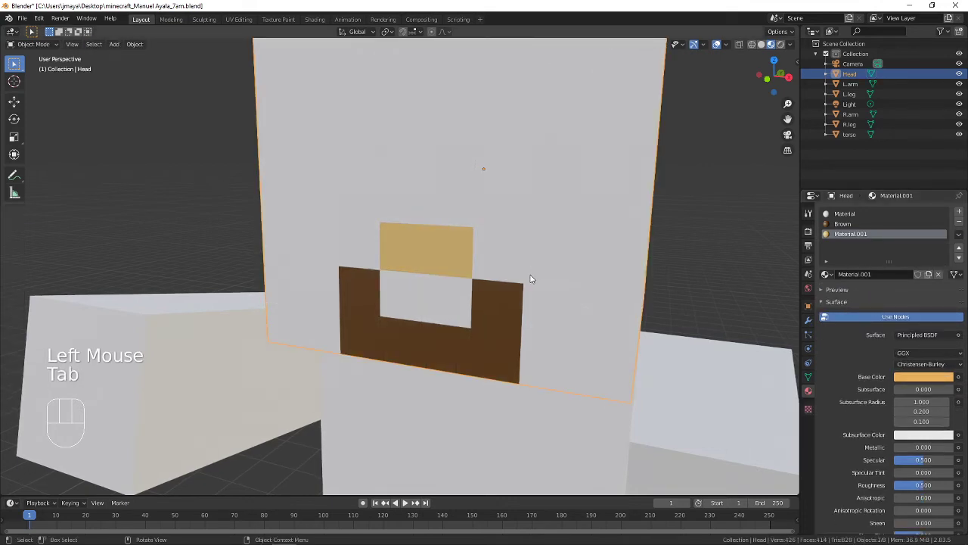
{"action": "key", "text": "Tab"}
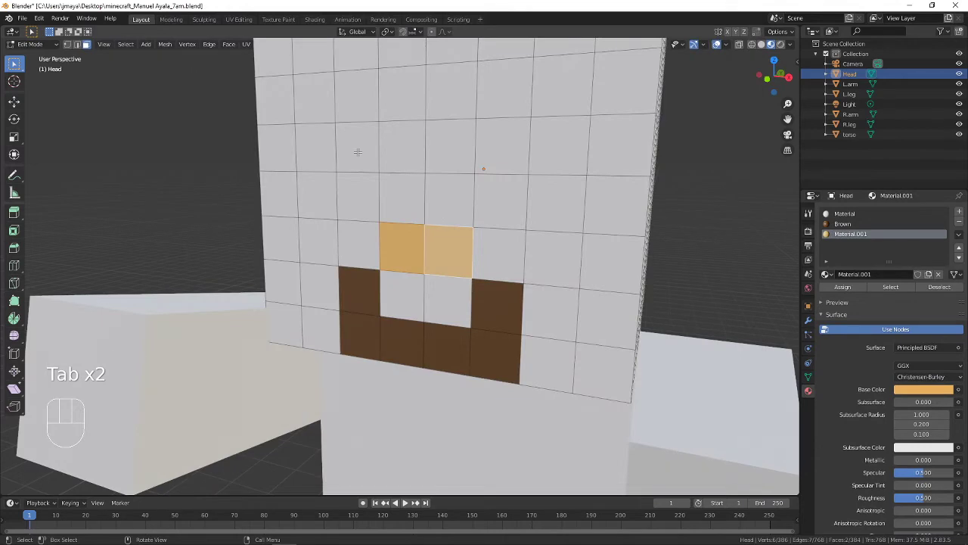
- Following the reference, select the two outer eye faces, second from each side in the row above the nose
{"action": "key", "text": "alt+Tab"}
{"action": "key", "text": "alt+Tab"}
{"action": "left_click", "coordinate": [339, 185]}
{"action": "key", "text": "alt+Tab"}
{"action": "key", "text": "alt+Tab"}
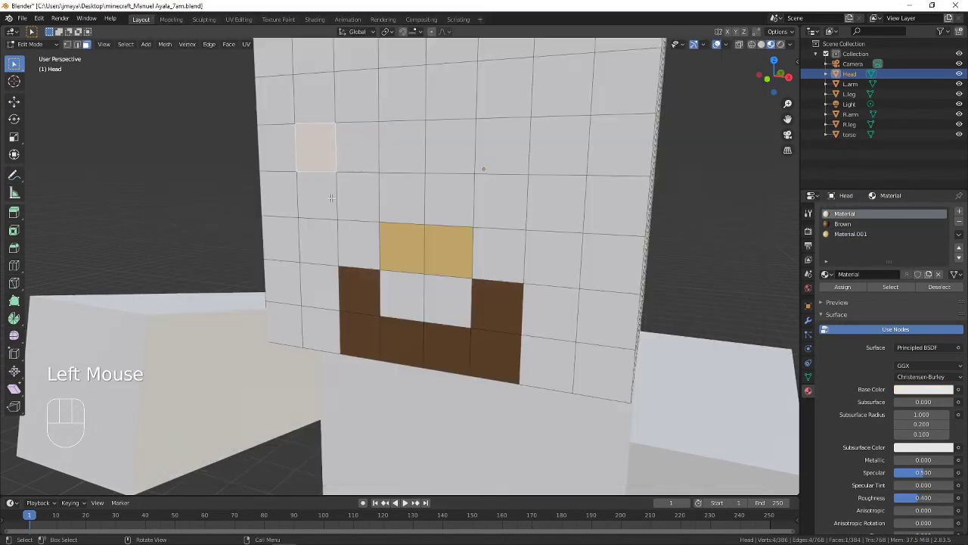
{"action": "left_click", "coordinate": [333, 189]}
{"action": "left_click", "coordinate": [583, 218], "text": "shift"}
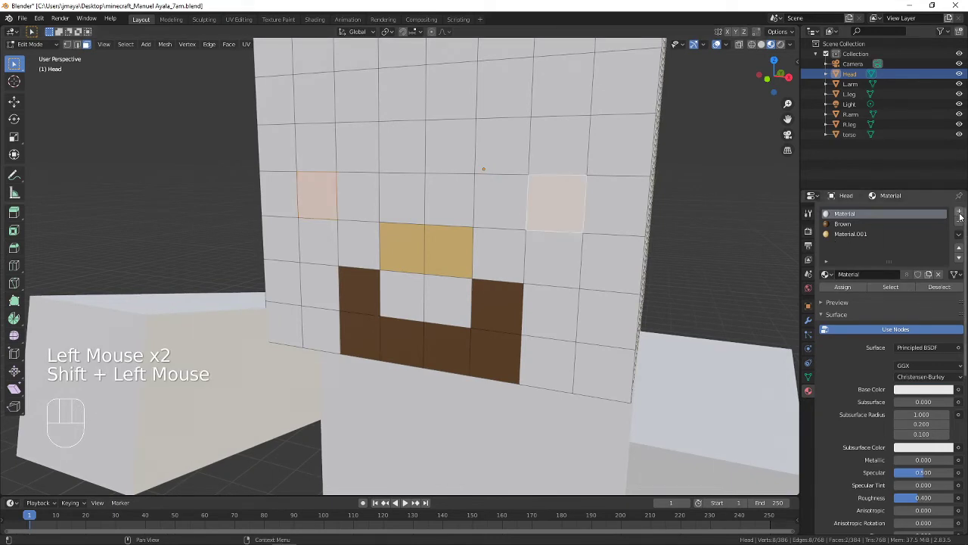
- Add a fourth slot with a new material, make its base color white, and assign it to the outer eye faces
{"action": "left_click", "coordinate": [960, 217]}
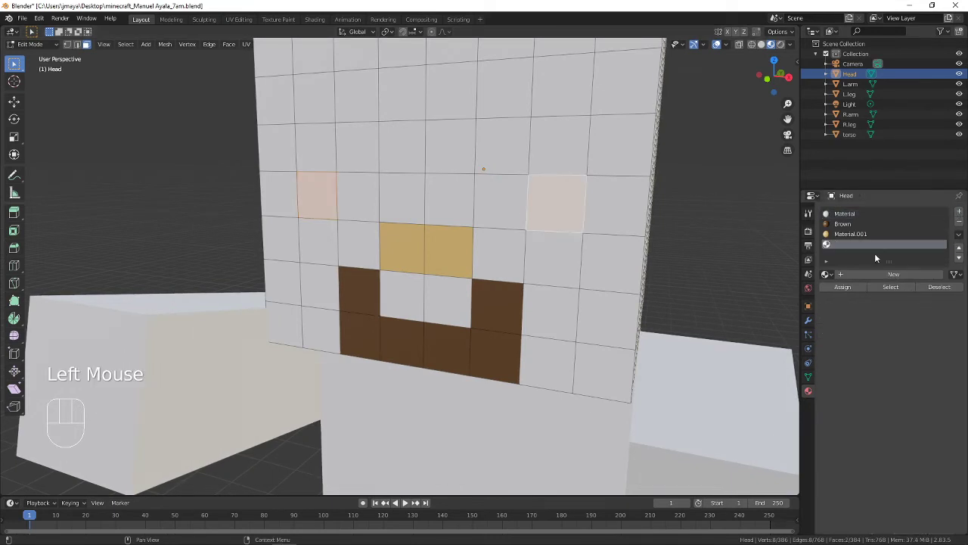
{"action": "left_click", "coordinate": [885, 274]}
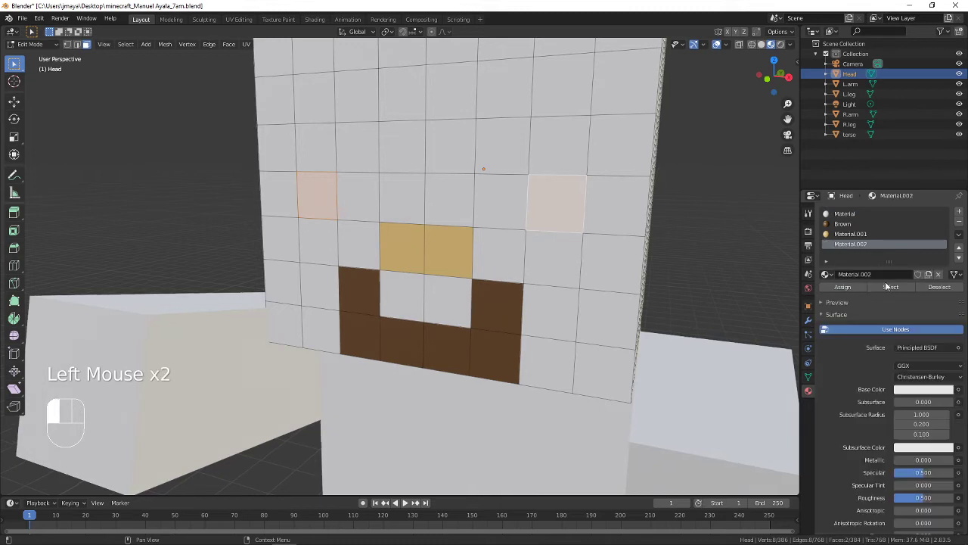
{"action": "left_click", "coordinate": [924, 389]}
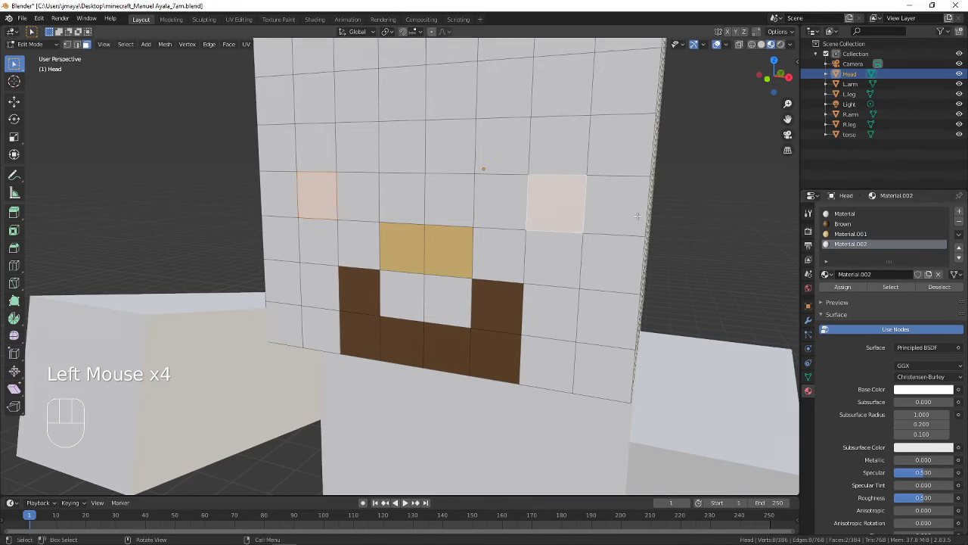
- Following the reference, select the two inner eye faces directly beside the white ones
{"action": "key", "text": "alt+Tab"}
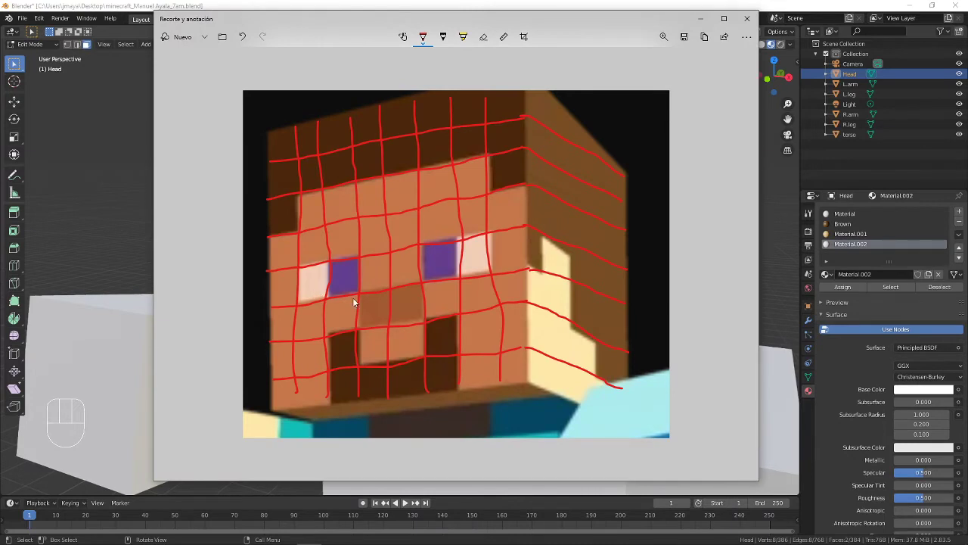
{"action": "key", "text": "alt+Tab"}
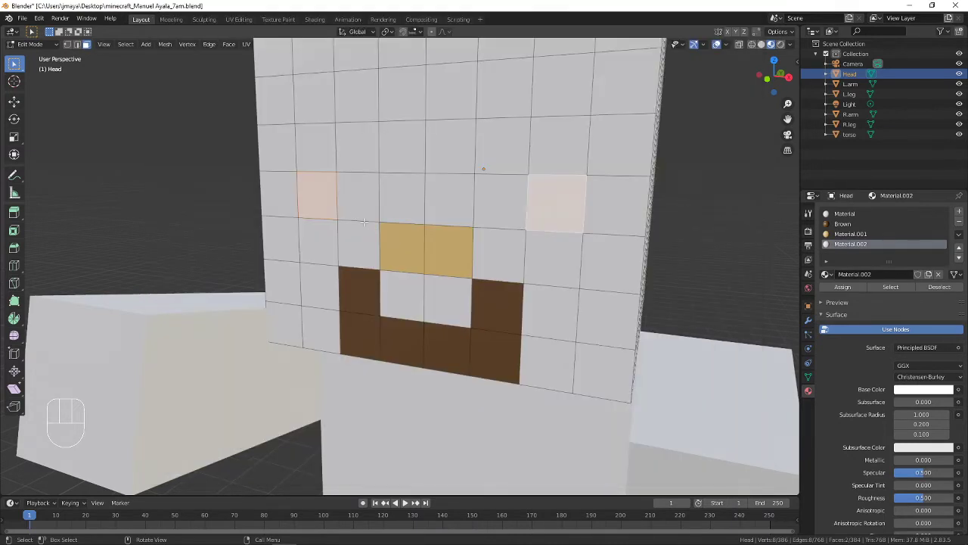
{"action": "left_click", "coordinate": [352, 199]}
{"action": "left_click", "coordinate": [492, 208], "text": "shift"}
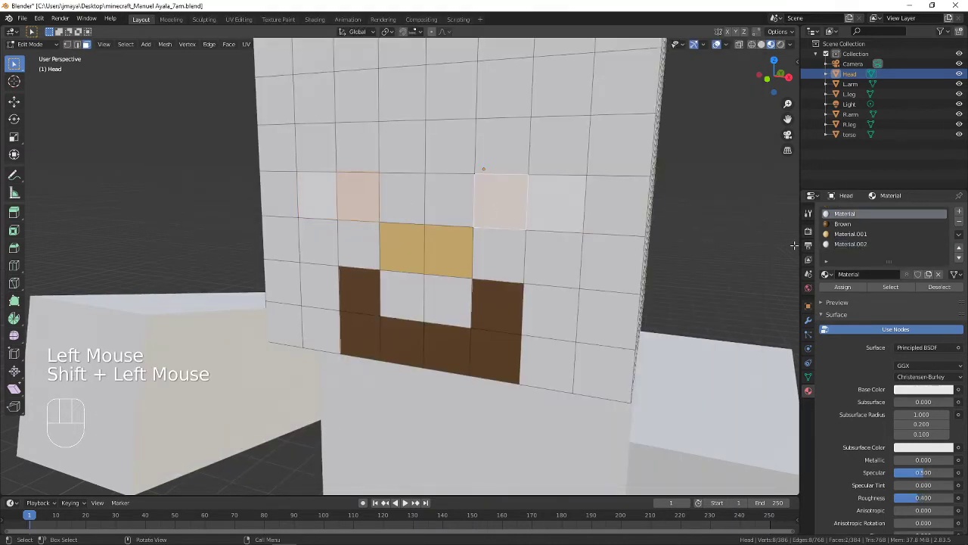
- Add a fifth slot with a new material, make its base color light blue, and assign it to the inner eye faces
{"action": "left_click", "coordinate": [960, 211]}
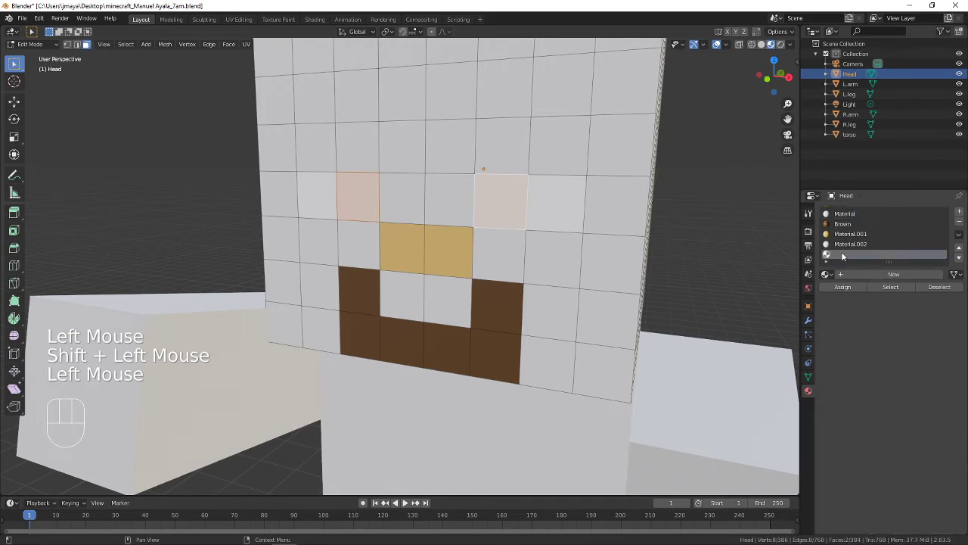
{"action": "left_click", "coordinate": [871, 273]}
{"action": "left_click", "coordinate": [925, 390]}
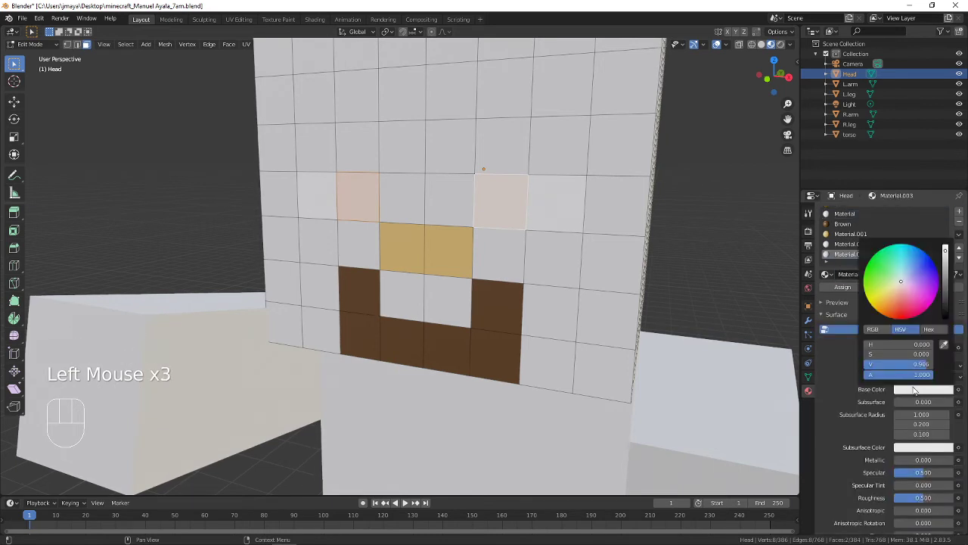
{"action": "mouse_move", "coordinate": [909, 284]}
{"action": "left_mouse_down"}
{"action": "mouse_move", "coordinate": [918, 261]}
{"action": "mouse_move", "coordinate": [910, 264]}
{"action": "left_mouse_up"}
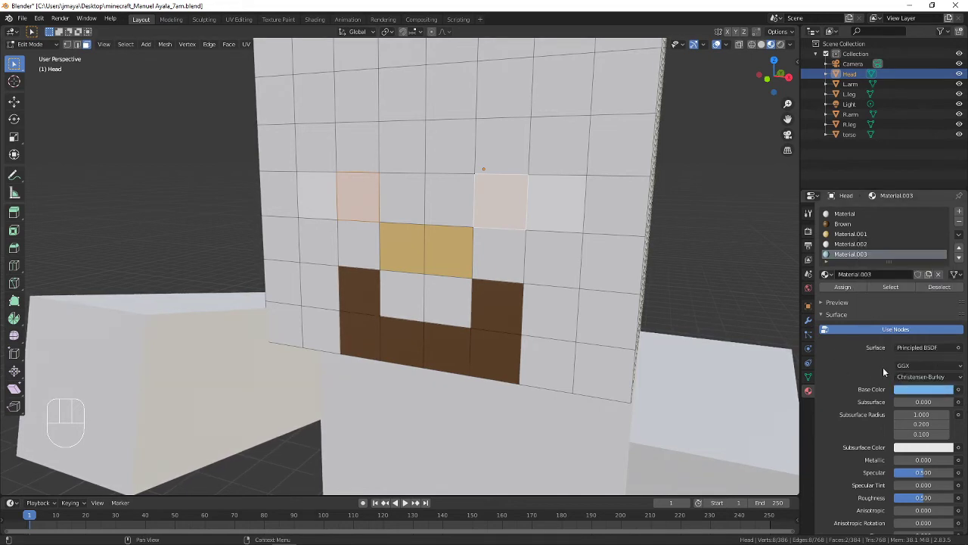
{"action": "left_click", "coordinate": [853, 286]}
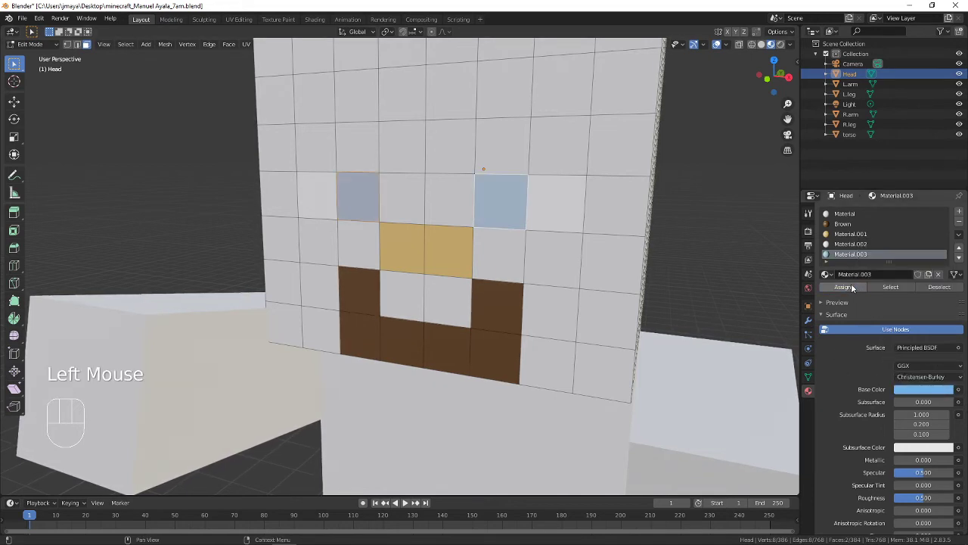
{"action": "left_click", "coordinate": [534, 267]}
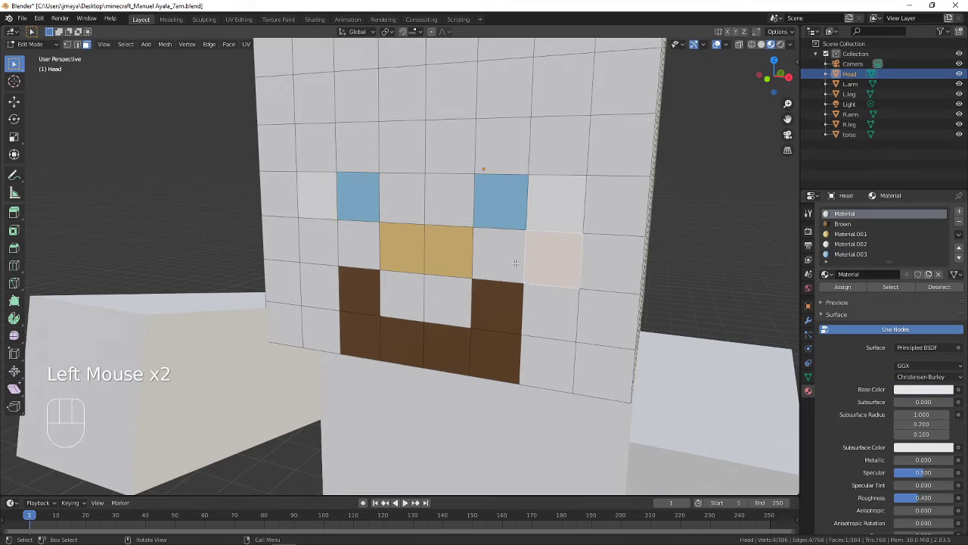
- Rename the orange material nose, the white one white eyes and the light blue one blue eyes
{"action": "left_click", "coordinate": [847, 234]}
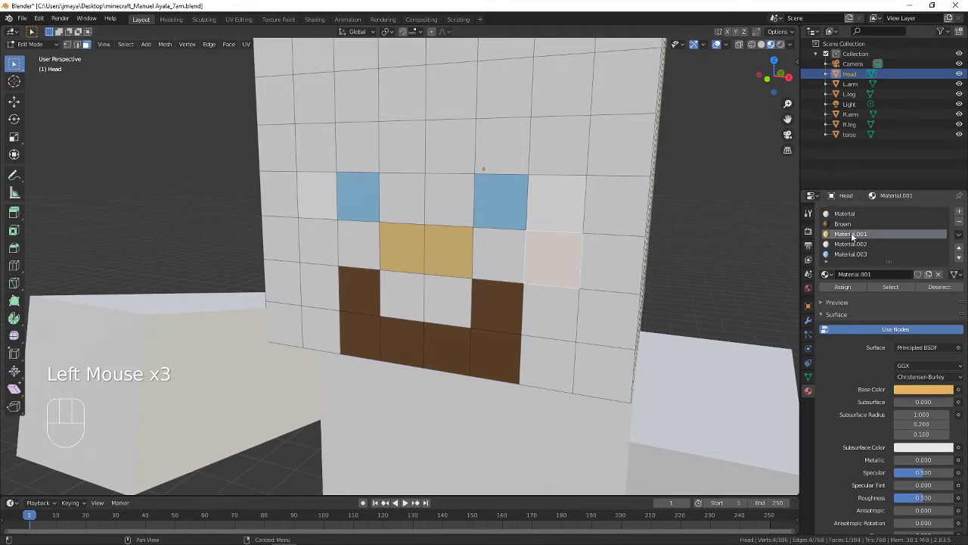
{"action": "double_click", "coordinate": [853, 234]}
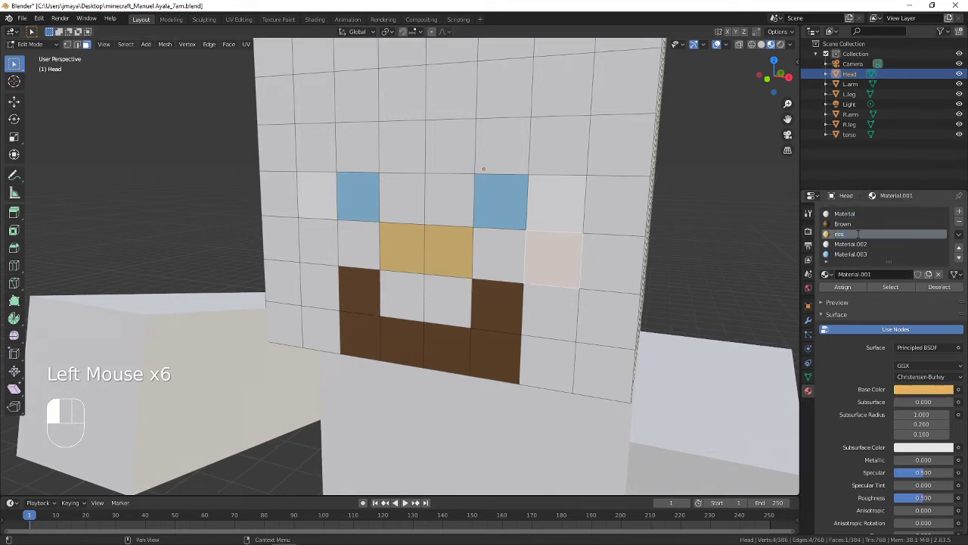
{"action": "left_click", "coordinate": [851, 243]}
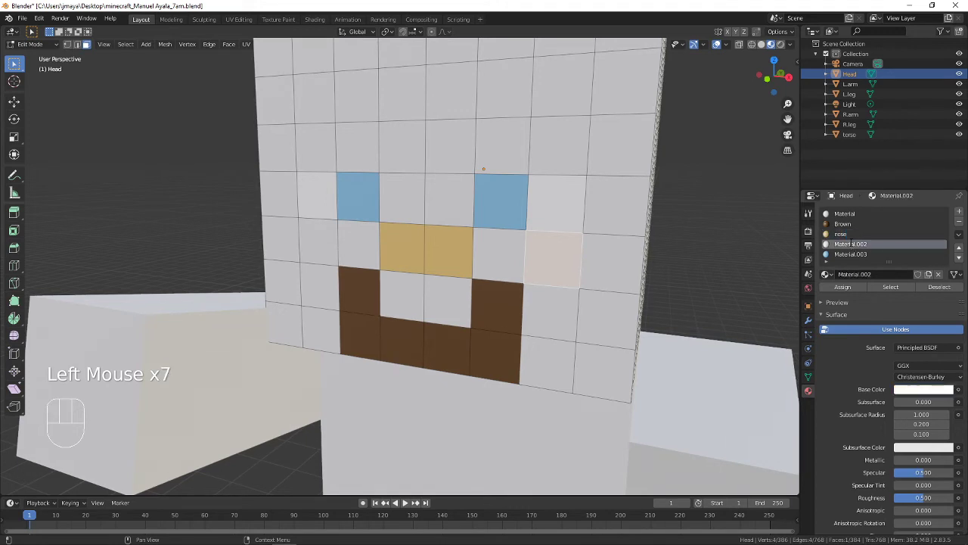
{"action": "double_click", "coordinate": [853, 244]}
{"action": "left_click", "coordinate": [840, 254]}
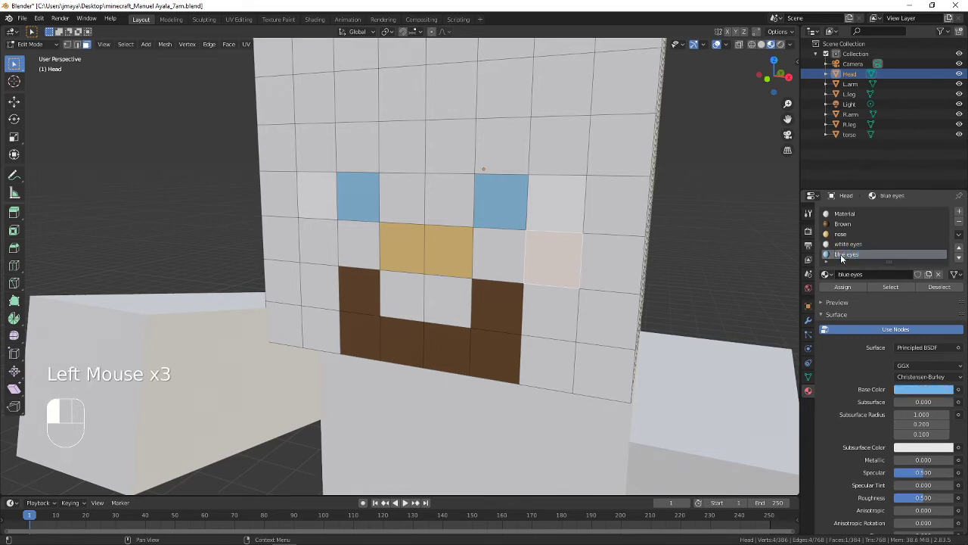
- Check the reference and rename the first material in the list as skin
{"action": "left_click", "coordinate": [846, 215]}
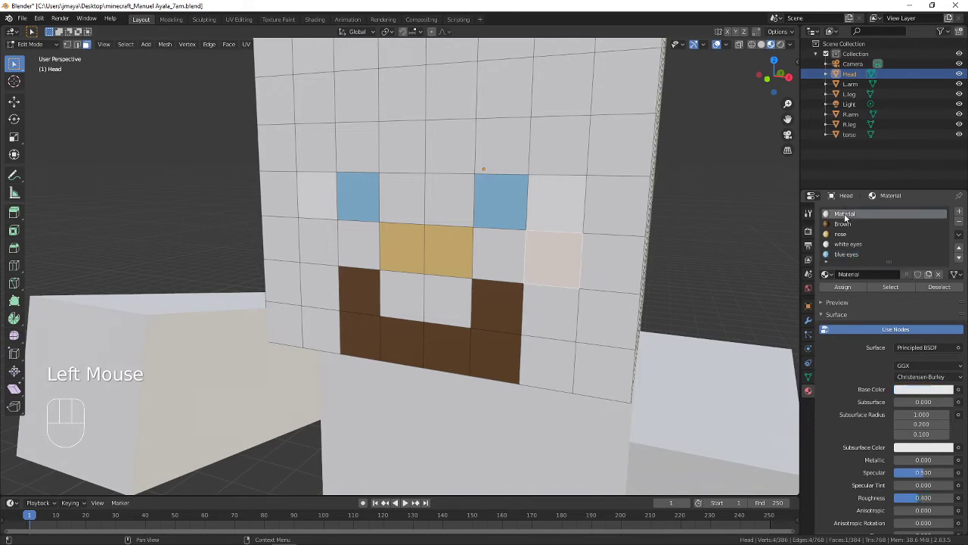
{"action": "key", "text": "alt+Tab"}
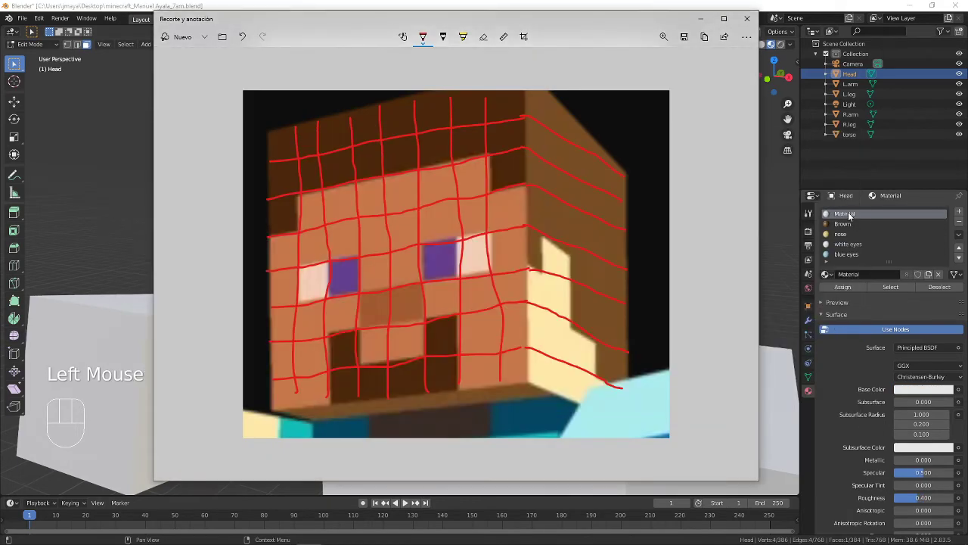
{"action": "key", "text": "alt+Tab"}
{"action": "double_click", "coordinate": [850, 214]}
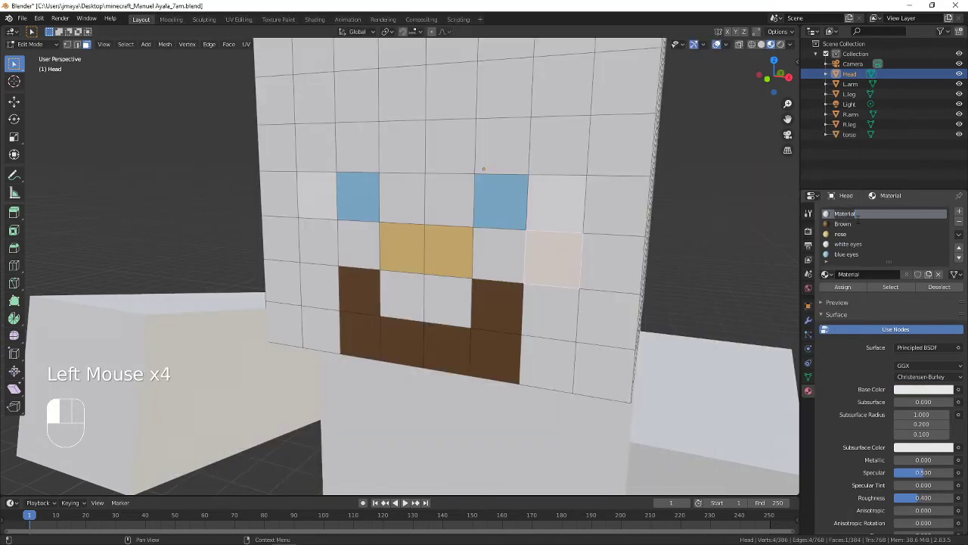
{"action": "scroll", "coordinate": [857, 223], "scroll_direction": "up", "scroll_amount": 1}
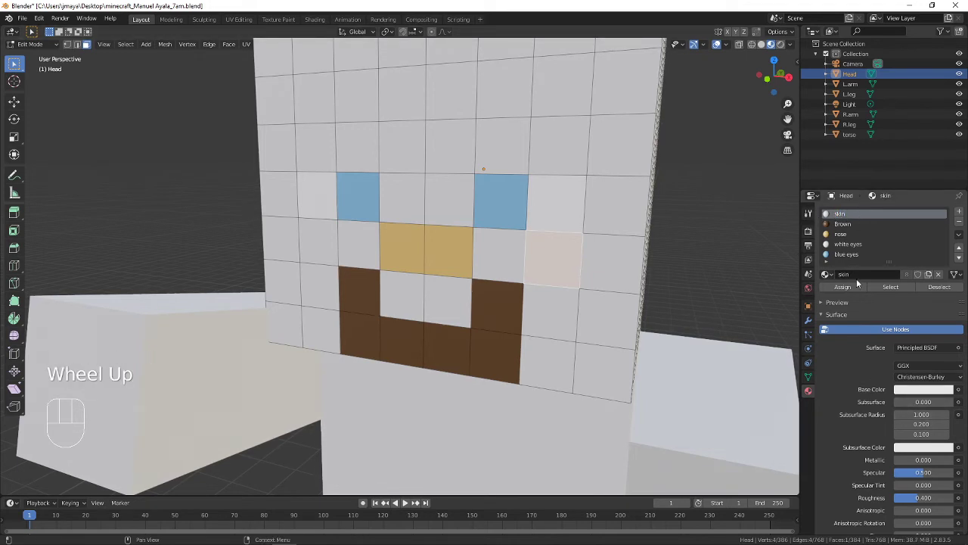
- Set the skin material's base color to a pale beige that contrasts with the nose
{"action": "left_click", "coordinate": [847, 234]}
{"action": "left_click", "coordinate": [840, 215]}
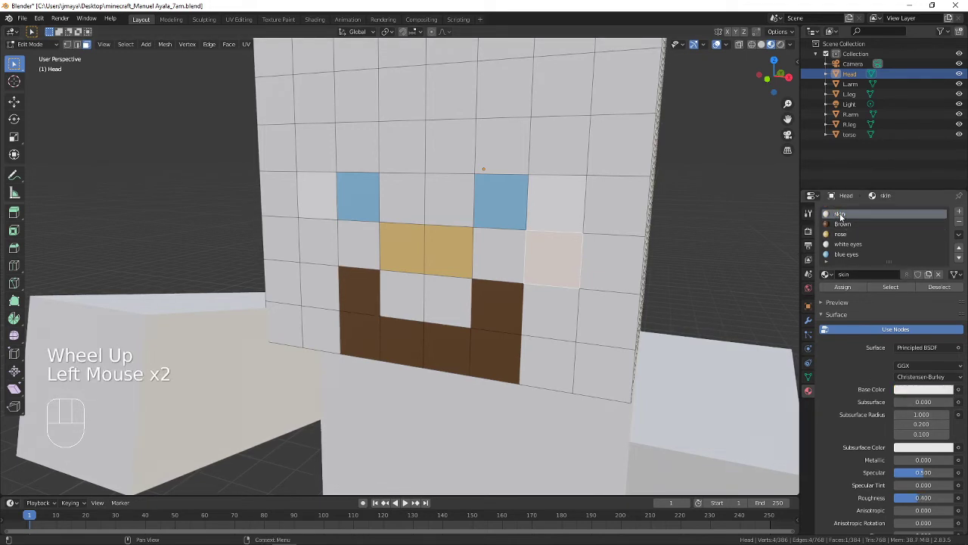
{"action": "left_click", "coordinate": [919, 389]}
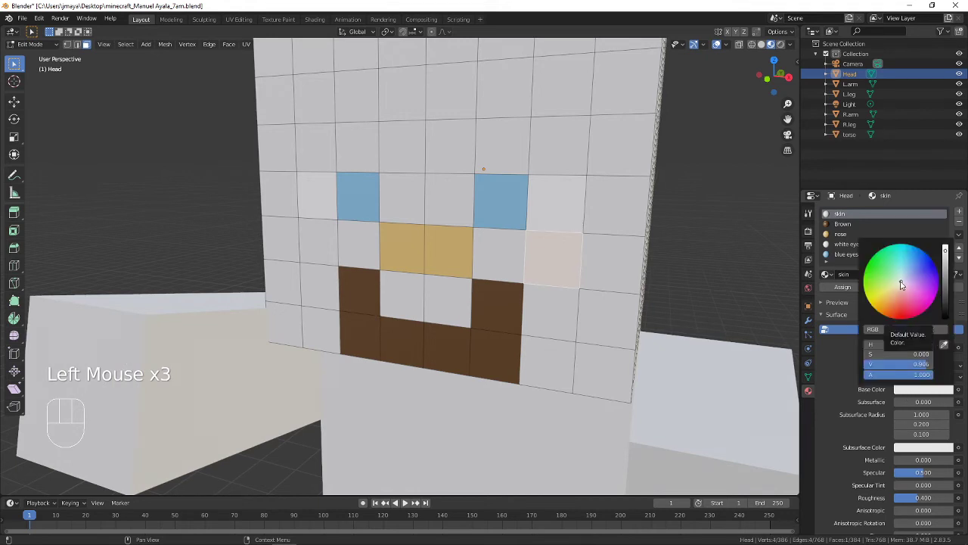
{"action": "left_click_drag", "start_coordinate": [900, 281], "coordinate": [893, 286]}
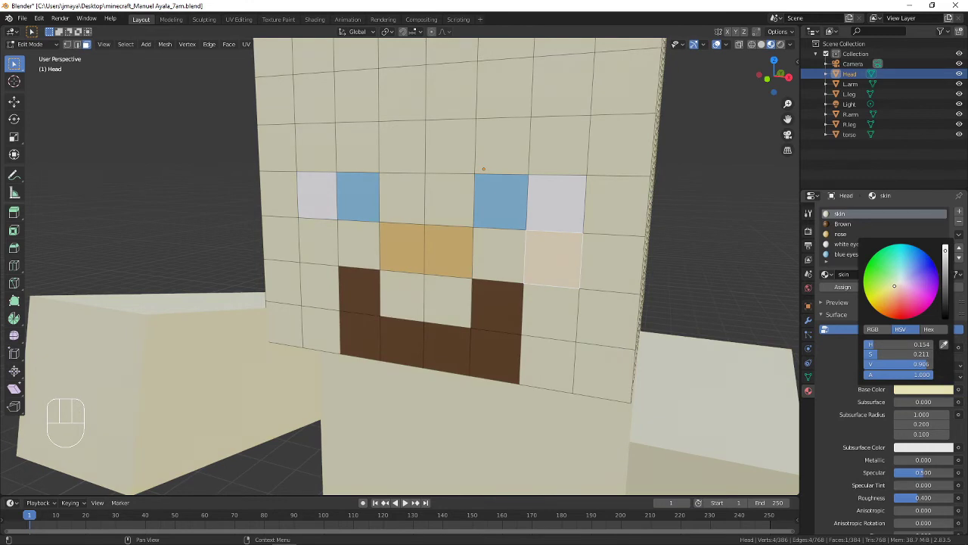
{"action": "left_click_drag", "start_coordinate": [894, 286], "coordinate": [896, 289]}
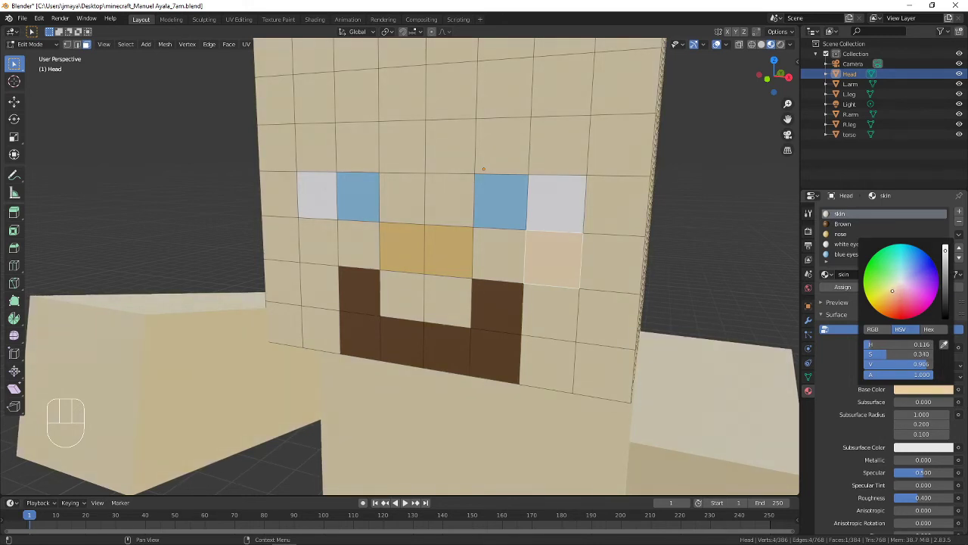
{"action": "mouse_move", "coordinate": [892, 291]}
{"action": "left_mouse_down"}
{"action": "mouse_move", "coordinate": [887, 297]}
{"action": "mouse_move", "coordinate": [895, 287]}
{"action": "left_mouse_up"}
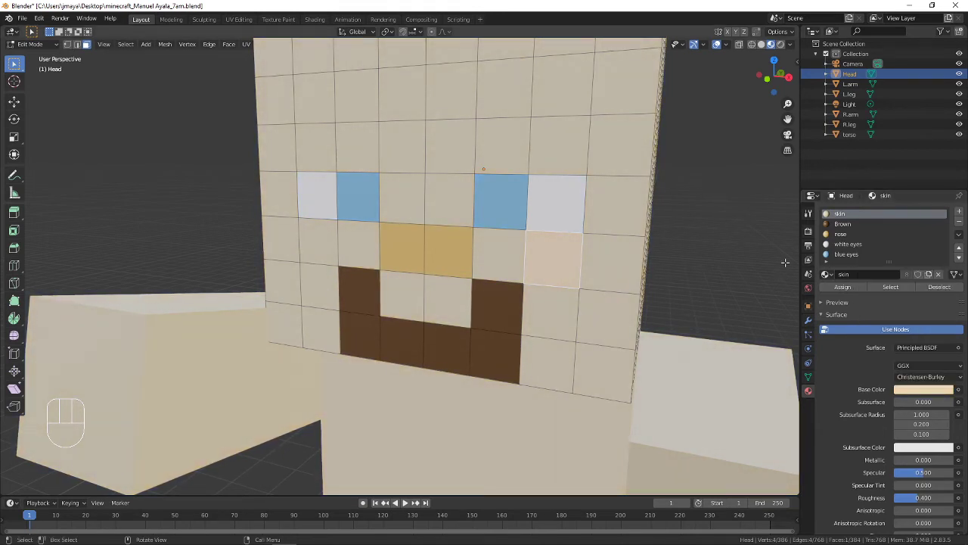
- Leave Edit Mode, examine the skin color across the whole character, and reselect only the head
{"action": "key", "text": "Tab"}
{"action": "scroll", "coordinate": [567, 284], "scroll_direction": "down", "scroll_amount": 5}
{"action": "key", "text": "a"}
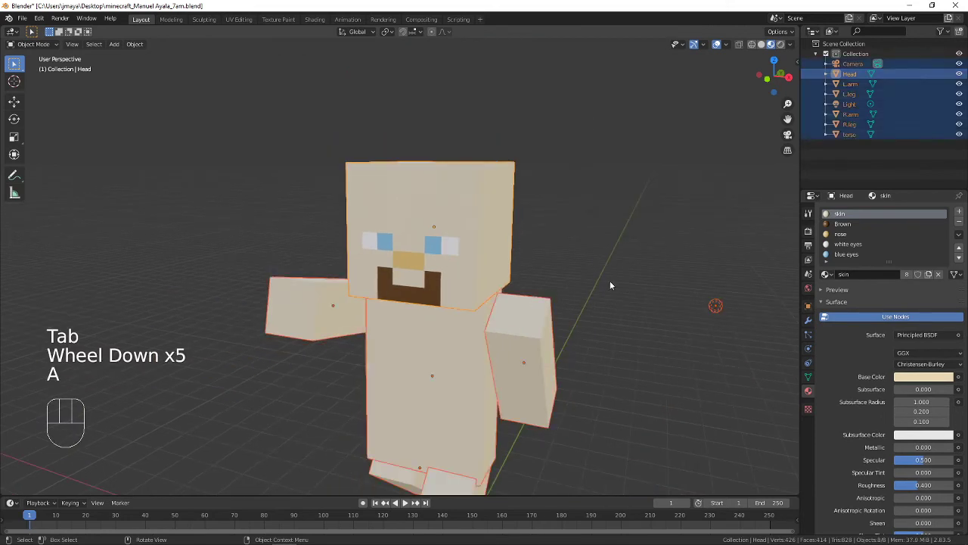
{"action": "key", "text": "a"}
{"action": "key", "text": "a"}
{"action": "middle_click_drag", "start_coordinate": [609, 285], "coordinate": [463, 248], "text": "shift"}
{"action": "scroll", "coordinate": [449, 250], "scroll_direction": "down", "scroll_amount": 1}
{"action": "scroll", "coordinate": [448, 251], "scroll_direction": "up", "scroll_amount": 3}
{"action": "left_click", "coordinate": [461, 110]}
- Following the reference, edit the head again and select the top three hair faces in the front's leftmost column
{"action": "key", "text": "alt+Tab"}
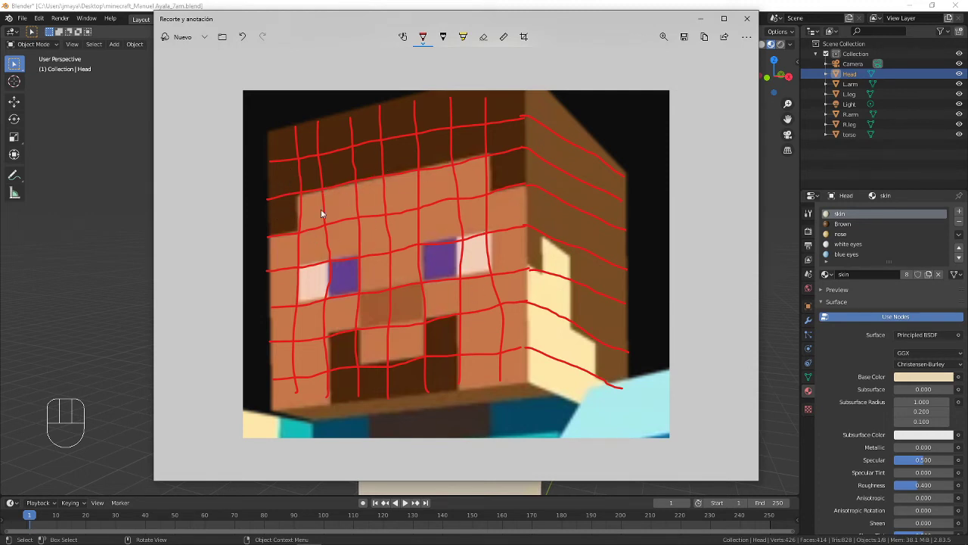
{"action": "key", "text": "alt+Tab"}
{"action": "key", "text": "Tab"}
{"action": "scroll", "coordinate": [351, 102], "scroll_direction": "up", "scroll_amount": 4}
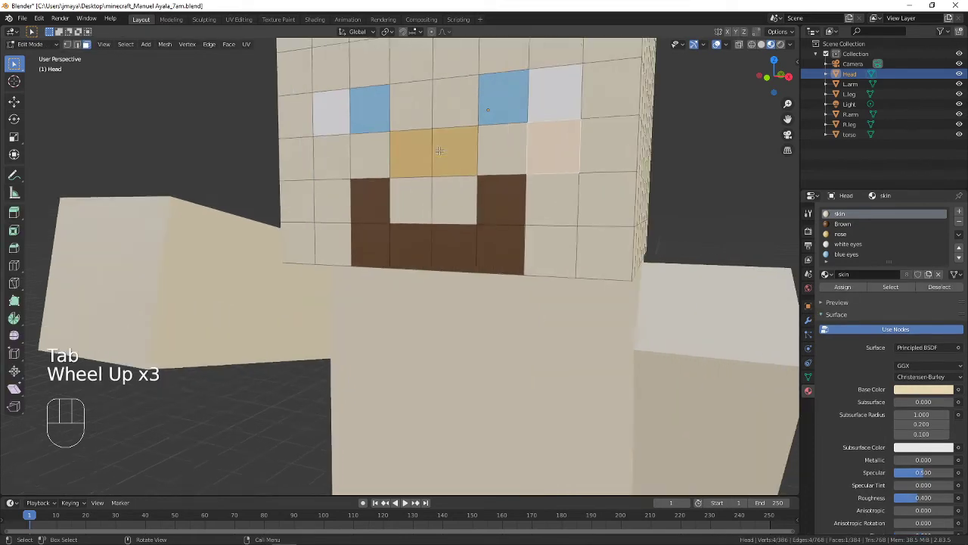
{"action": "middle_click_drag", "start_coordinate": [351, 106], "coordinate": [343, 222], "text": "shift"}
{"action": "left_click", "coordinate": [269, 88]}
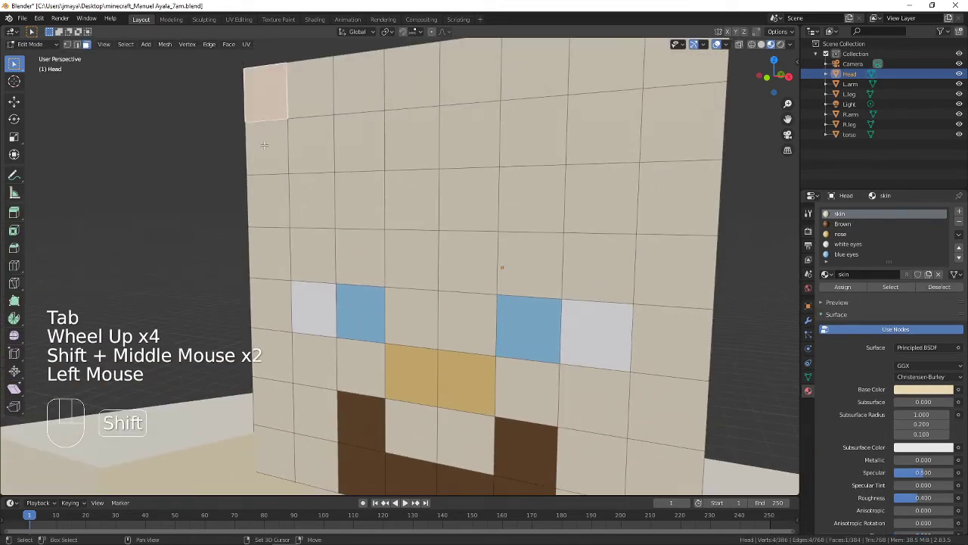
{"action": "left_click", "coordinate": [279, 155], "text": "shift"}
{"action": "left_click", "coordinate": [286, 161], "text": "shift"}
{"action": "left_click", "coordinate": [258, 205], "text": "shift"}
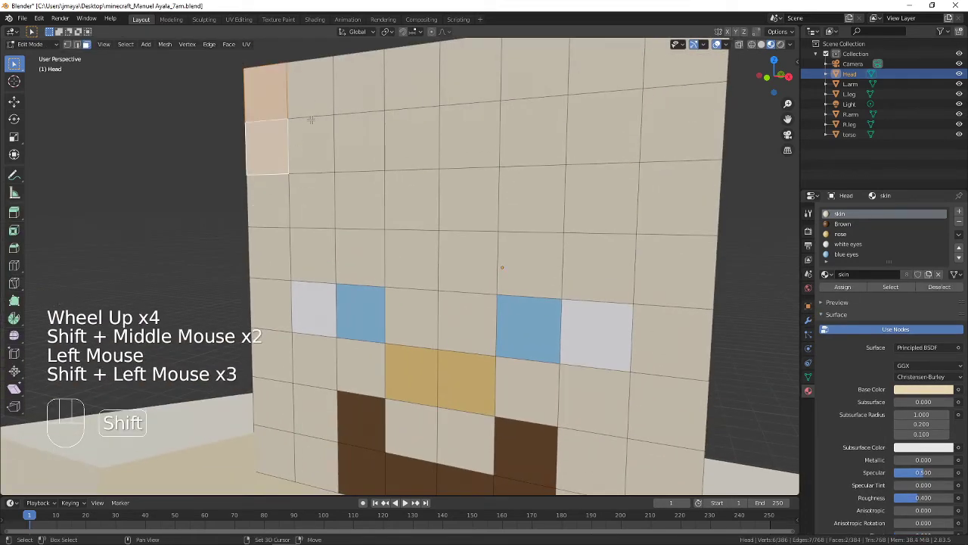
{"action": "left_click", "coordinate": [264, 196], "text": "shift"}
- Add the rest of the front's top row and the second face down in its rightmost column to the selection
{"action": "left_click", "coordinate": [310, 88], "text": "shift"}
{"action": "left_click", "coordinate": [312, 86], "text": "shift"}
{"action": "left_click", "coordinate": [360, 82], "text": "shift"}
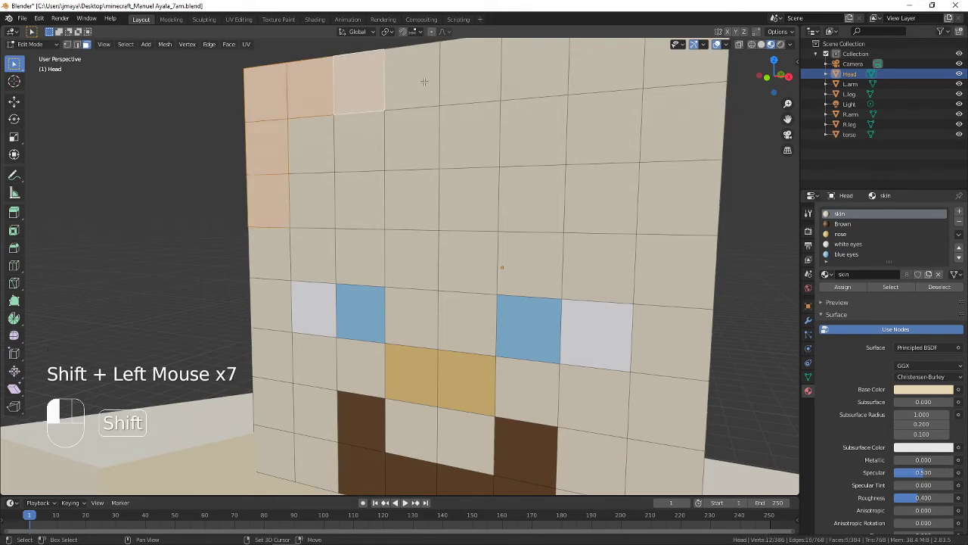
{"action": "left_click", "coordinate": [425, 82], "text": "shift"}
{"action": "left_click", "coordinate": [469, 74], "text": "shift"}
{"action": "left_click", "coordinate": [533, 70], "text": "shift"}
{"action": "left_click", "coordinate": [681, 64], "text": "shift"}
{"action": "left_click", "coordinate": [681, 121], "text": "shift"}
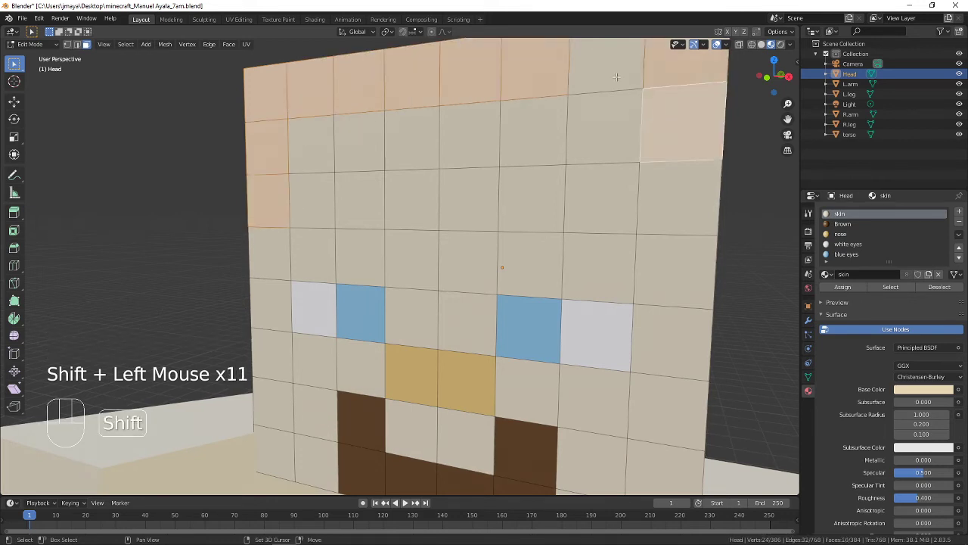
{"action": "left_click", "coordinate": [616, 77], "text": "shift"}
- Following the reference, add the remaining second-row front faces and the third face down in the rightmost column
{"action": "key", "text": "alt+Tab"}
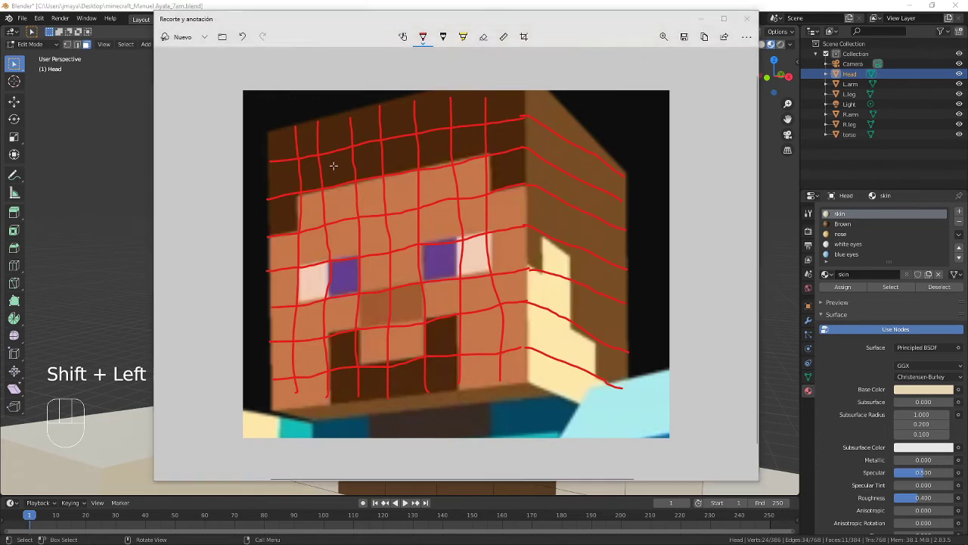
{"action": "key", "text": "alt+Tab"}
{"action": "left_click", "coordinate": [325, 144], "text": "shift"}
{"action": "left_click", "coordinate": [367, 142], "text": "shift"}
{"action": "left_click", "coordinate": [411, 135], "text": "shift"}
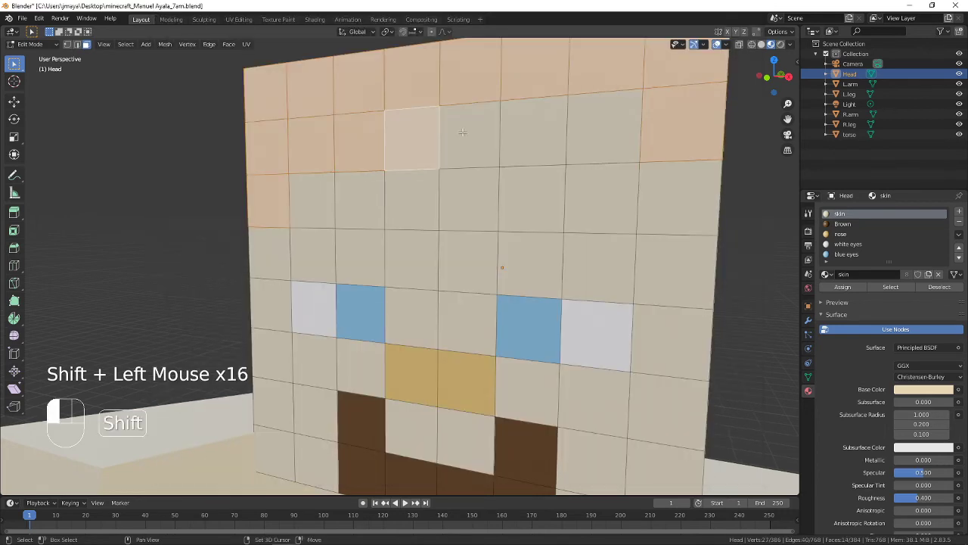
{"action": "left_click", "coordinate": [469, 133], "text": "shift"}
{"action": "left_click", "coordinate": [531, 129], "text": "shift"}
{"action": "left_click", "coordinate": [603, 125], "text": "shift"}
{"action": "key", "text": "alt+Tab"}
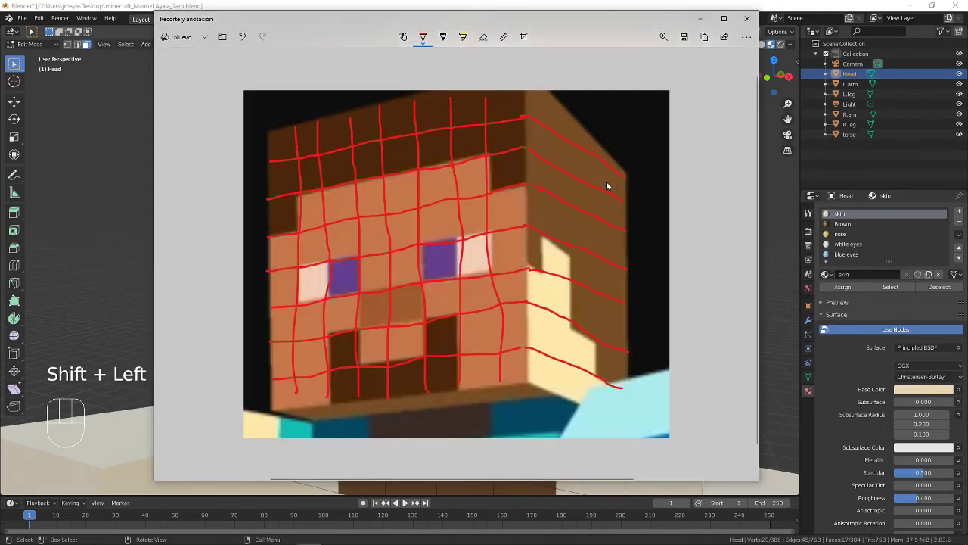
{"action": "key", "text": "alt+Tab"}
{"action": "left_click", "coordinate": [665, 137], "text": "shift"}
- Following the reference, add the third and fourth faces down in the head side's column nearest the face
{"action": "key", "text": "alt+Tab"}
{"action": "key", "text": "alt+Tab"}
{"action": "middle_click_drag", "start_coordinate": [536, 238], "coordinate": [533, 292], "text": "shift"}
{"action": "scroll", "coordinate": [533, 273], "scroll_direction": "down", "scroll_amount": 3}
{"action": "scroll", "coordinate": [533, 273], "scroll_direction": "up", "scroll_amount": 1}
{"action": "key", "text": "alt+Tab"}
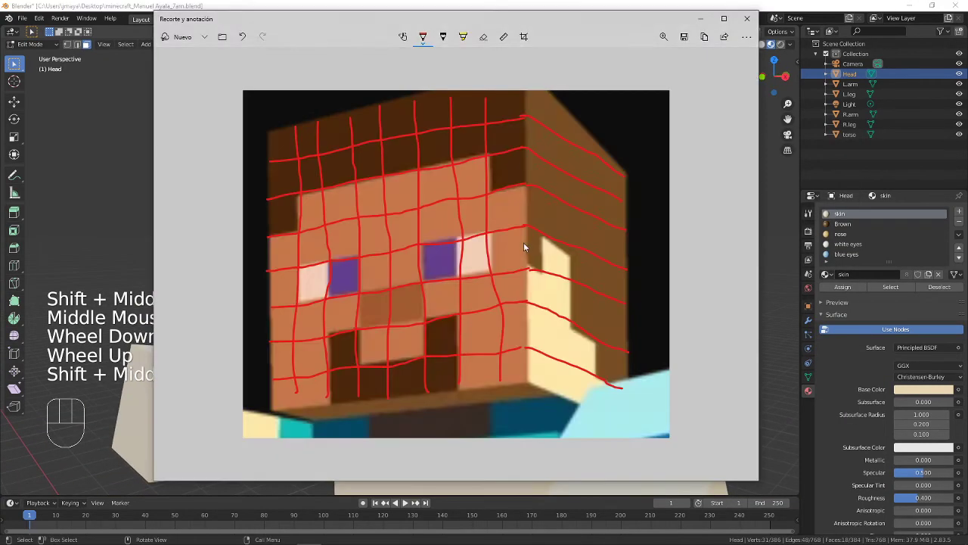
{"action": "key", "text": "alt+Tab"}
{"action": "left_click", "coordinate": [495, 221], "text": "shift"}
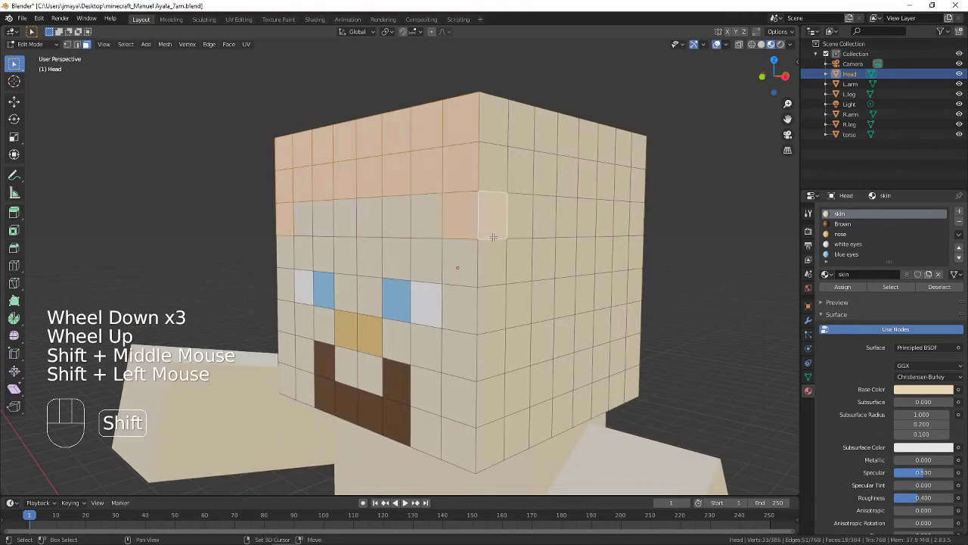
{"action": "left_click", "coordinate": [495, 258], "text": "shift"}
- Following the reference, add the remaining third-row faces of the head side to the selection, out to the back edge
{"action": "key", "text": "alt+Tab"}
{"action": "key", "text": "alt+Tab"}
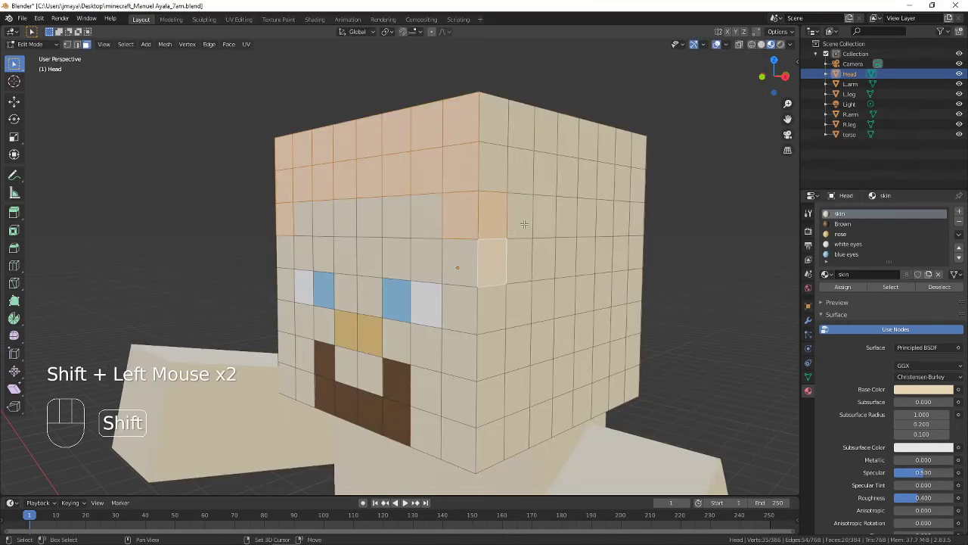
{"action": "left_click", "coordinate": [519, 216], "text": "shift"}
{"action": "left_click", "coordinate": [544, 217], "text": "shift"}
{"action": "left_click", "coordinate": [566, 218], "text": "shift"}
{"action": "left_click", "coordinate": [587, 217], "text": "shift"}
{"action": "key", "text": "alt+Tab"}
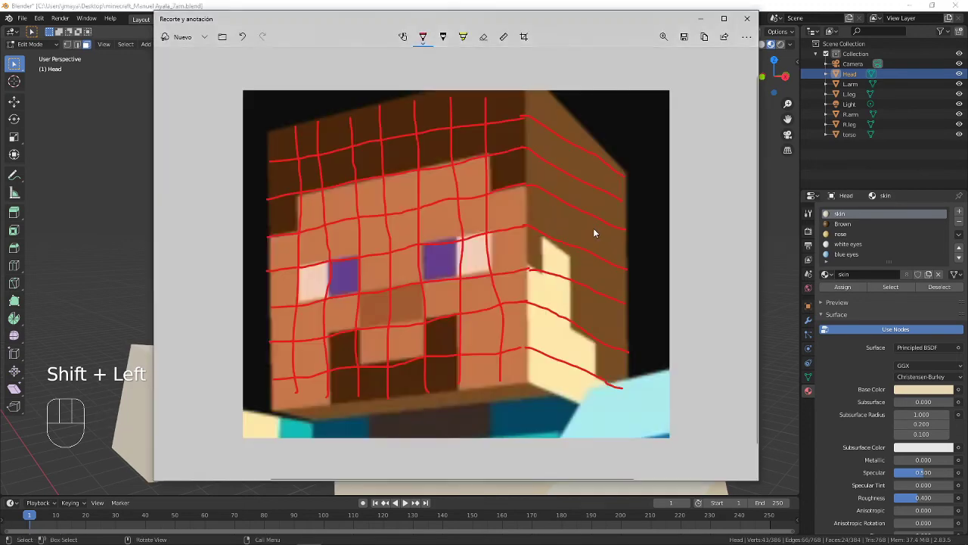
{"action": "key", "text": "alt+Tab"}
{"action": "left_click", "coordinate": [604, 218], "text": "shift"}
{"action": "left_click", "coordinate": [636, 220], "text": "shift"}
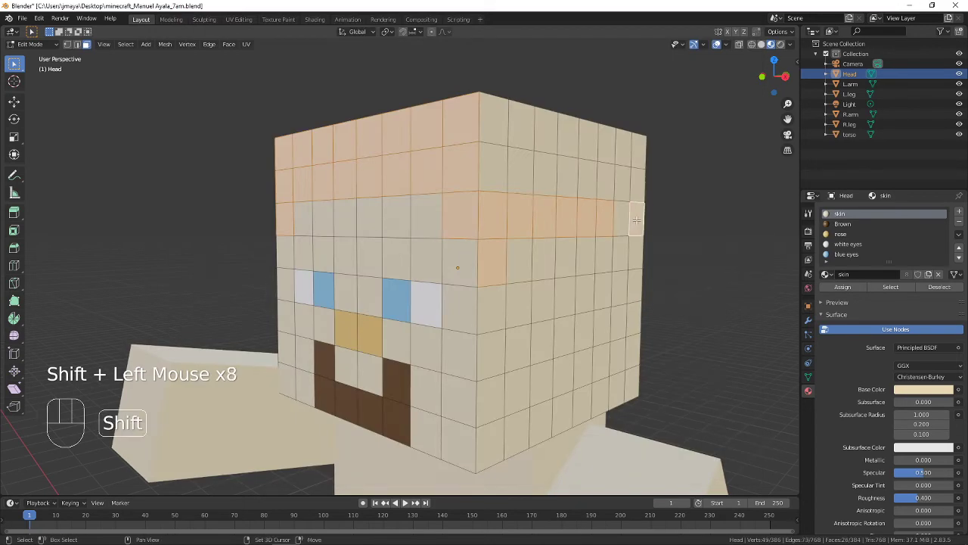
{"action": "left_click", "coordinate": [614, 218], "text": "shift"}
- Check the reference and add the head side's entire second row of faces to the selection
{"action": "key", "text": "alt+Tab"}
{"action": "key", "text": "alt+Tab"}
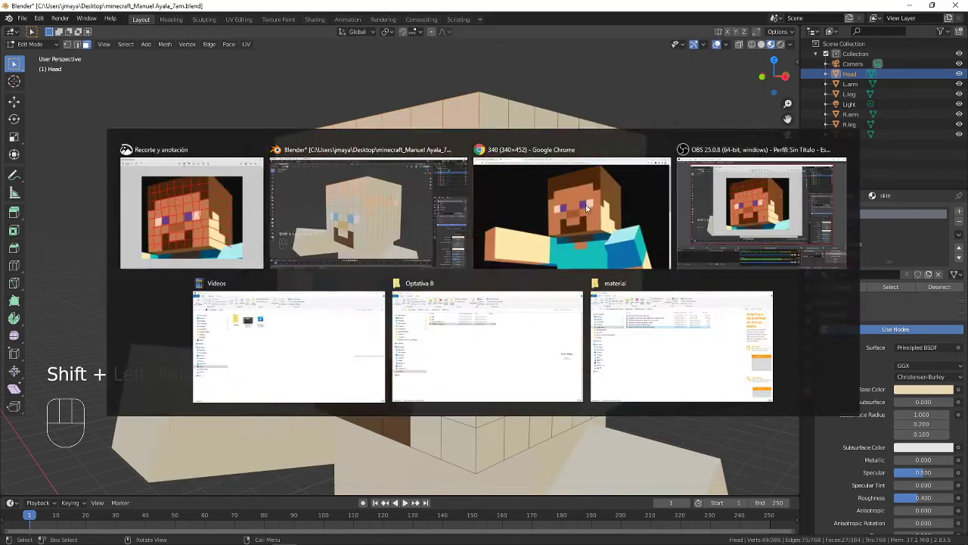
{"action": "left_click", "coordinate": [486, 180], "text": "shift"}
{"action": "left_click", "coordinate": [521, 171], "text": "shift"}
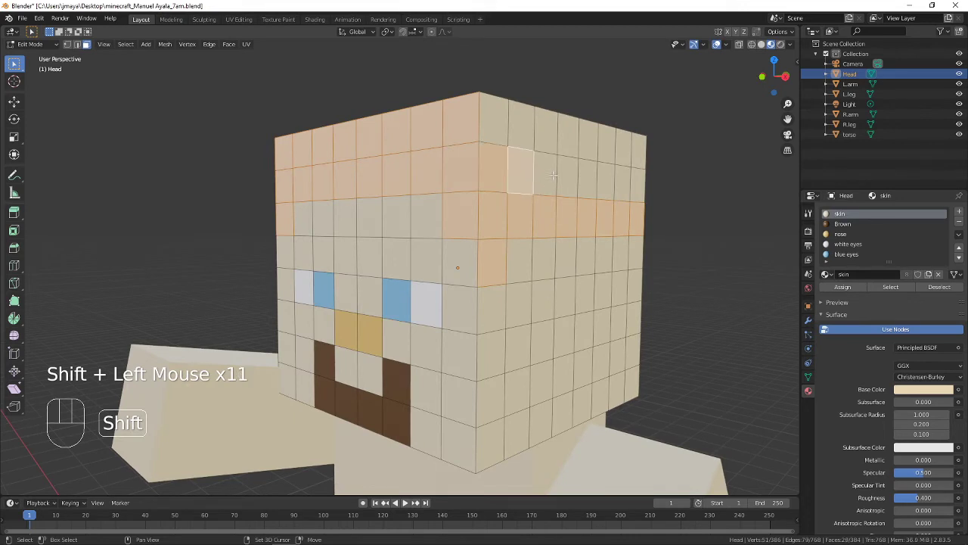
{"action": "left_click", "coordinate": [548, 173], "text": "shift"}
{"action": "left_click", "coordinate": [569, 176], "text": "shift"}
{"action": "left_click", "coordinate": [569, 176], "text": "shift"}
{"action": "left_click", "coordinate": [589, 177], "text": "shift"}
{"action": "left_click", "coordinate": [622, 179], "text": "shift"}
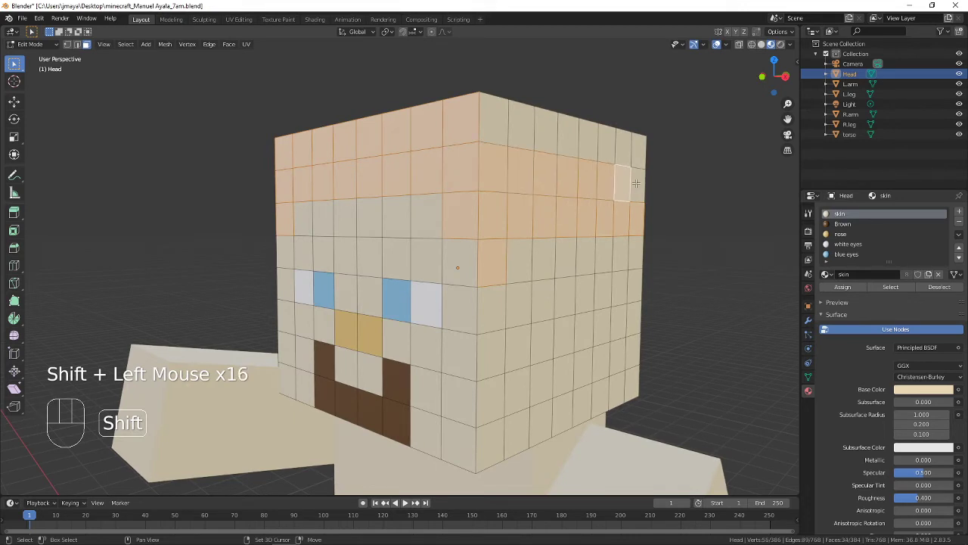
{"action": "left_click", "coordinate": [638, 176], "text": "shift"}
- Add all eight faces of the head side's top row to the selection
{"action": "left_click", "coordinate": [637, 148], "text": "shift"}
{"action": "left_click", "coordinate": [619, 144], "text": "shift"}
{"action": "left_click", "coordinate": [596, 139], "text": "shift"}
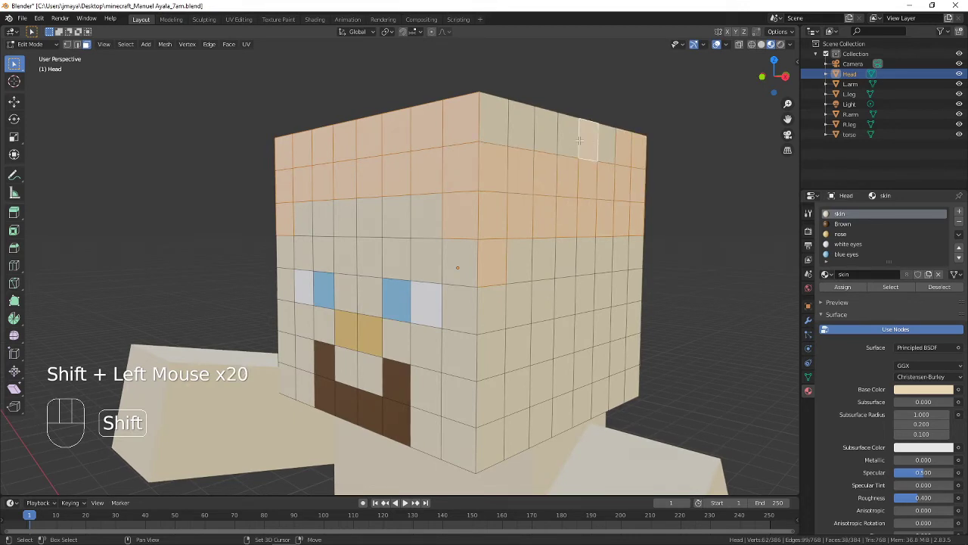
{"action": "left_click", "coordinate": [569, 136], "text": "shift"}
{"action": "left_click", "coordinate": [545, 137], "text": "shift"}
{"action": "left_click", "coordinate": [521, 130], "text": "shift"}
{"action": "left_click", "coordinate": [493, 121], "text": "shift"}
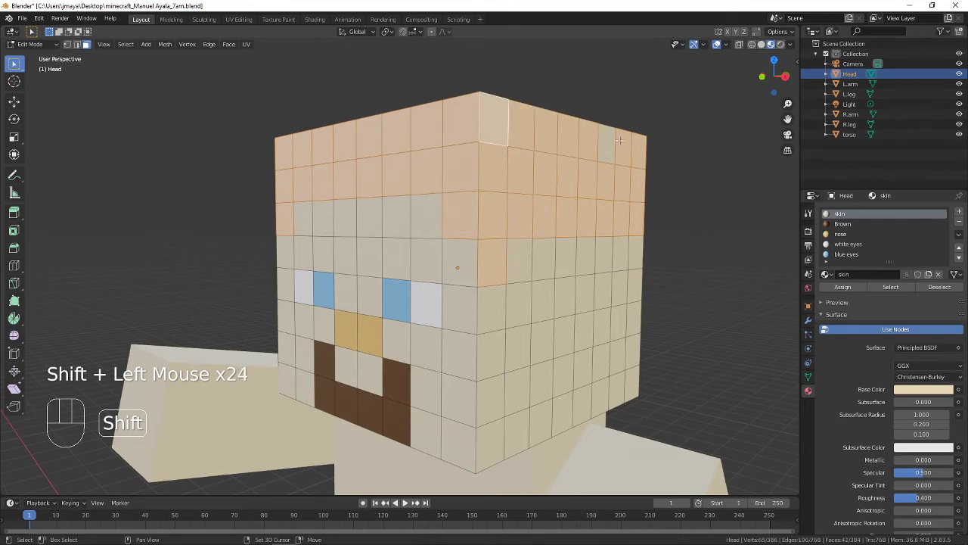
{"action": "left_click", "coordinate": [599, 146], "text": "shift"}
- Following the reference, add the fourth through seventh faces down in the head side's rearmost column
{"action": "key", "text": "alt+Tab"}
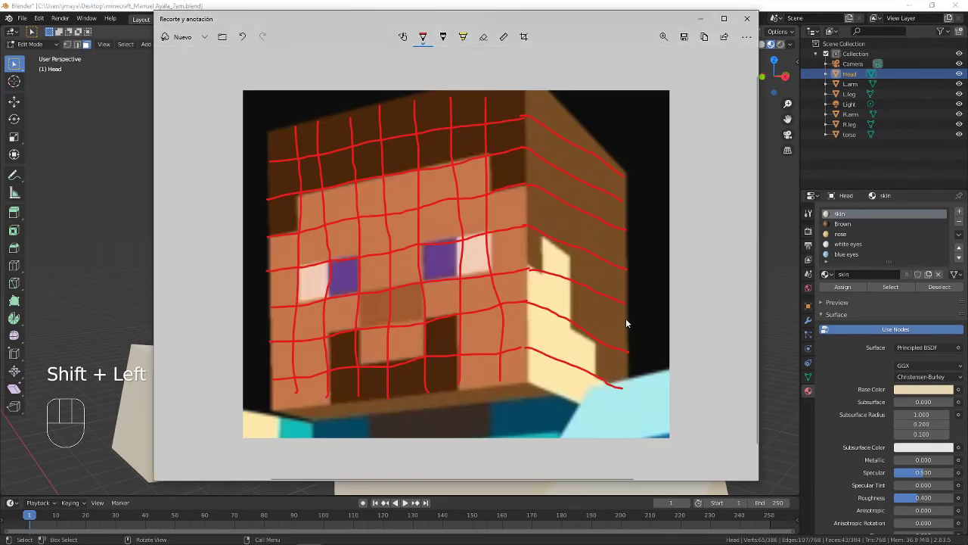
{"action": "key", "text": "alt+Tab"}
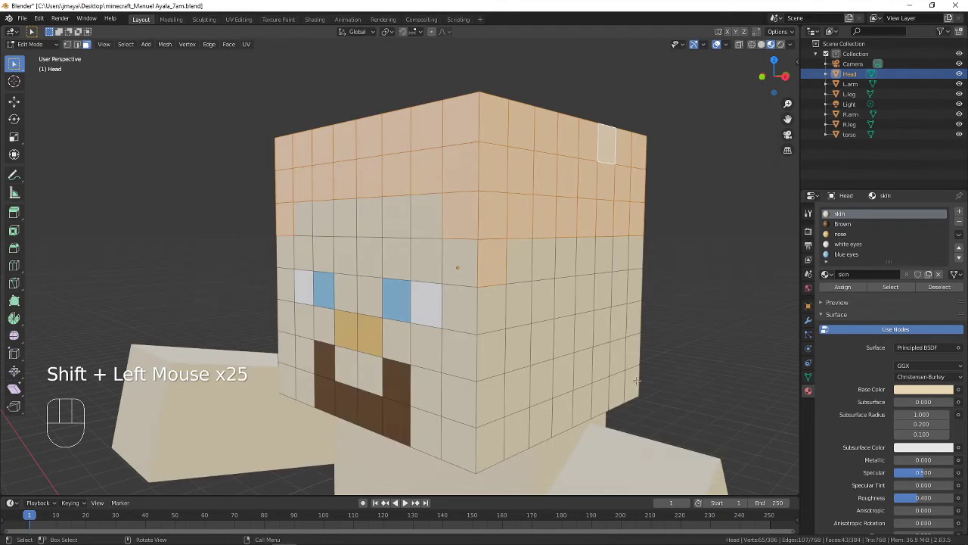
{"action": "left_click", "coordinate": [632, 350], "text": "shift"}
{"action": "left_click", "coordinate": [633, 319], "text": "shift"}
{"action": "left_click", "coordinate": [633, 288], "text": "shift"}
{"action": "left_click", "coordinate": [635, 253], "text": "shift"}
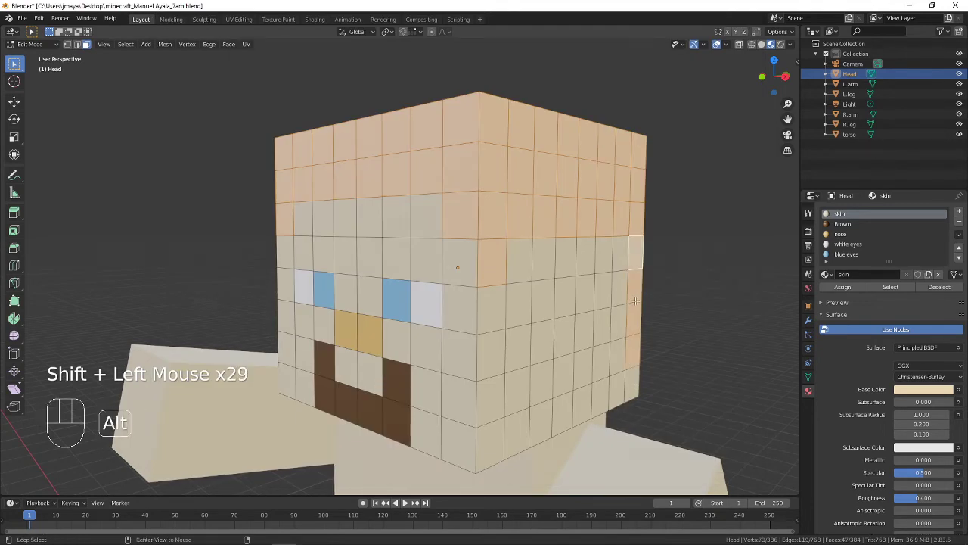
- Following the reference, add the two fourth-row side faces next to the rearmost column
{"action": "key", "text": "alt+Tab"}
{"action": "key", "text": "alt+Tab"}
{"action": "left_click", "coordinate": [620, 254], "text": "shift"}
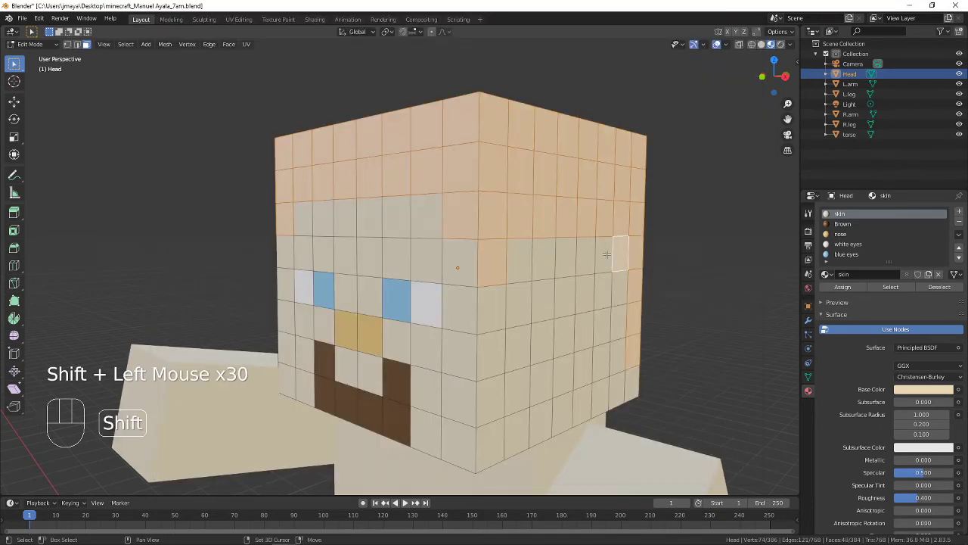
{"action": "left_click", "coordinate": [606, 257], "text": "shift"}
- Following the reference, add the fifth face down in the side column nearest the face and the remaining fourth-row side faces
{"action": "key", "text": "alt+Tab"}
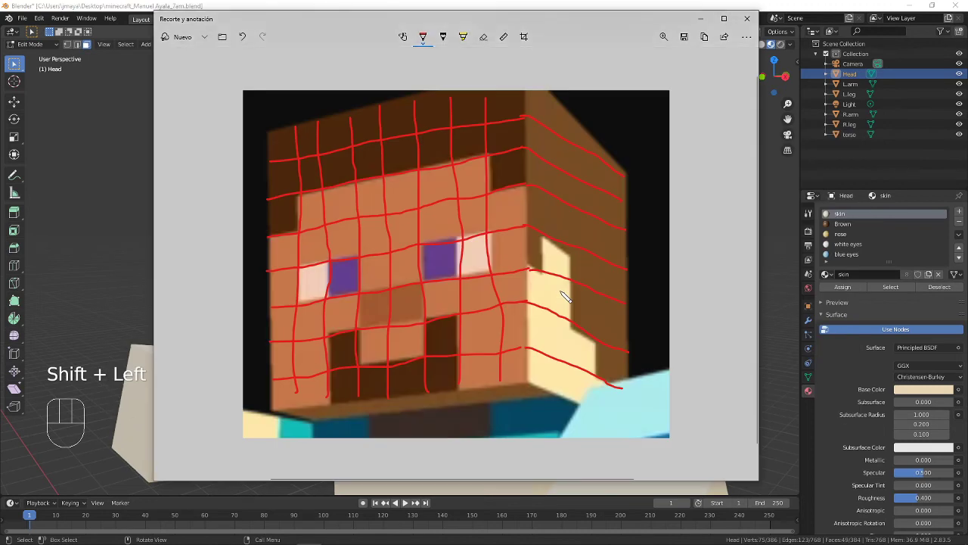
{"action": "key", "text": "alt+Tab"}
{"action": "key", "text": "alt+Tab"}
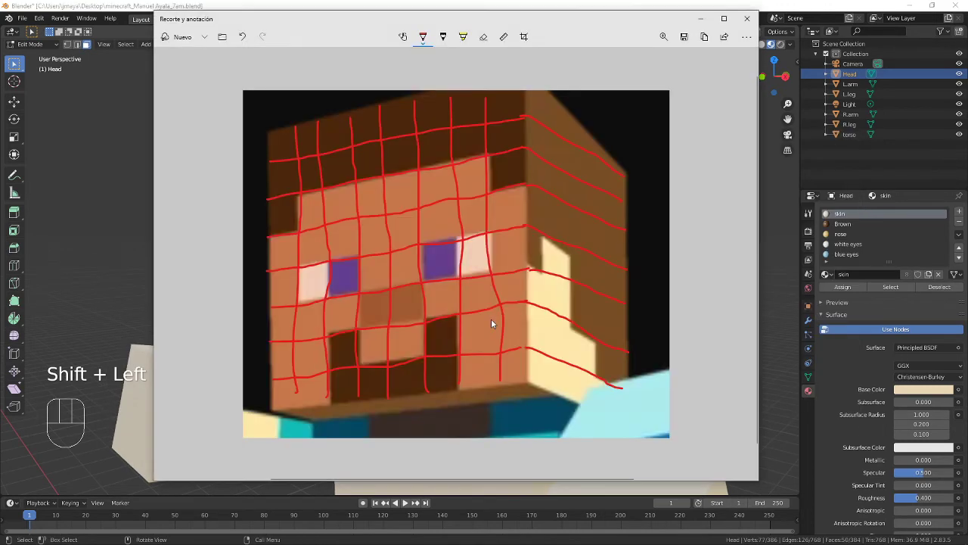
{"action": "key", "text": "alt+Tab"}
{"action": "left_click", "coordinate": [491, 319], "text": "shift"}
{"action": "left_click", "coordinate": [520, 261], "text": "shift"}
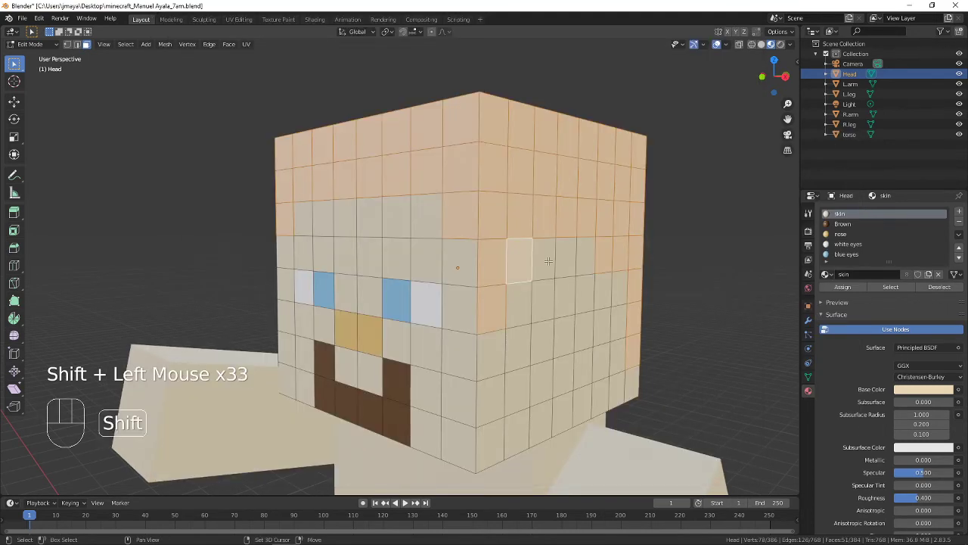
{"action": "left_click", "coordinate": [544, 259], "text": "shift"}
{"action": "key", "text": "alt+Tab"}
{"action": "key", "text": "alt+Tab"}
{"action": "left_click", "coordinate": [572, 258], "text": "shift"}
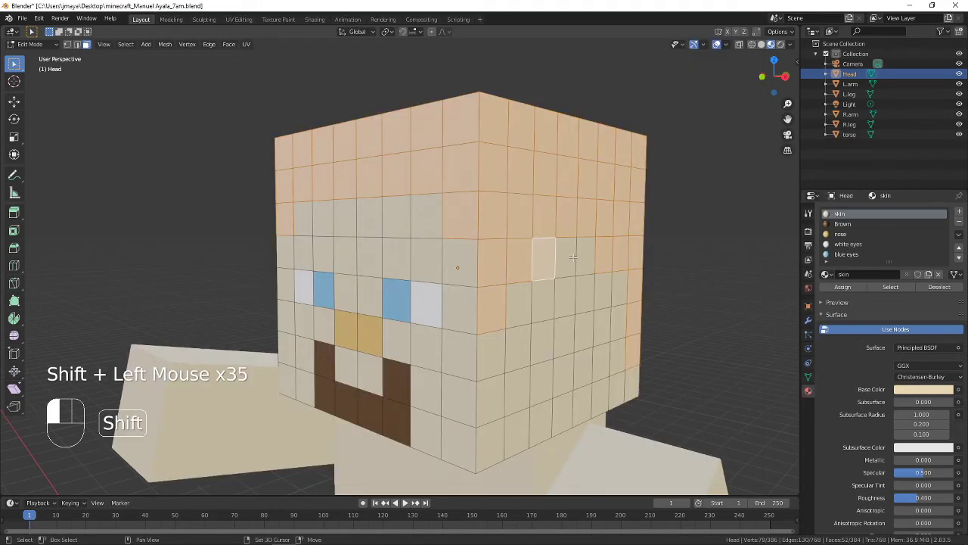
{"action": "left_click", "coordinate": [574, 258], "text": "shift"}
- Following the reference, add the head side's fifth-row faces in the fourth through seventh columns from the face
{"action": "left_click", "coordinate": [567, 298], "text": "shift"}
{"action": "left_click", "coordinate": [584, 295], "text": "shift"}
{"action": "key", "text": "alt+Tab"}
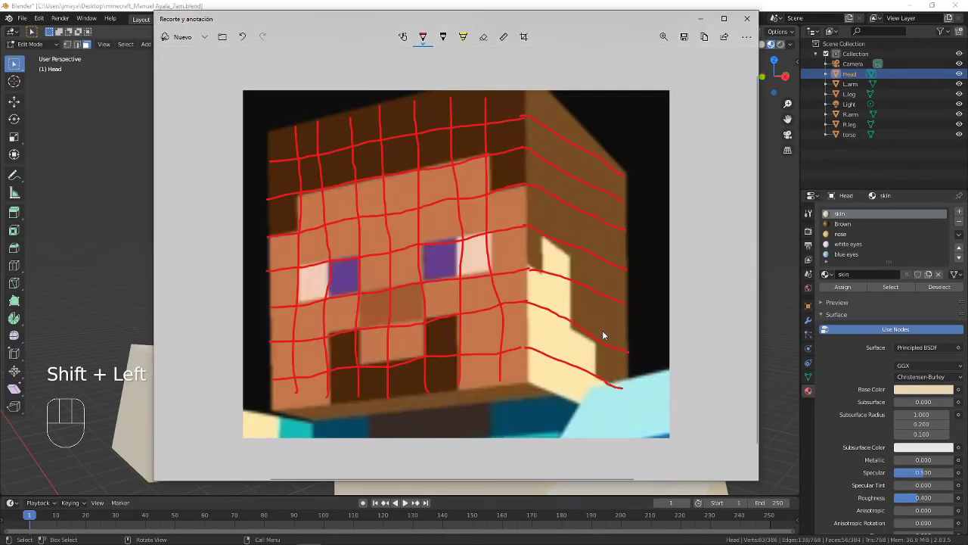
{"action": "key", "text": "alt+Tab"}
{"action": "left_click", "coordinate": [598, 292], "text": "shift"}
{"action": "left_click", "coordinate": [619, 289], "text": "shift"}
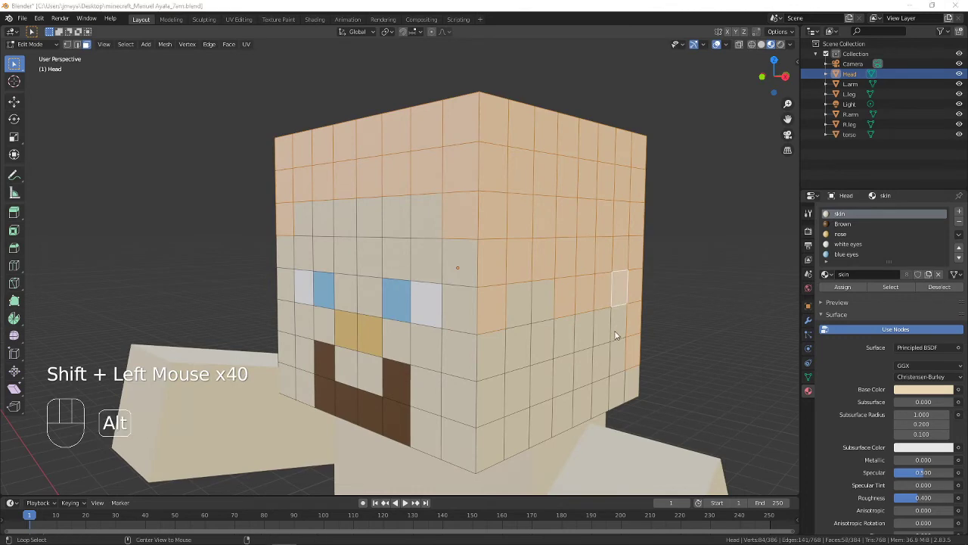
- Following the reference, add the sixth-row side faces in columns four through seven from the face and the seventh-row face in column seven
{"action": "key", "text": "alt+Tab"}
{"action": "key", "text": "alt+Tab"}
{"action": "left_click", "coordinate": [619, 360], "text": "shift"}
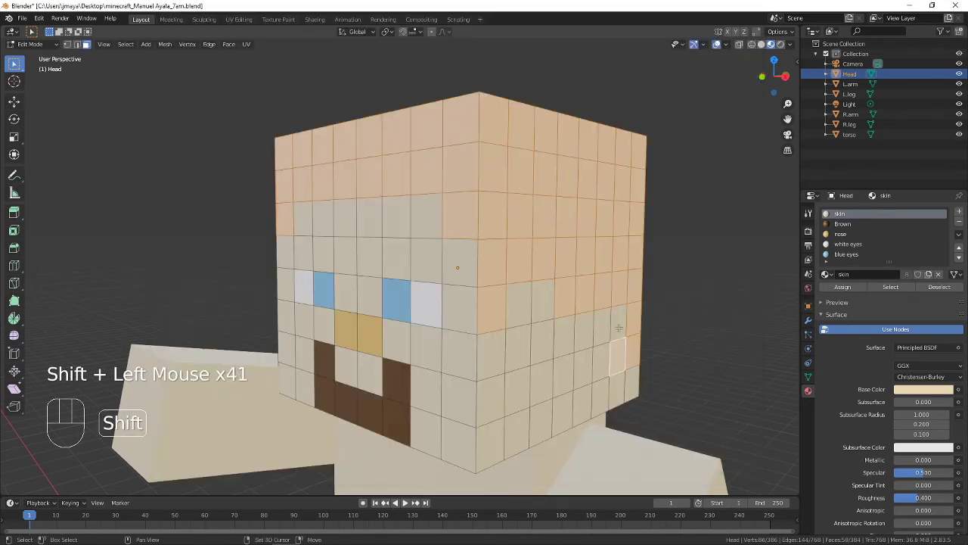
{"action": "left_click", "coordinate": [619, 327], "text": "shift"}
{"action": "key", "text": "alt+Tab"}
{"action": "key", "text": "alt+Tab"}
{"action": "left_click", "coordinate": [598, 326], "text": "shift"}
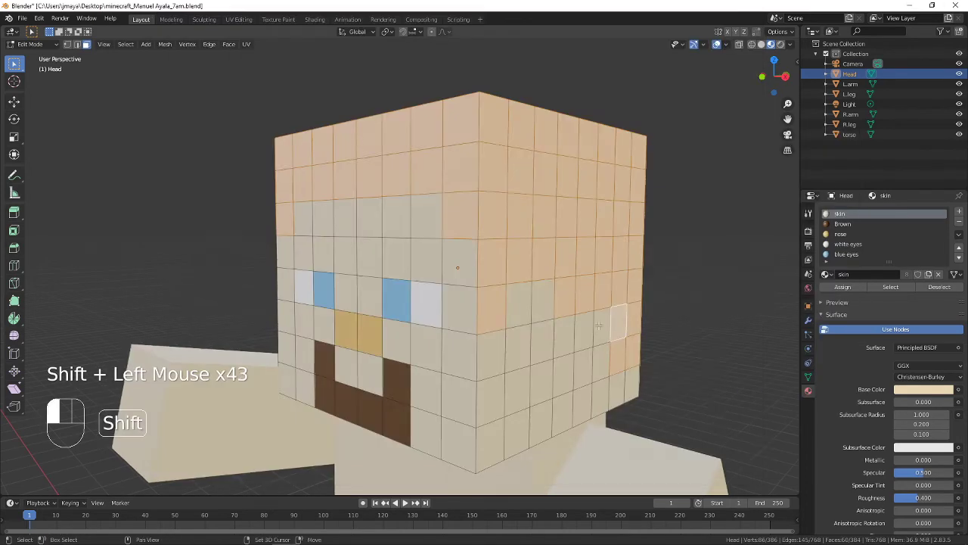
{"action": "left_click", "coordinate": [598, 326], "text": "shift"}
{"action": "left_click", "coordinate": [582, 328], "text": "shift"}
{"action": "key", "text": "alt+Tab"}
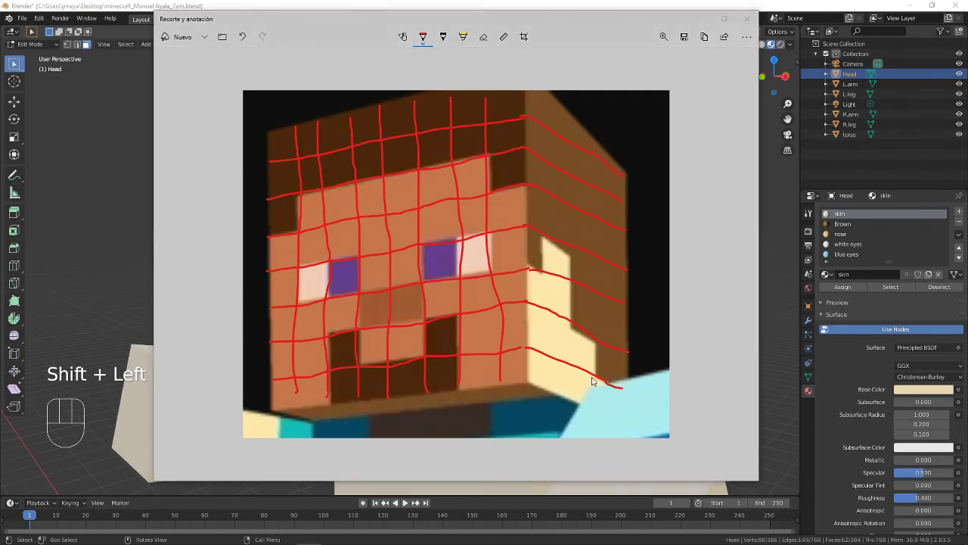
{"action": "key", "text": "alt+Tab"}
{"action": "left_click", "coordinate": [564, 335], "text": "shift"}
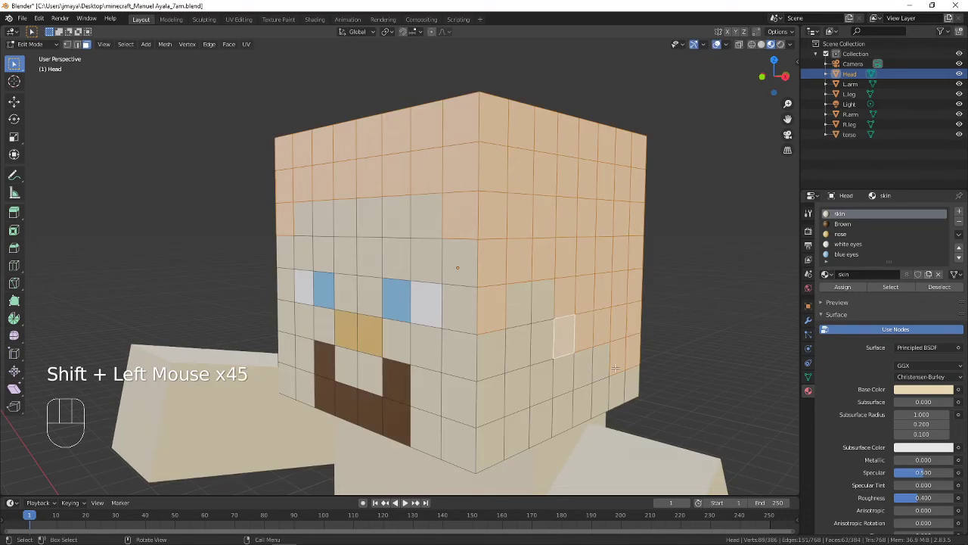
- Check the selection against the reference and assign the Brown material to the selected hair faces
{"action": "key", "text": "alt+Tab"}
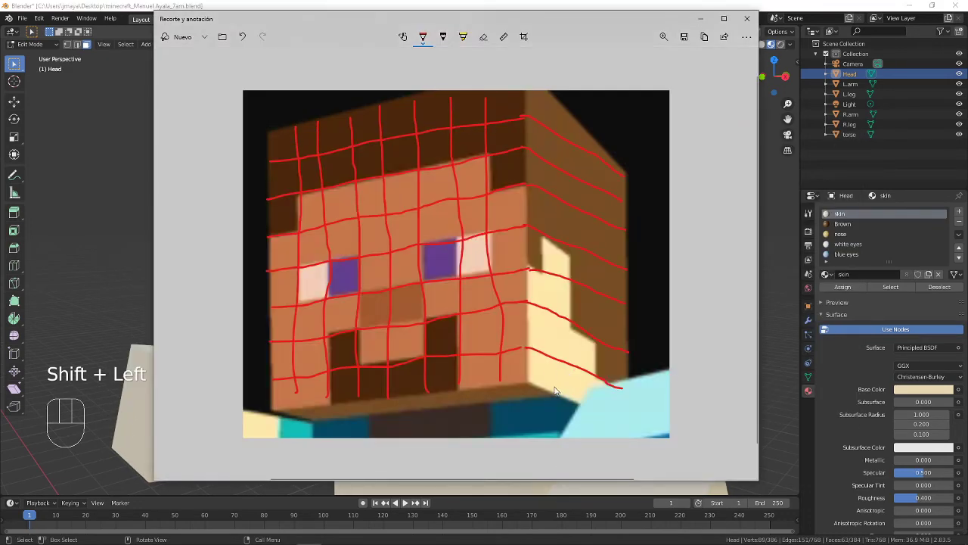
{"action": "key", "text": "alt+Tab"}
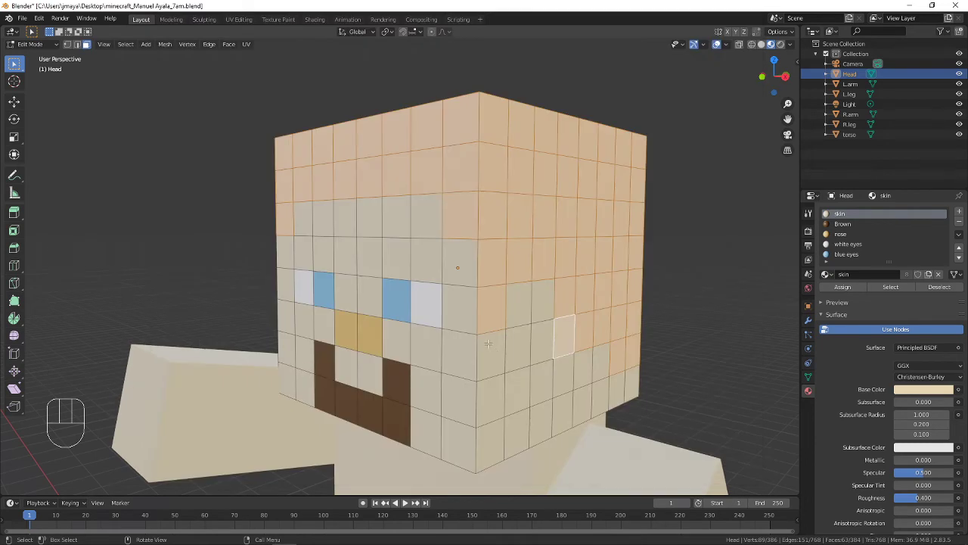
{"action": "scroll", "coordinate": [484, 348], "scroll_direction": "down", "scroll_amount": 2}
{"action": "middle_click_drag", "start_coordinate": [484, 348], "coordinate": [503, 281], "text": "shift"}
{"action": "left_click", "coordinate": [843, 224]}
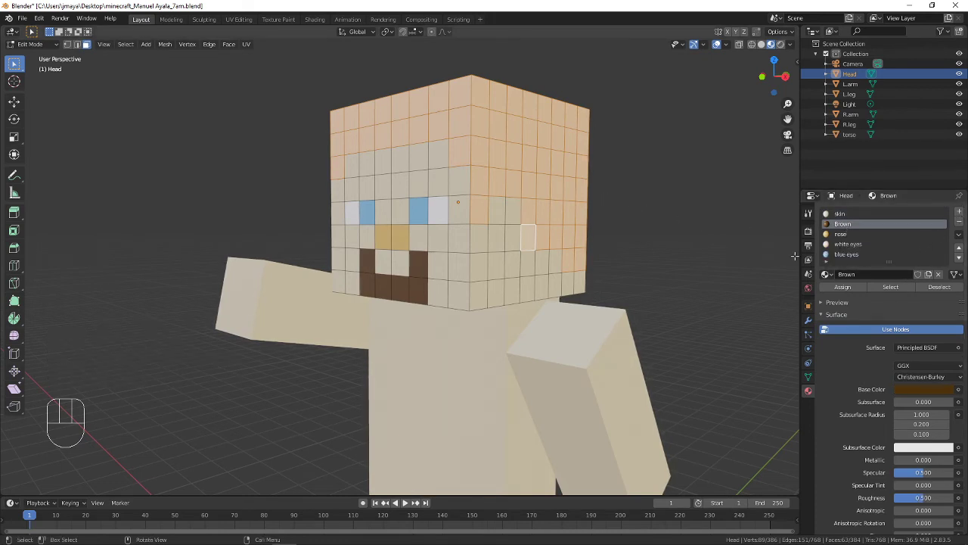
{"action": "left_click", "coordinate": [842, 235]}
{"action": "left_click", "coordinate": [839, 224]}
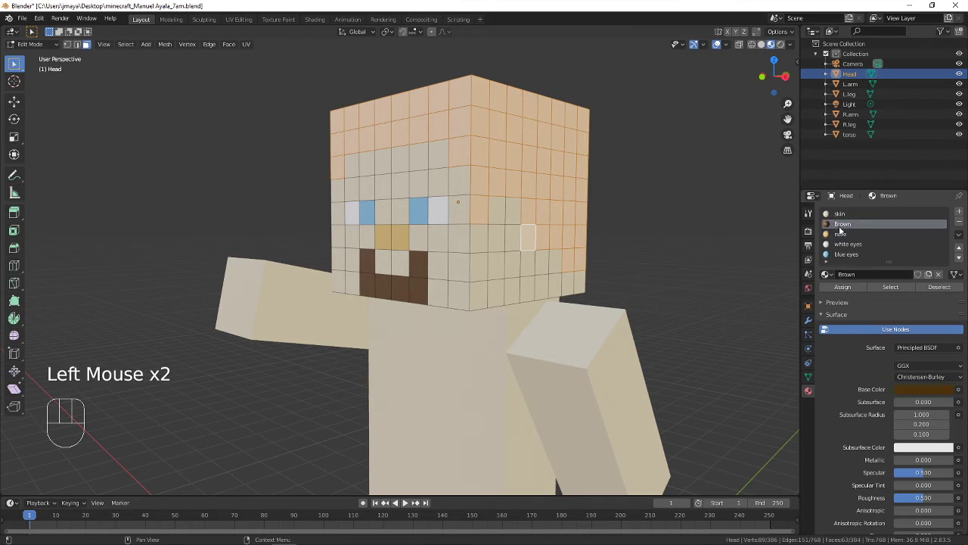
{"action": "left_click", "coordinate": [843, 287]}
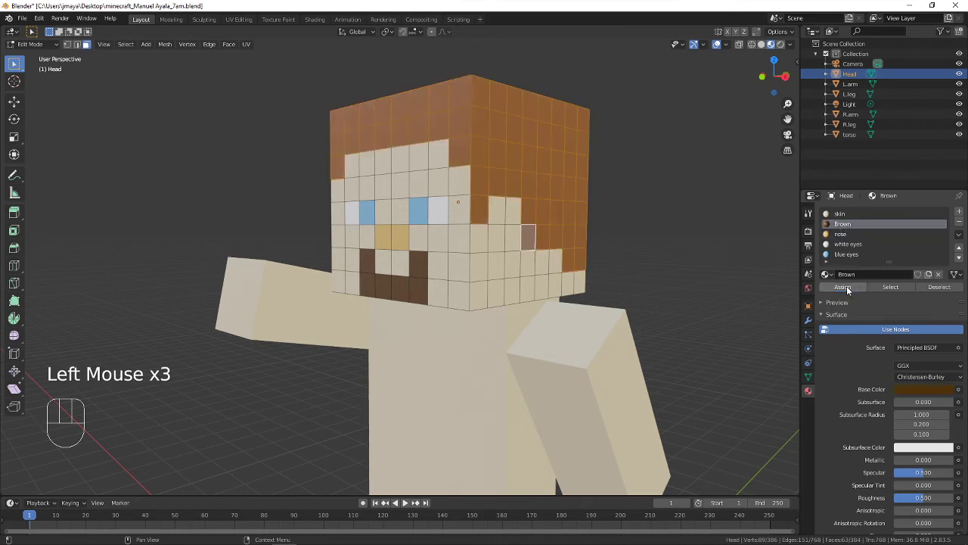
- Return the head to Object Mode and inspect its opposite side and front
{"action": "key", "text": "Tab"}
{"action": "middle_click_drag", "start_coordinate": [466, 242], "coordinate": [600, 251]}
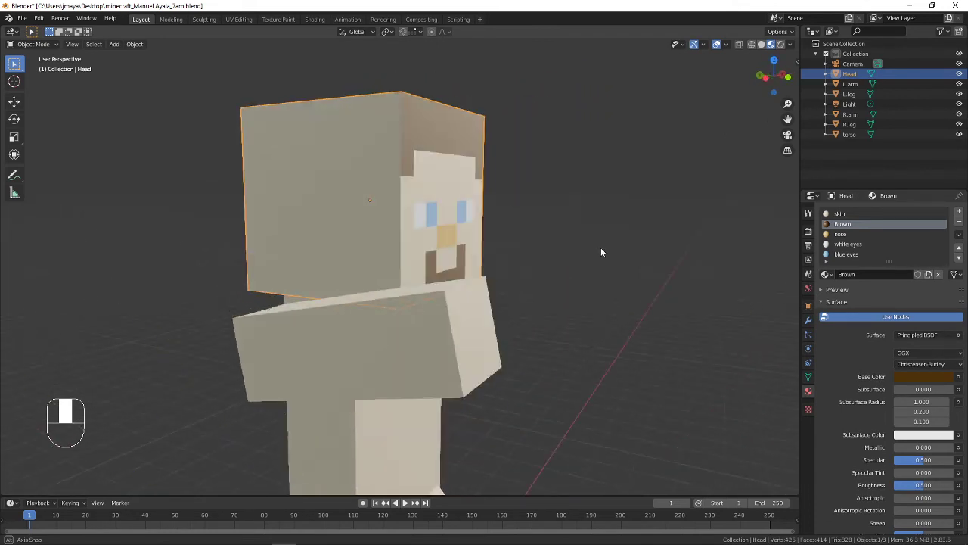
{"action": "middle_click_drag", "start_coordinate": [302, 159], "coordinate": [477, 222]}
{"action": "middle_click_drag", "start_coordinate": [476, 222], "coordinate": [544, 211], "text": "shift"}
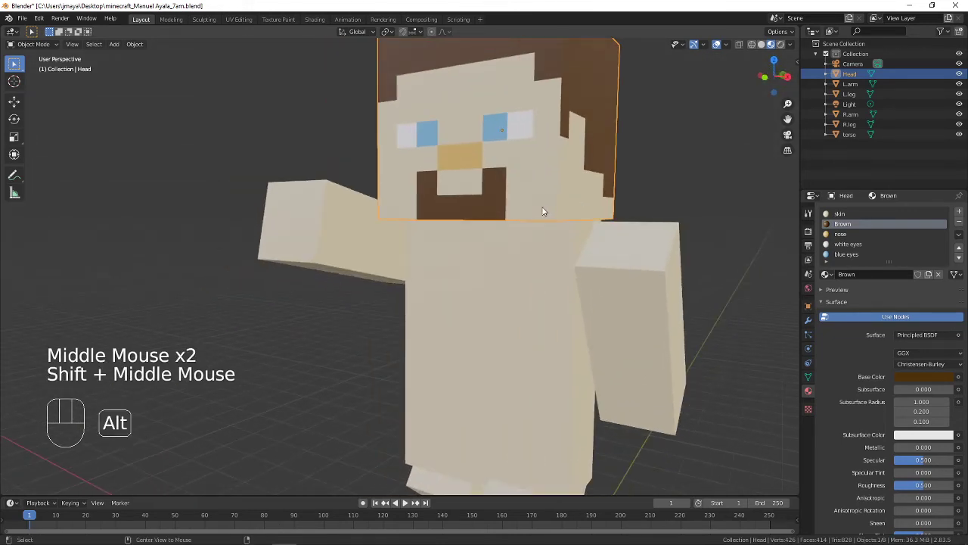
- Switch to the Steve image in Chrome and examine the colors of the full figure
{"action": "key", "text": "alt+Tab"}
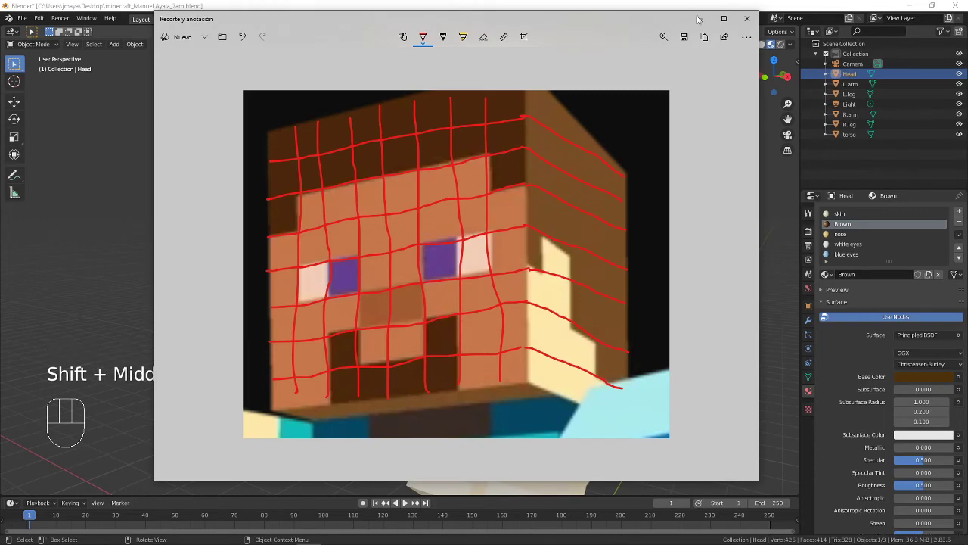
{"action": "key", "text": "alt+Tab"}
{"action": "key", "text": "alt+Tab"}
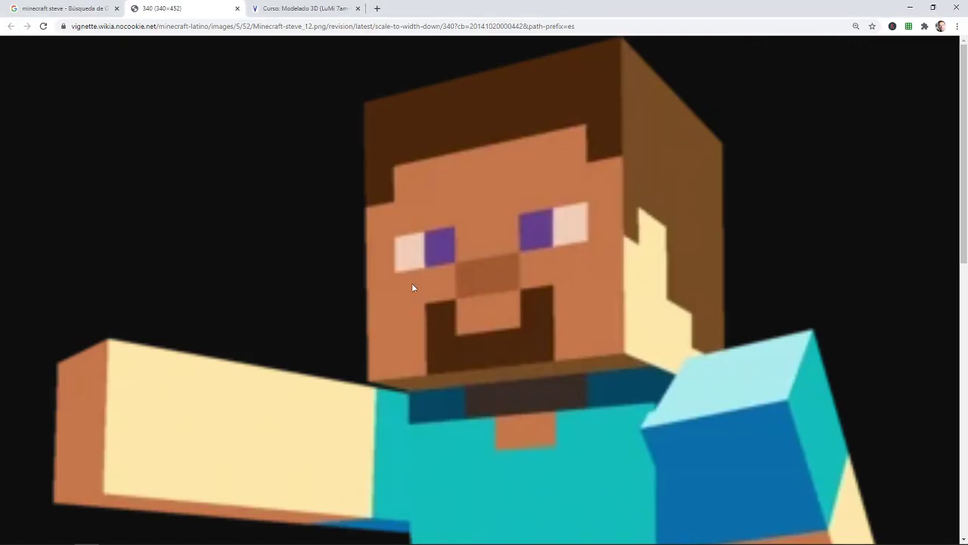
{"action": "scroll", "coordinate": [498, 329], "scroll_direction": "down", "scroll_amount": 3}
{"action": "scroll", "coordinate": [498, 329], "scroll_direction": "up", "scroll_amount": 3}
{"action": "scroll", "coordinate": [569, 308], "scroll_direction": "down", "scroll_amount": 3, "text": "ctrl"}
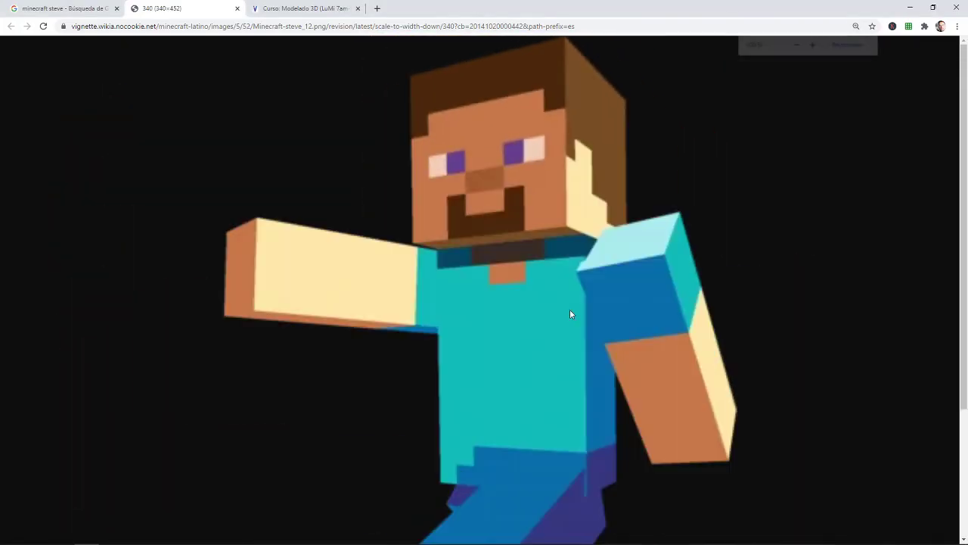
{"action": "scroll", "coordinate": [570, 309], "scroll_direction": "down", "scroll_amount": 2, "text": "ctrl"}
{"action": "scroll", "coordinate": [570, 308], "scroll_direction": "up", "scroll_amount": 1, "text": "ctrl"}
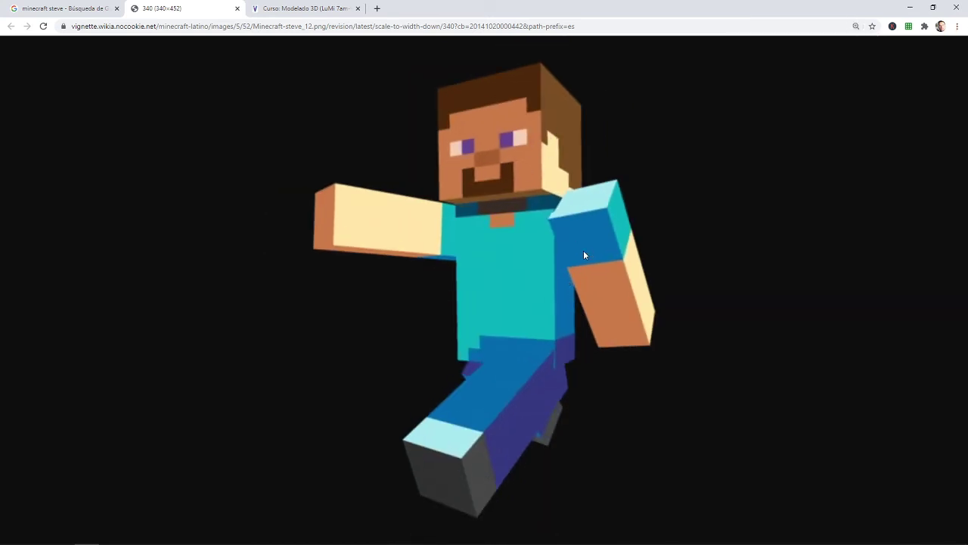
- Switch to the snipping tool and close the annotated head reference
{"action": "key", "text": "alt+Tab"}
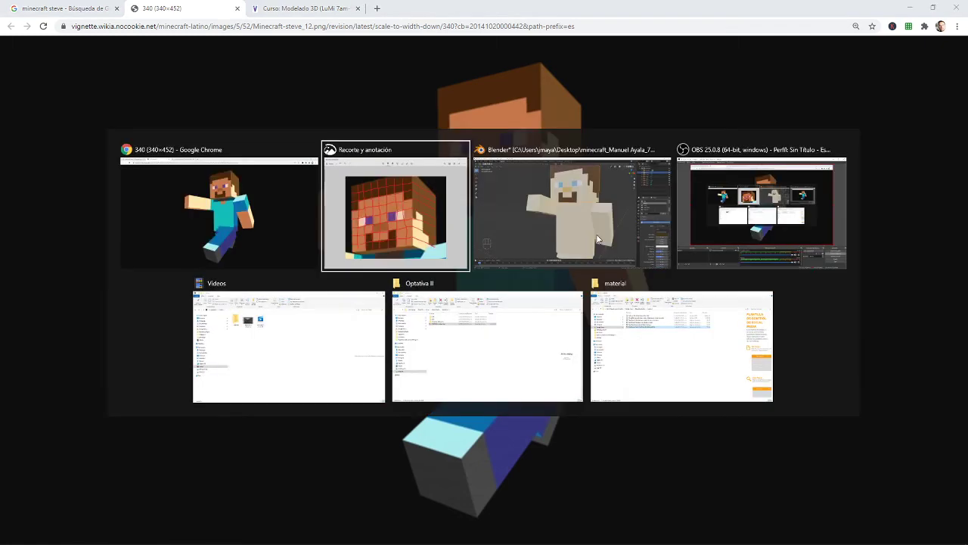
{"action": "left_click", "coordinate": [746, 18]}
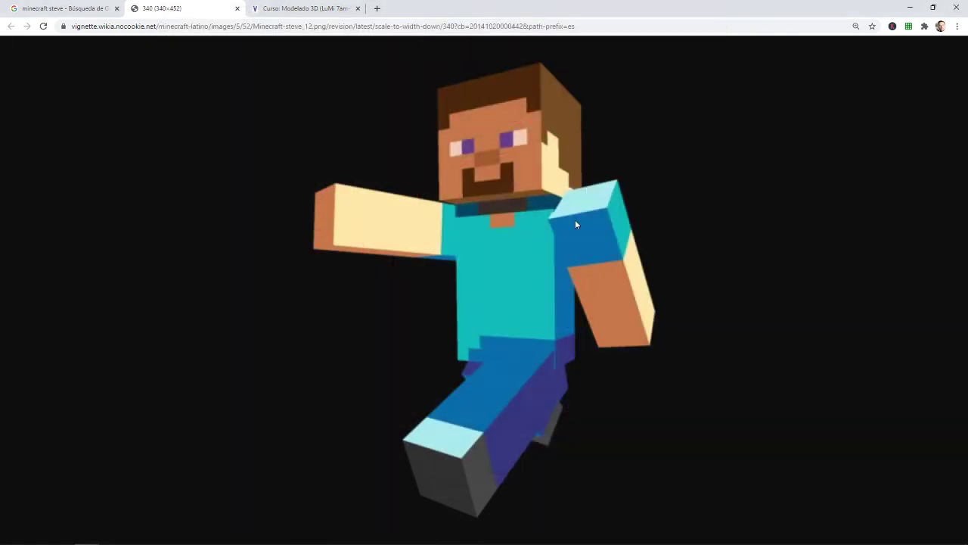
- Switch back to Blender and compare the torso, both arms and both legs with the Steve reference image
{"action": "key", "text": "alt+Tab"}
{"action": "left_click", "coordinate": [569, 236]}
{"action": "middle_click_drag", "start_coordinate": [523, 280], "coordinate": [471, 294], "text": "shift"}
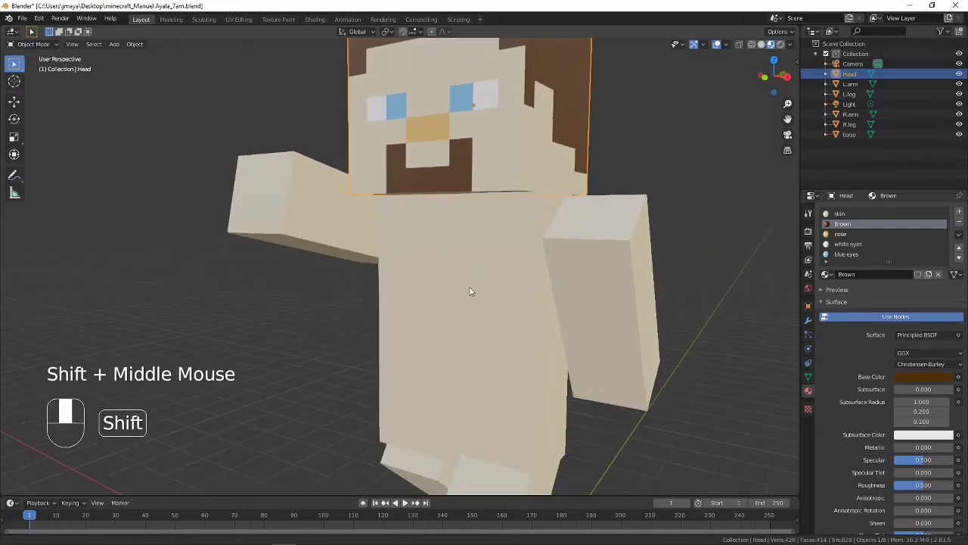
{"action": "left_click", "coordinate": [467, 315]}
{"action": "left_click", "coordinate": [583, 305]}
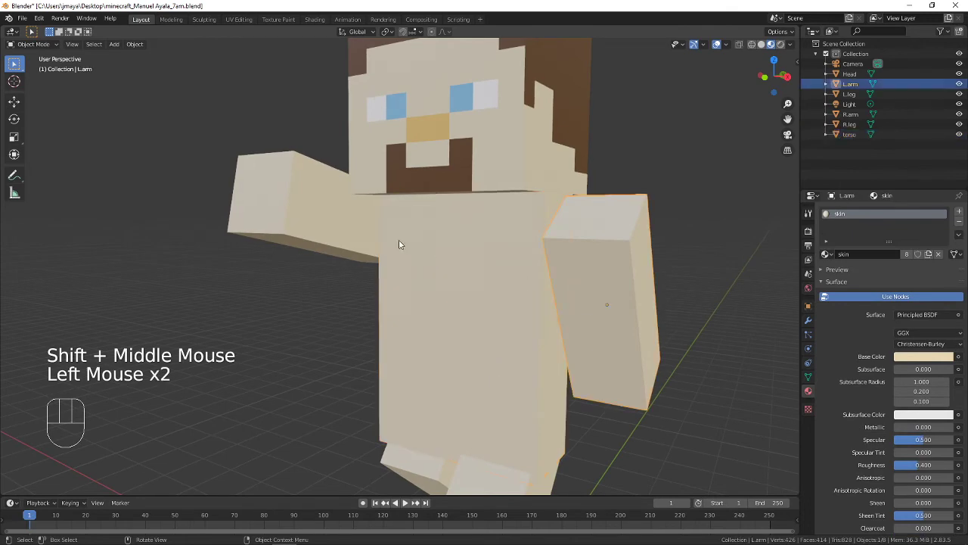
{"action": "left_click", "coordinate": [362, 226]}
{"action": "scroll", "coordinate": [428, 303], "scroll_direction": "down", "scroll_amount": 2}
{"action": "middle_click_drag", "start_coordinate": [475, 340], "coordinate": [508, 217], "text": "shift"}
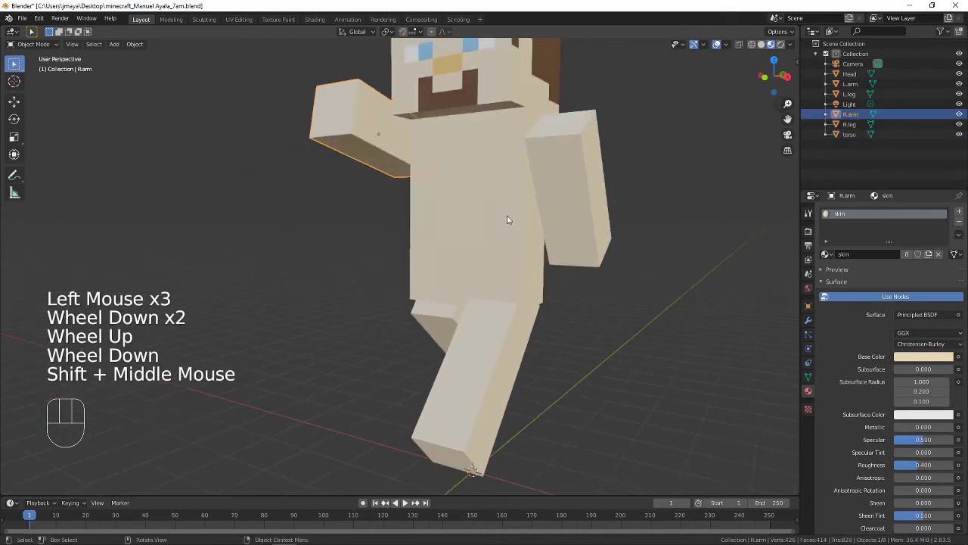
{"action": "key", "text": "alt+Tab"}
{"action": "key", "text": "alt+Tab"}
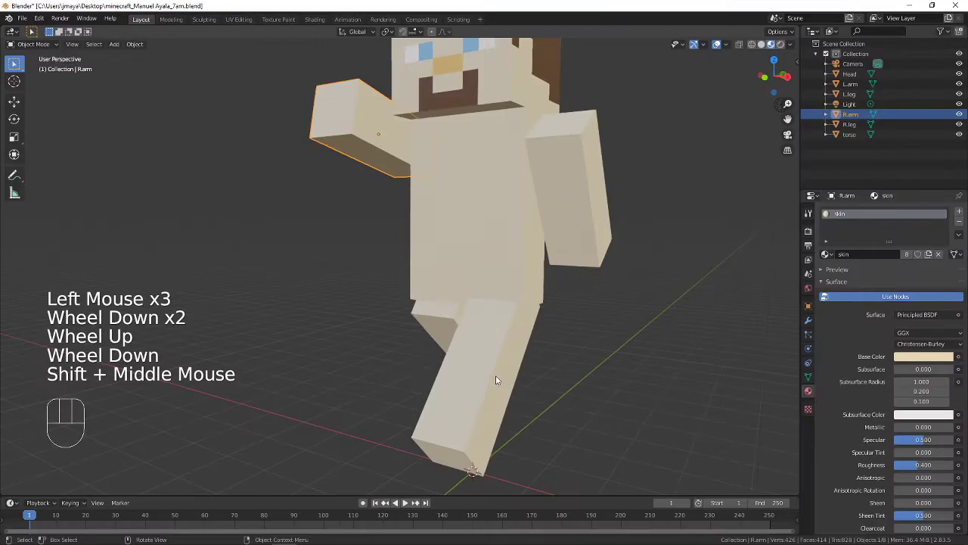
{"action": "left_click", "coordinate": [439, 325]}
{"action": "left_click", "coordinate": [492, 354], "text": "shift"}
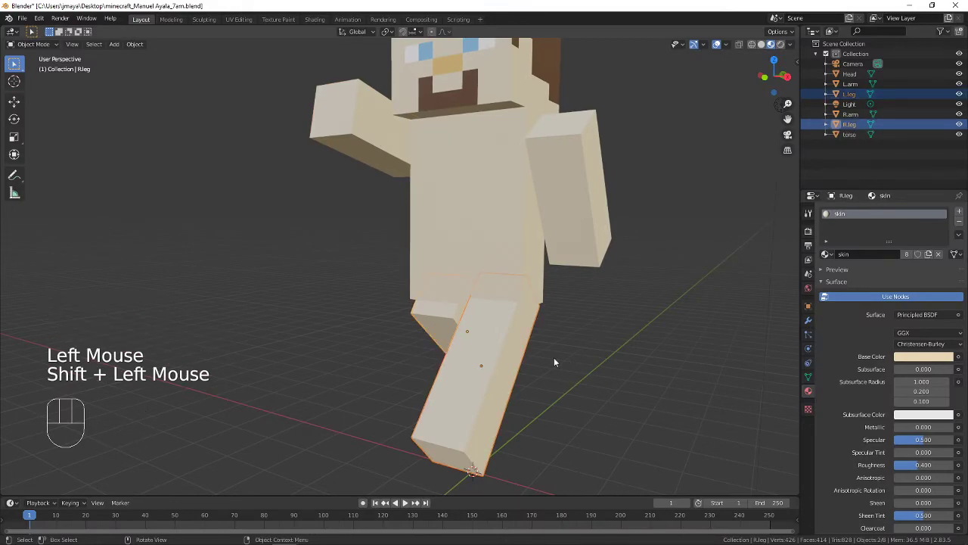
{"action": "key", "text": "alt+Tab"}
{"action": "key", "text": "alt+Tab"}
- Add a second material named jeans to the left leg and keep all its faces selected in Edit Mode
{"action": "left_click", "coordinate": [499, 365]}
{"action": "left_click", "coordinate": [594, 384]}
{"action": "left_click", "coordinate": [502, 363]}
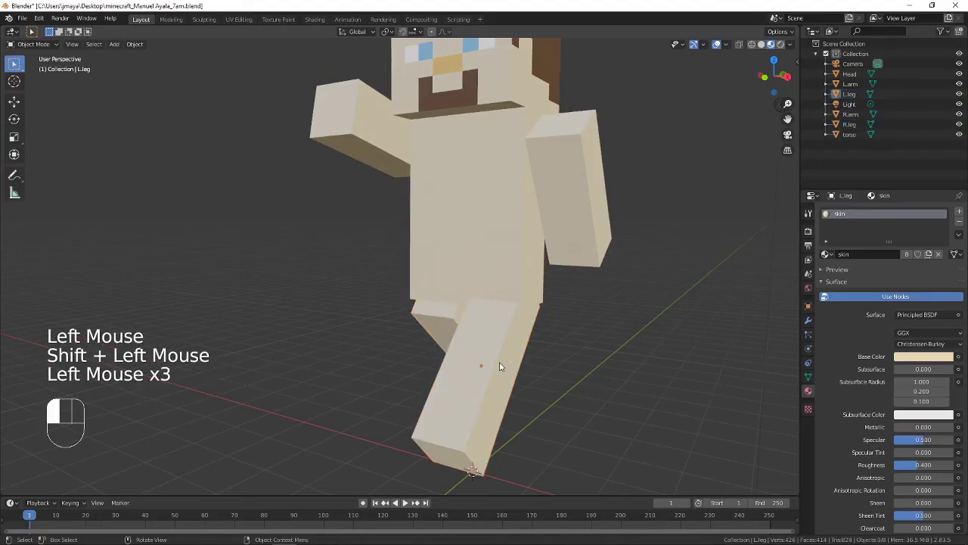
{"action": "key", "text": "Tab"}
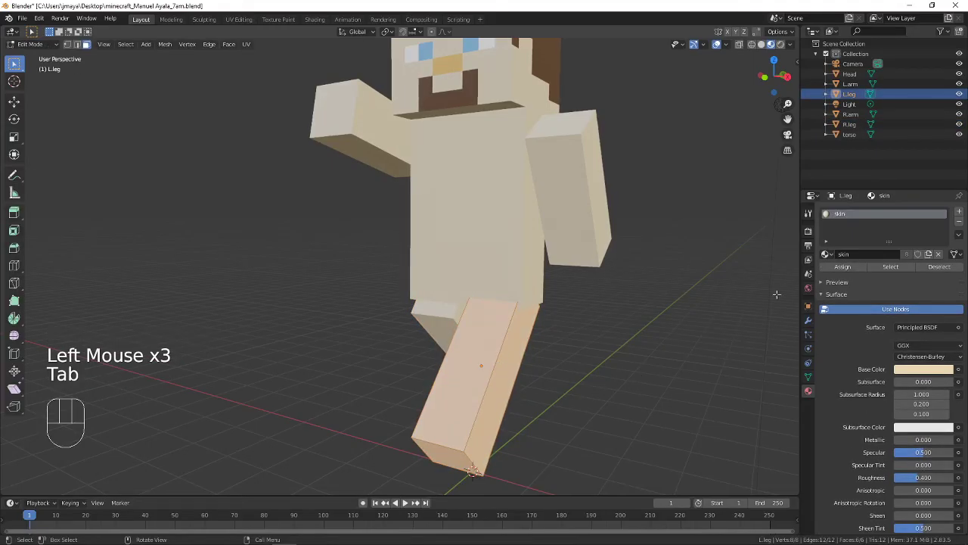
{"action": "left_click", "coordinate": [959, 212]}
{"action": "left_click", "coordinate": [855, 273]}
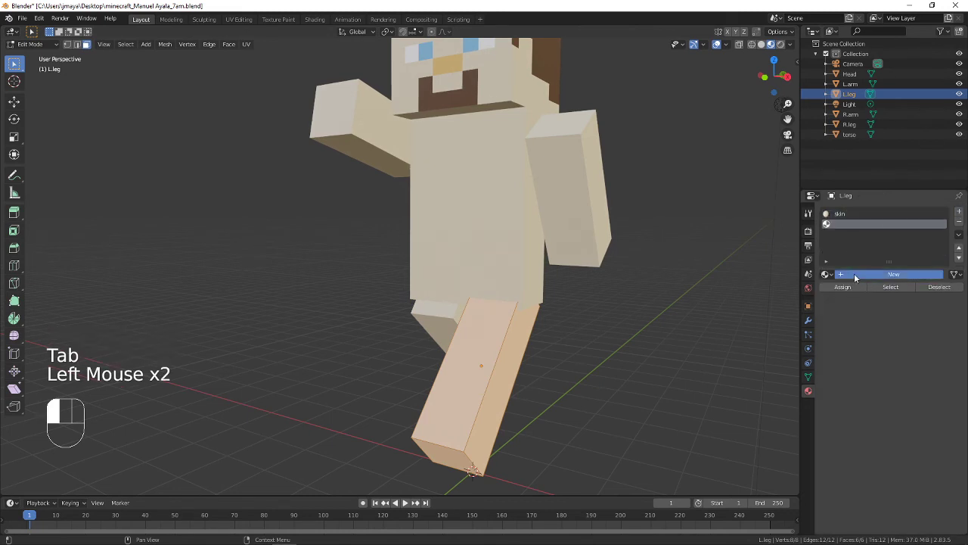
{"action": "triple_click", "coordinate": [855, 224]}
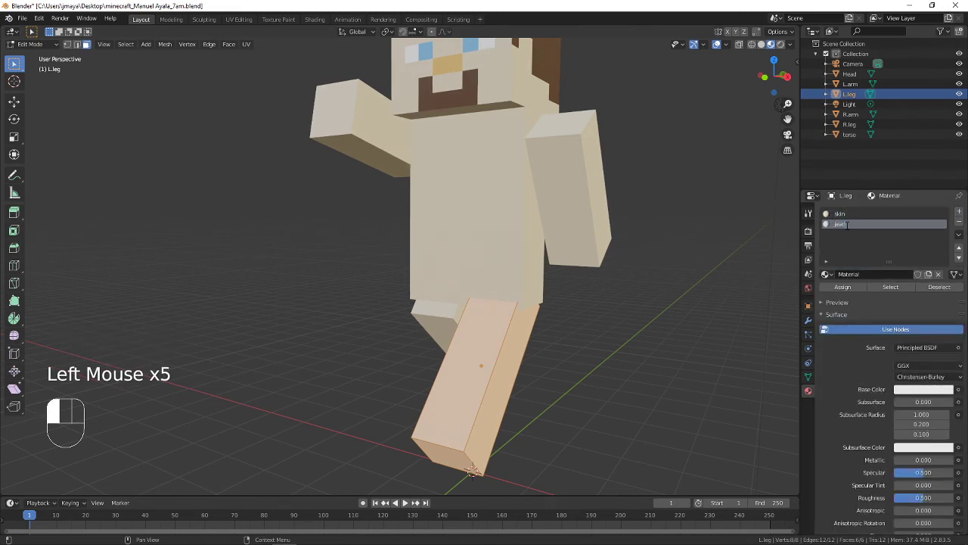
{"action": "key", "text": "Return"}
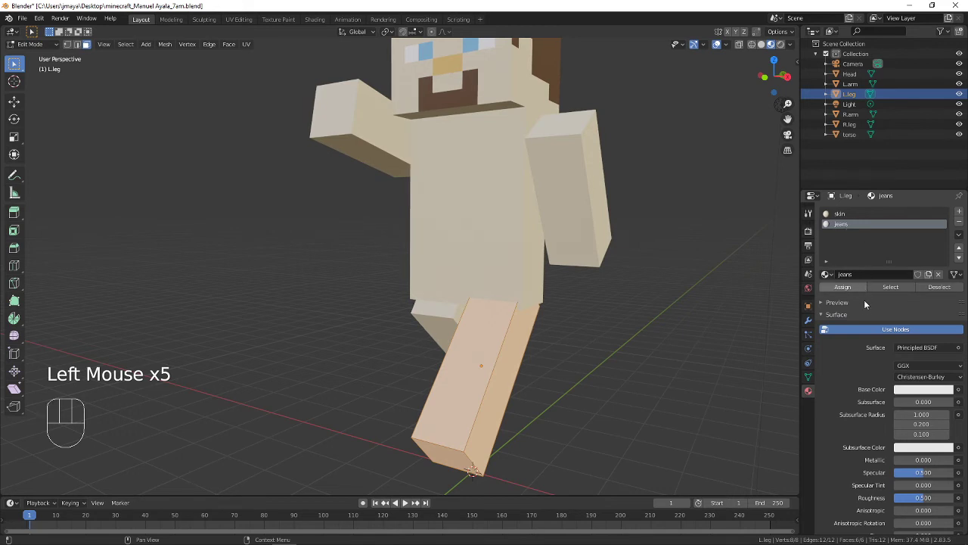
- Set the jeans material's base color to dark blue-violet and assign it to the whole left leg
{"action": "left_click", "coordinate": [934, 390]}
{"action": "left_click", "coordinate": [919, 391]}
{"action": "mouse_move", "coordinate": [910, 305]}
{"action": "left_mouse_down"}
{"action": "mouse_move", "coordinate": [931, 271]}
{"action": "mouse_move", "coordinate": [929, 280]}
{"action": "mouse_move", "coordinate": [924, 270]}
{"action": "mouse_move", "coordinate": [945, 269]}
{"action": "left_mouse_up"}
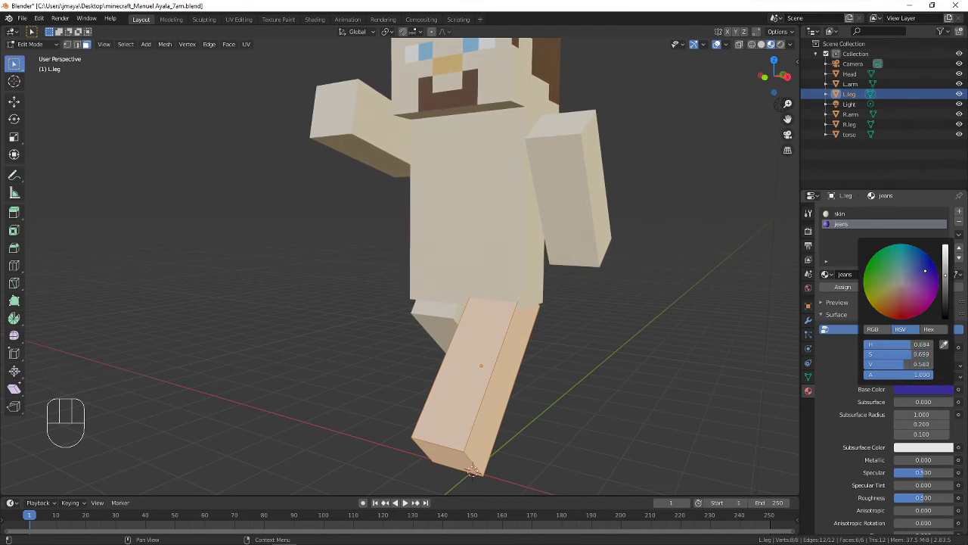
{"action": "left_click", "coordinate": [843, 287]}
{"action": "key", "text": "Tab"}
- Replace the right leg's skin material with the existing jeans material
{"action": "left_click", "coordinate": [441, 318]}
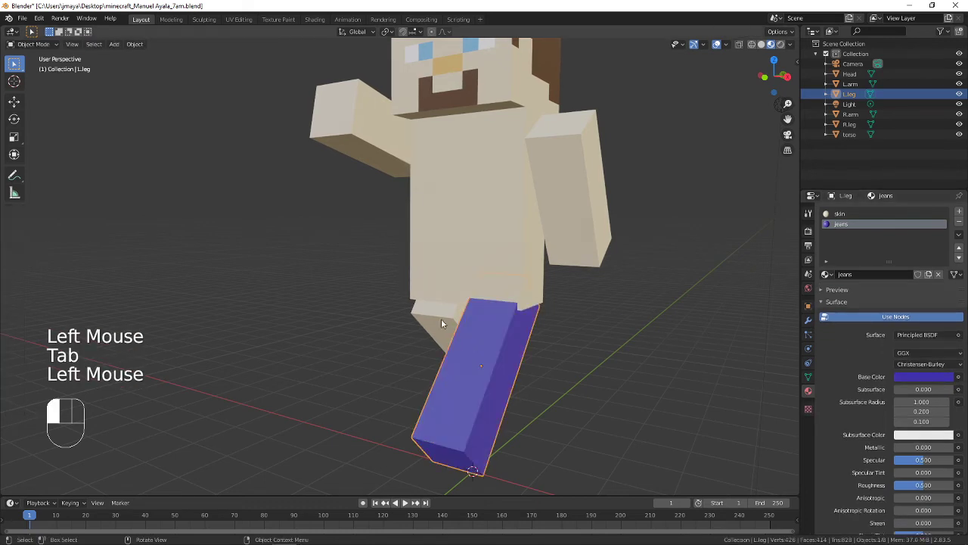
{"action": "key", "text": "Tab"}
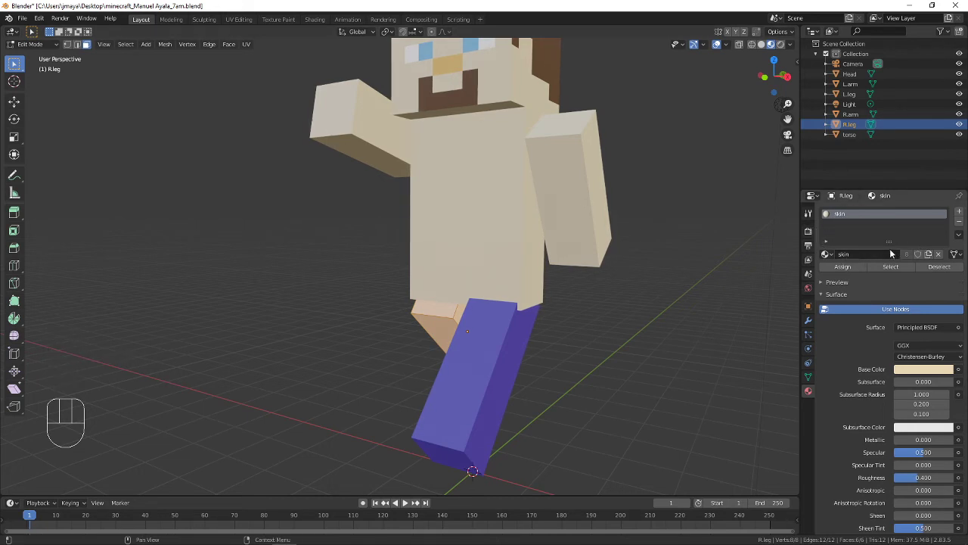
{"action": "left_click_drag", "start_coordinate": [893, 243], "coordinate": [891, 274]}
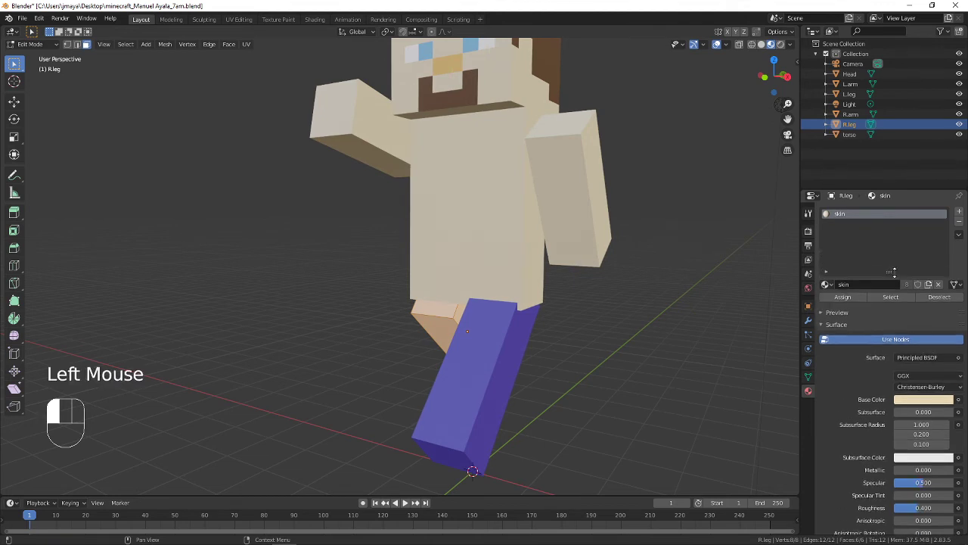
{"action": "left_click", "coordinate": [828, 286]}
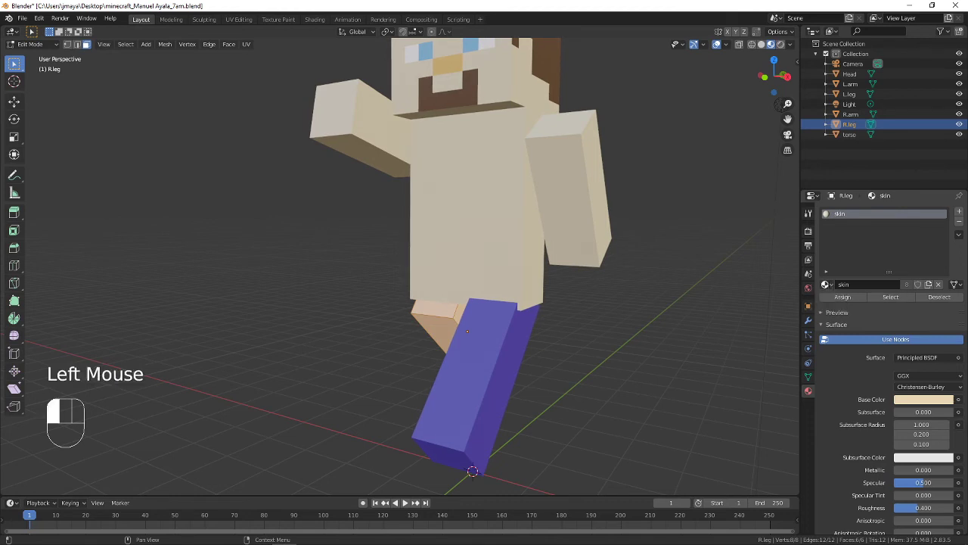
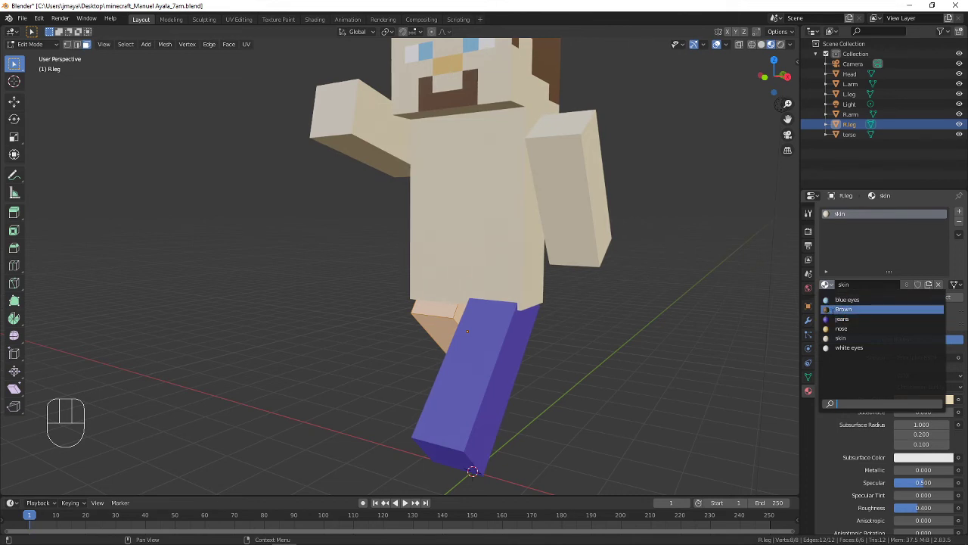
{"action": "left_click", "coordinate": [835, 319]}
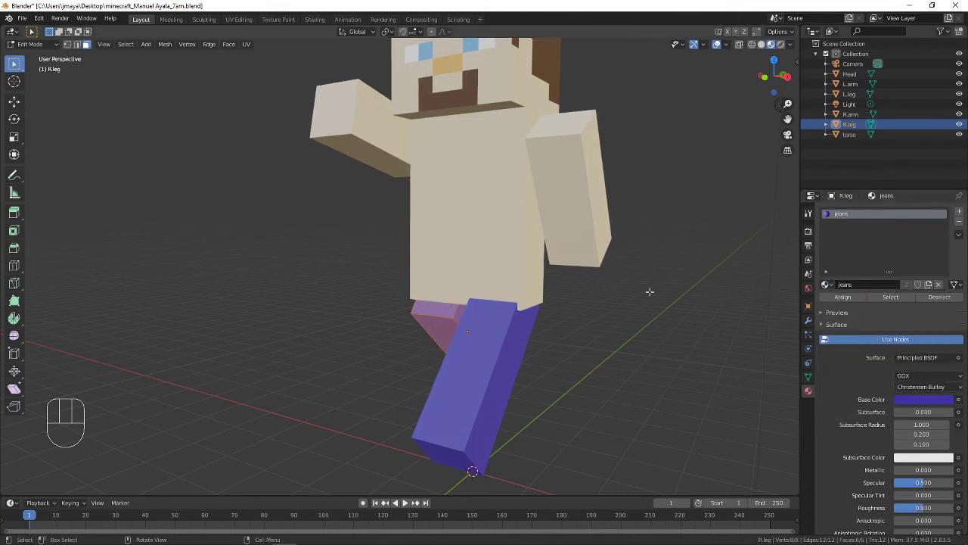
{"action": "key", "text": "Tab"}
- Check the reference and add a second material named torso to the torso object
{"action": "middle_click_drag", "start_coordinate": [477, 255], "coordinate": [628, 306], "text": "shift"}
{"action": "key", "text": "alt+Tab"}
{"action": "key", "text": "alt+Tab"}
{"action": "left_click", "coordinate": [480, 296]}
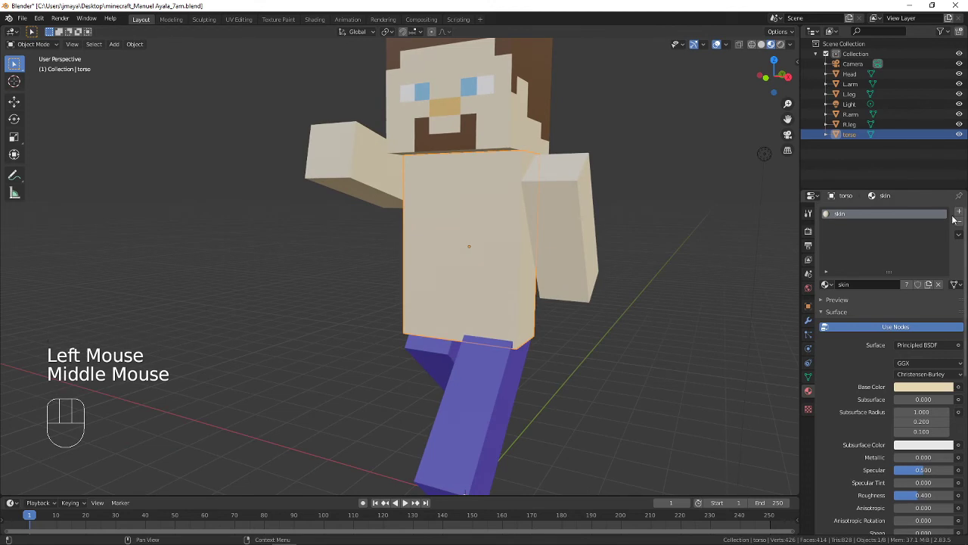
{"action": "left_click", "coordinate": [959, 213]}
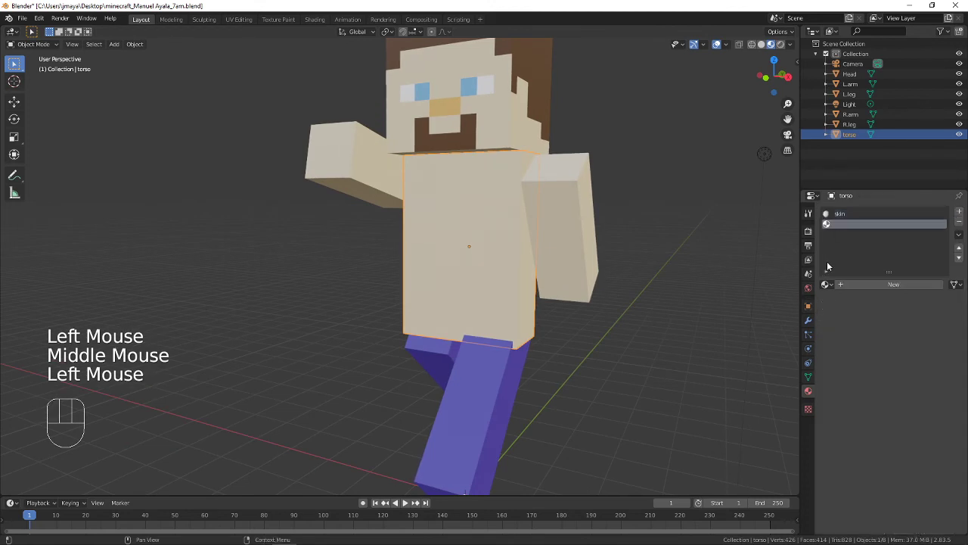
{"action": "left_click", "coordinate": [867, 284]}
{"action": "double_click", "coordinate": [845, 224]}
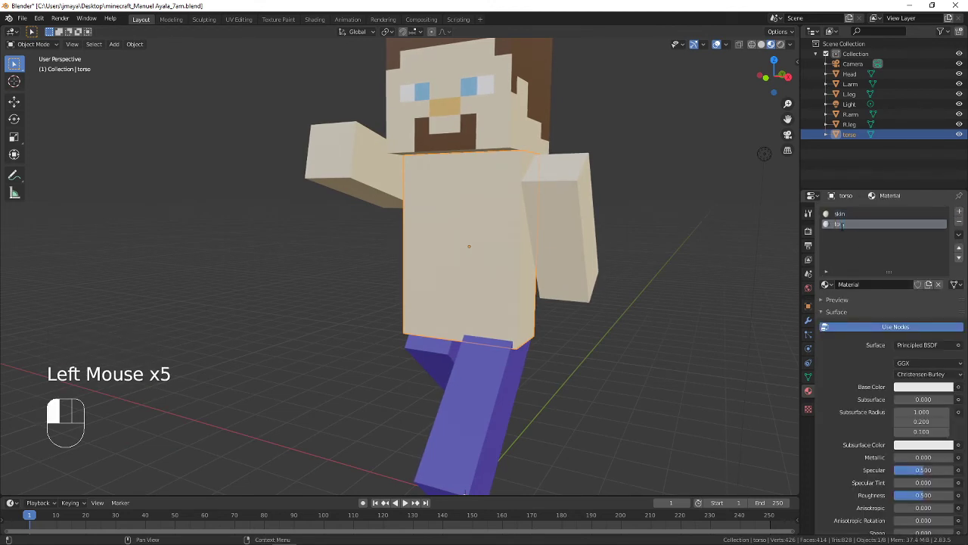
- Set the torso material's base color to light cyan to match the shirt and assign it to all torso faces
{"action": "key", "text": "alt+Tab"}
{"action": "key", "text": "alt+Tab"}
{"action": "left_click", "coordinate": [923, 386]}
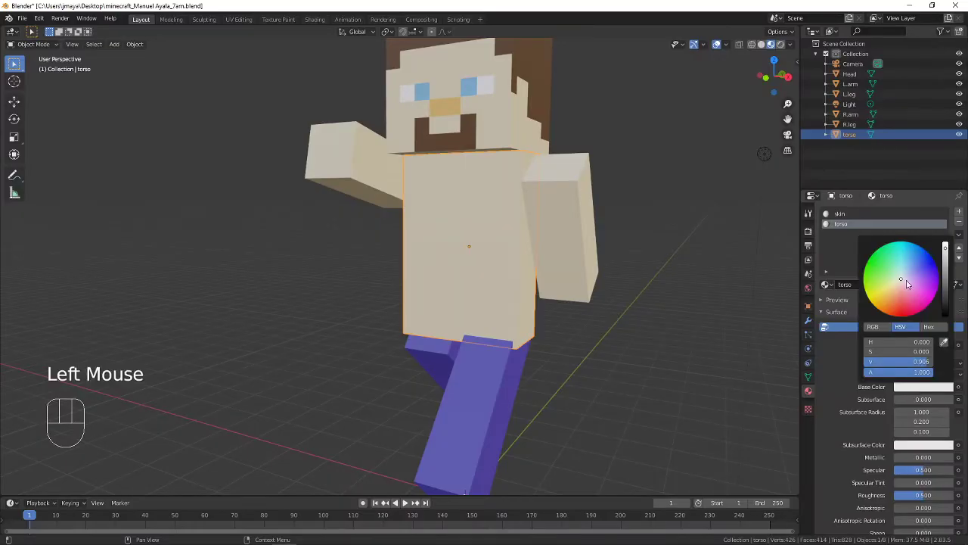
{"action": "left_click", "coordinate": [902, 261]}
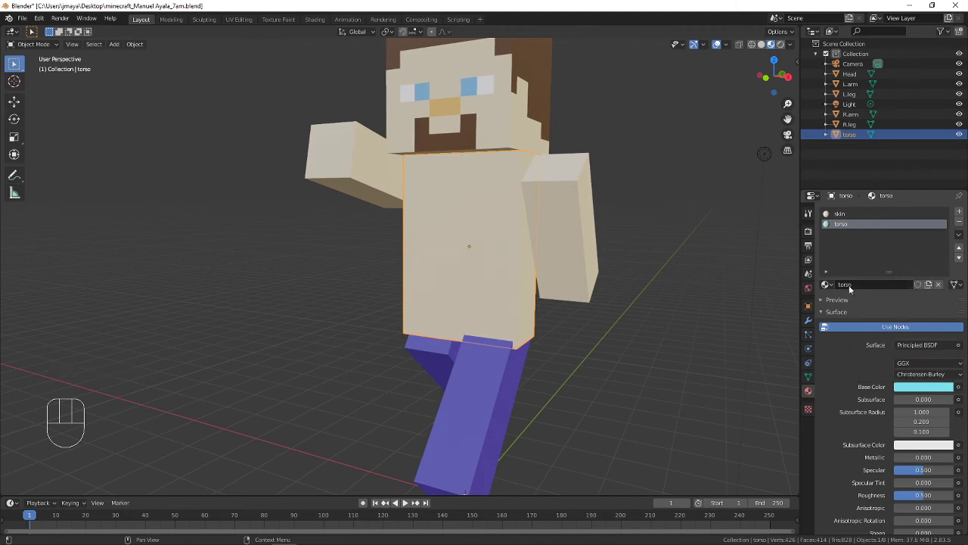
{"action": "scroll", "coordinate": [856, 305], "scroll_direction": "up", "scroll_amount": 1}
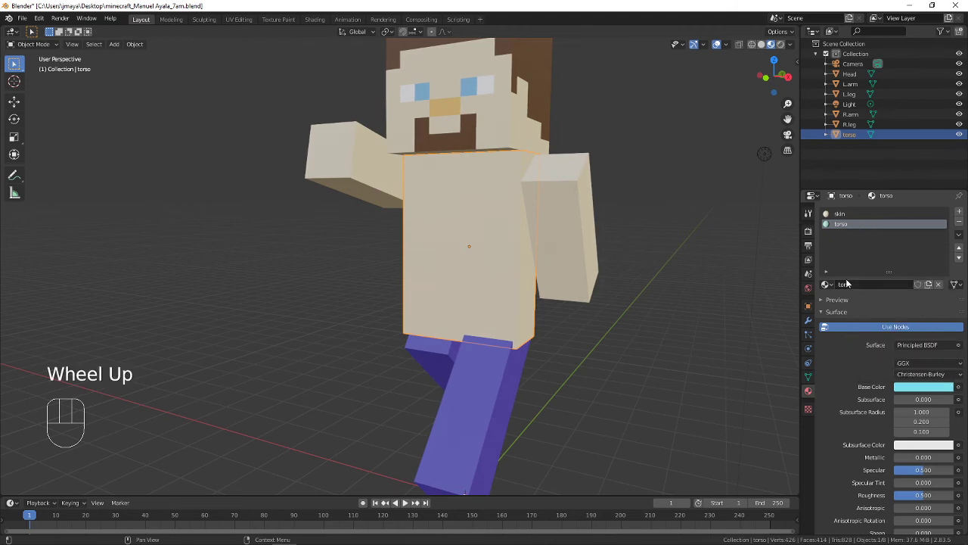
{"action": "key", "text": "Tab"}
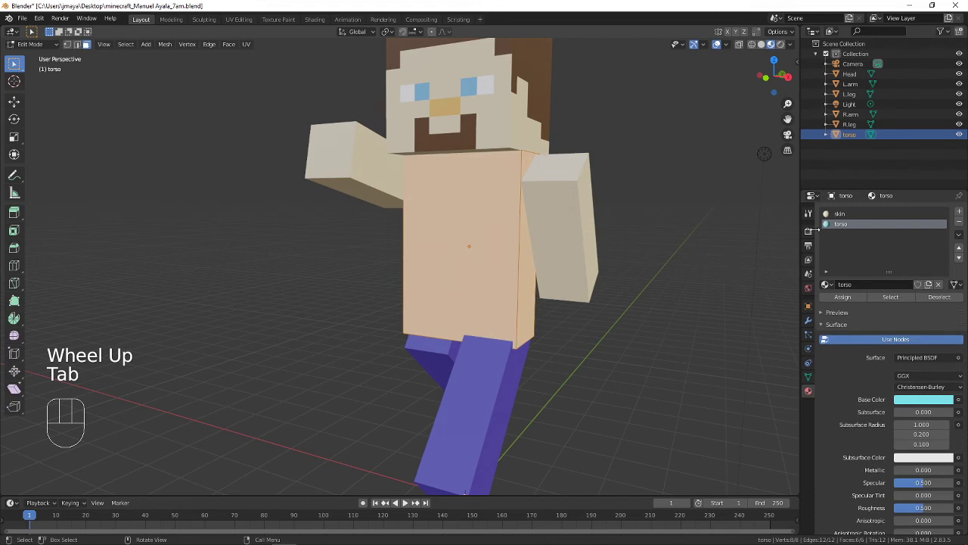
{"action": "left_click", "coordinate": [842, 296]}
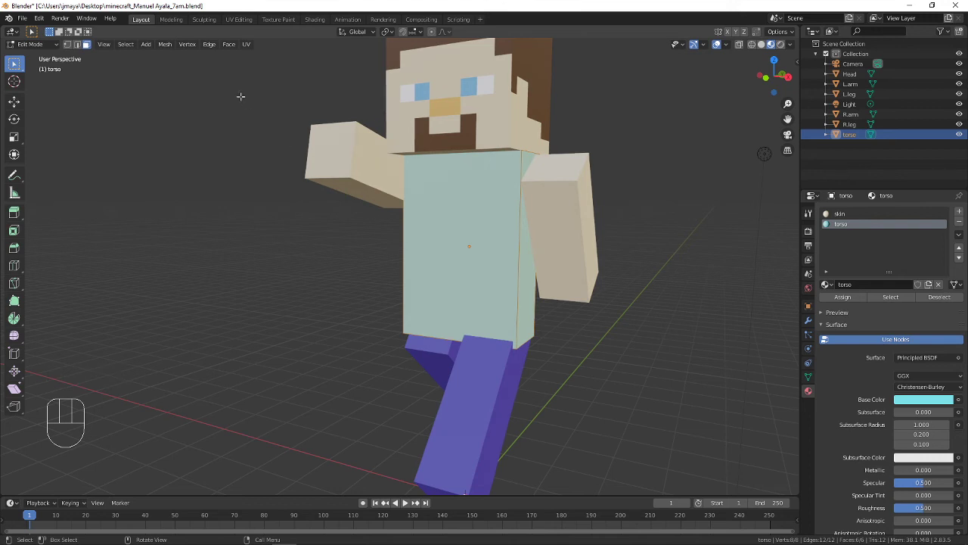
{"action": "key", "text": "Tab"}
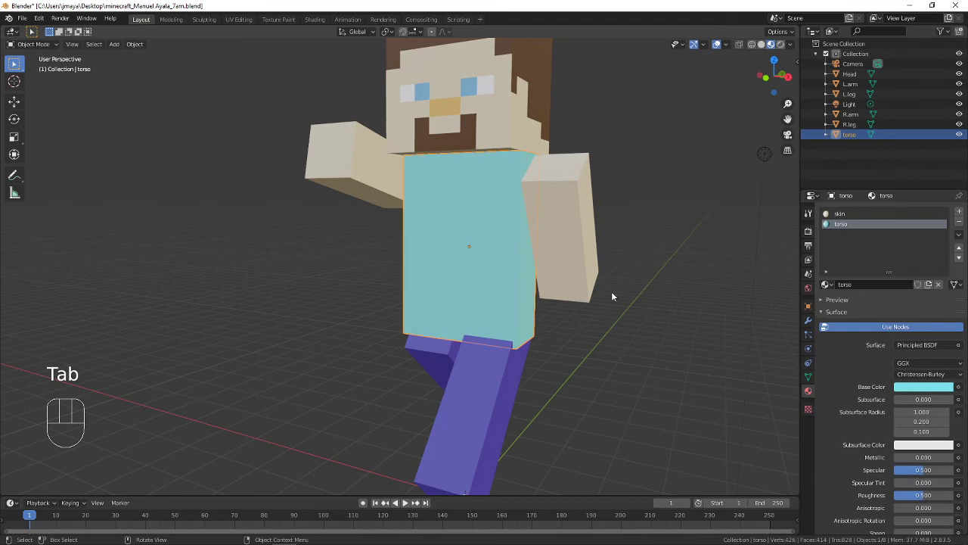
- Check the sleeve in the reference and add a loop cut across the left arm, moved toward the shoulder
{"action": "key", "text": "Tab"}
{"action": "key", "text": "alt+Tab"}
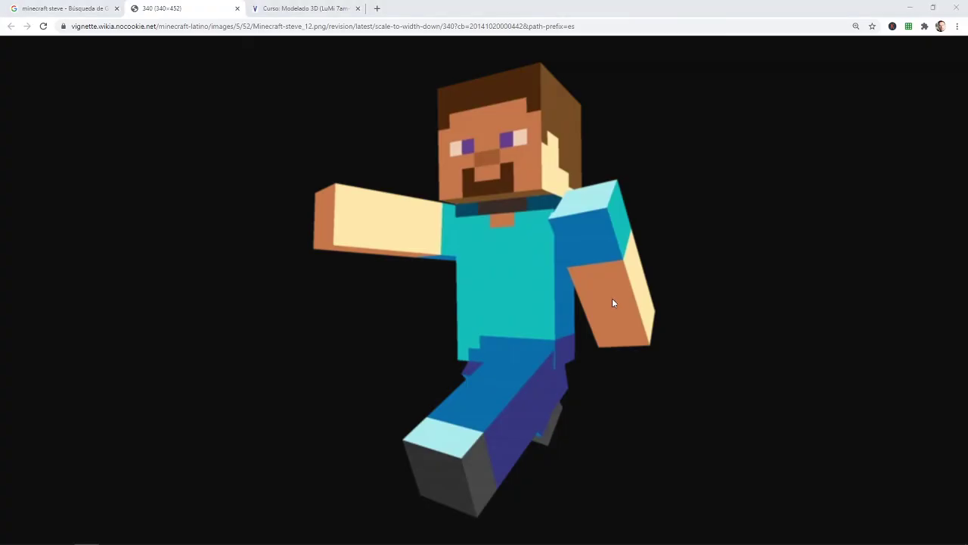
{"action": "key", "text": "alt+Tab"}
{"action": "left_click", "coordinate": [572, 242]}
{"action": "middle_click_drag", "start_coordinate": [571, 242], "coordinate": [566, 253], "text": "shift"}
{"action": "key", "text": "Tab"}
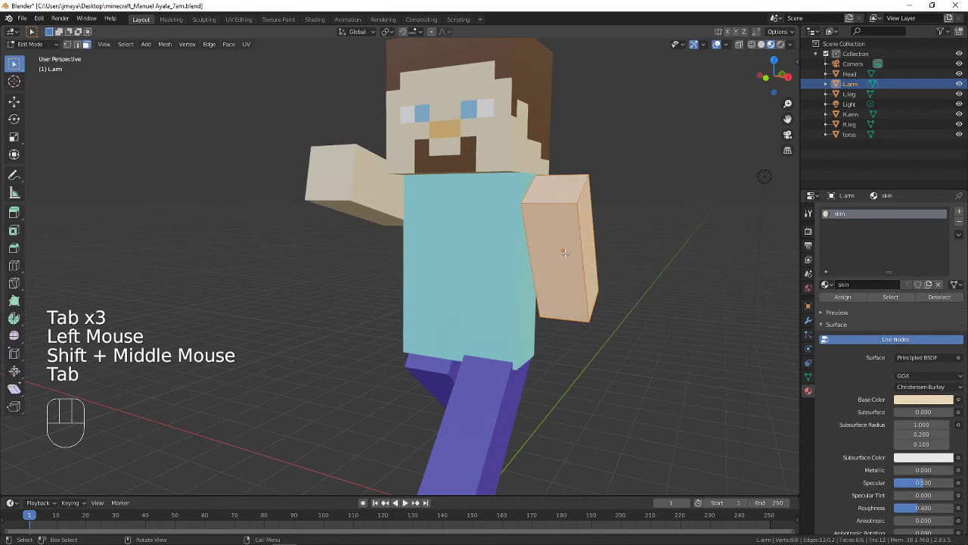
{"action": "key", "text": "ctrl+r"}
{"action": "left_click", "coordinate": [565, 240]}
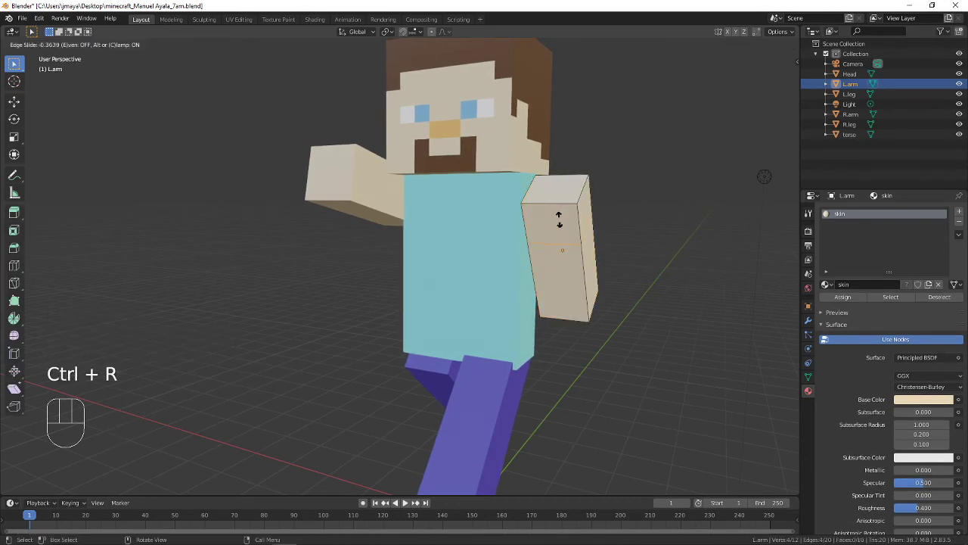
{"action": "left_click", "coordinate": [563, 220]}
- Add a matching sleeve loop cut across the right arm, moved toward the shoulder
{"action": "middle_click_drag", "start_coordinate": [496, 258], "coordinate": [401, 241]}
{"action": "key", "text": "Tab"}
{"action": "left_click", "coordinate": [409, 219]}
{"action": "key", "text": "Tab"}
{"action": "key", "text": "ctrl+r"}
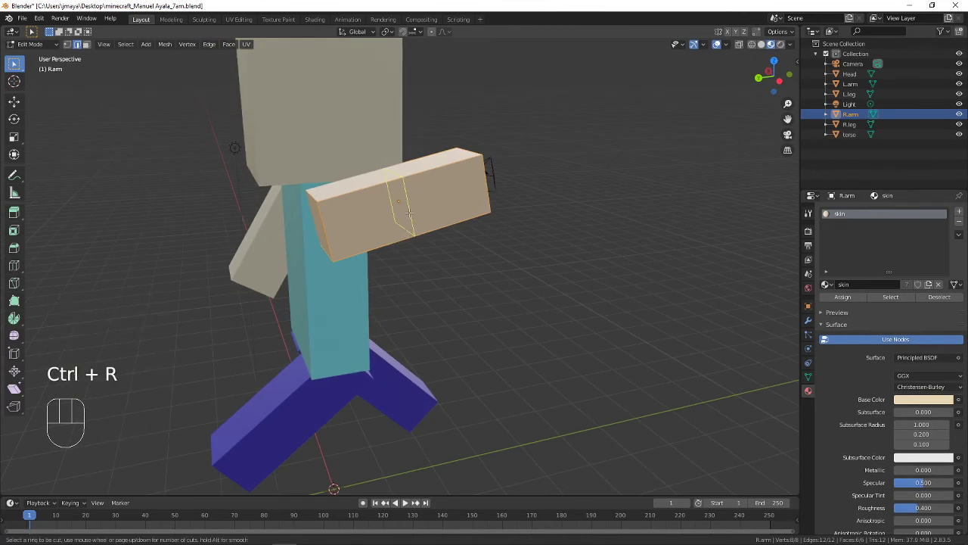
{"action": "left_click", "coordinate": [413, 235]}
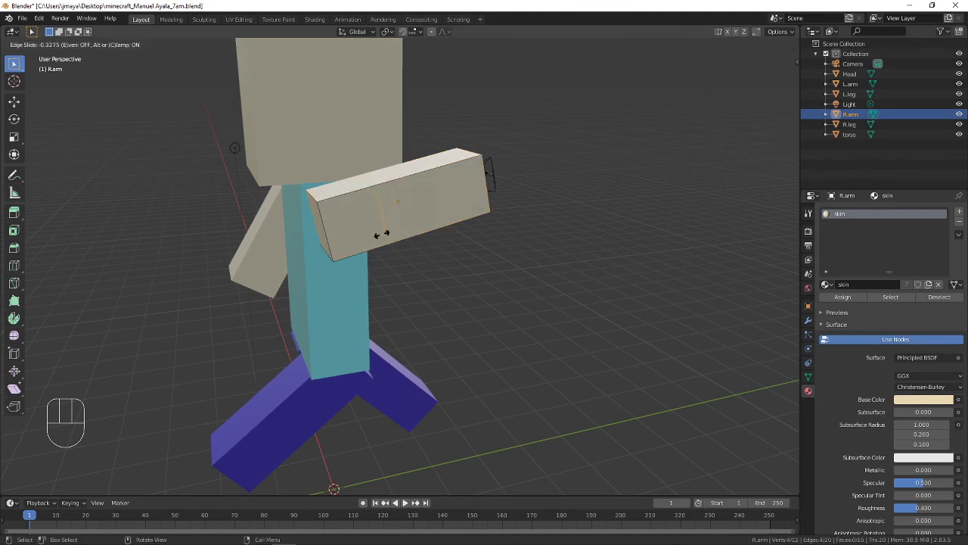
{"action": "left_click", "coordinate": [381, 234]}
- Select the four faces of the right arm's shoulder segment in face mode for the sleeve
{"action": "middle_click_drag", "start_coordinate": [383, 236], "coordinate": [413, 212]}
{"action": "key", "text": "3"}
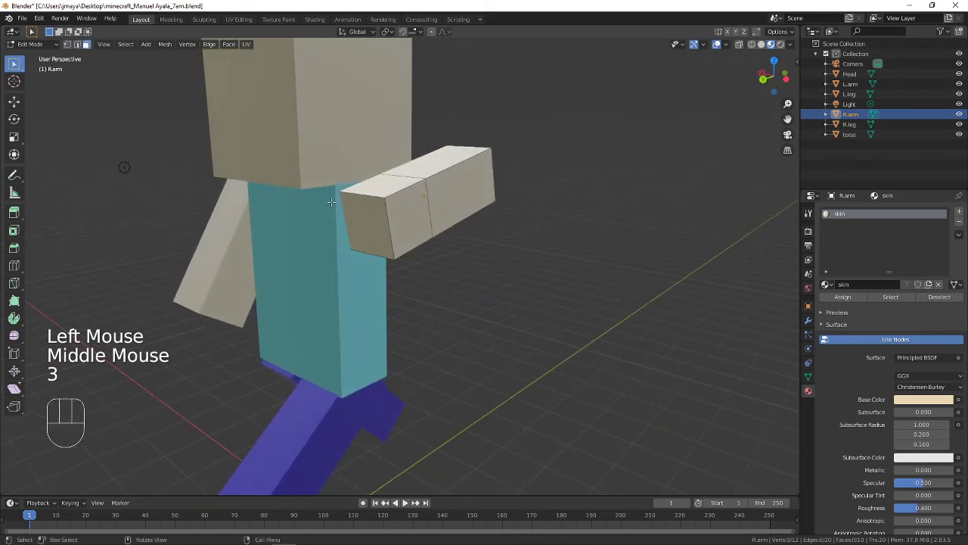
{"action": "left_click", "coordinate": [382, 189]}
{"action": "left_click", "coordinate": [382, 189], "text": "shift"}
{"action": "left_click", "coordinate": [382, 189], "text": "shift"}
{"action": "middle_click_drag", "start_coordinate": [382, 191], "coordinate": [415, 204]}
{"action": "left_click", "coordinate": [369, 202], "text": "shift"}
{"action": "middle_click_drag", "start_coordinate": [558, 246], "coordinate": [393, 215]}
- Check the sleeve in the reference image and replace the right arm's skin material with the existing torso material
{"action": "key", "text": "alt+Tab"}
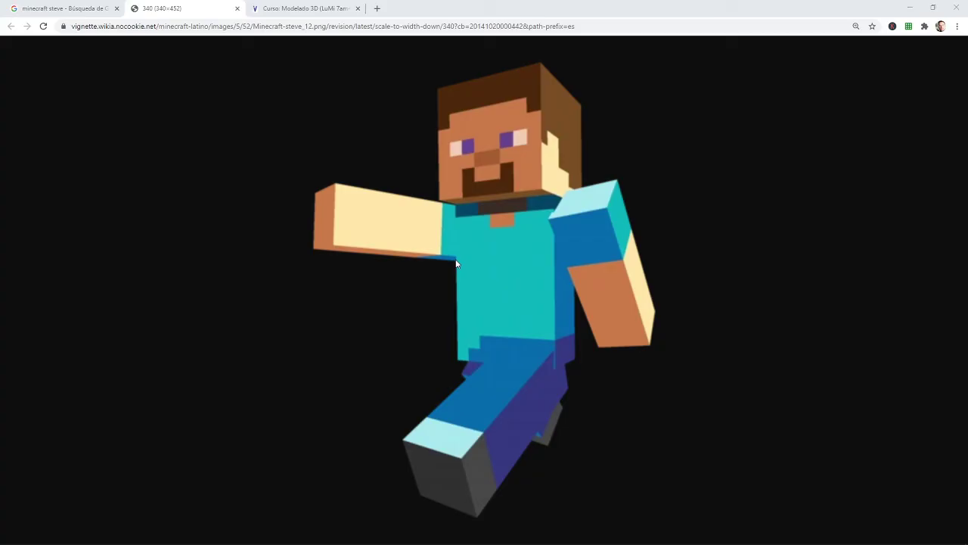
{"action": "key", "text": "alt+Tab"}
{"action": "middle_click_drag", "start_coordinate": [553, 274], "coordinate": [639, 255]}
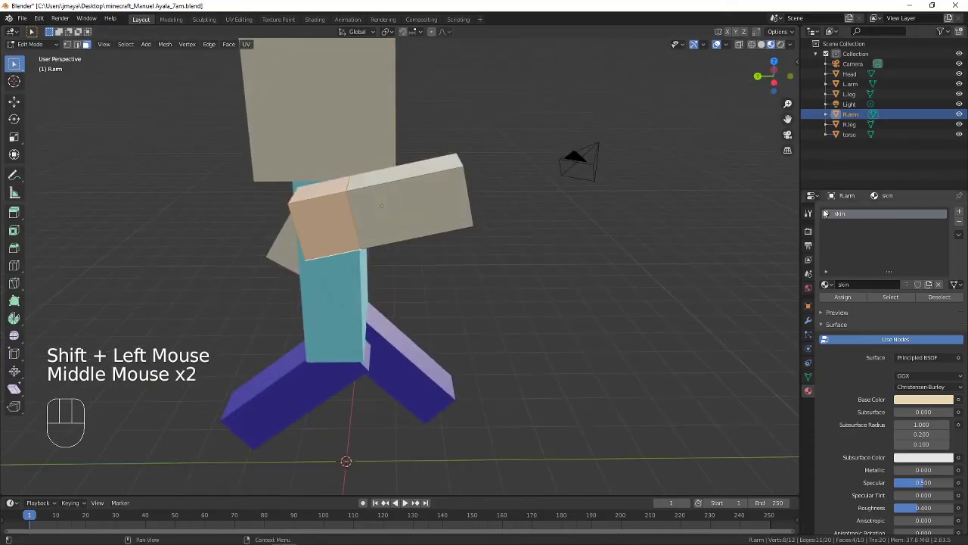
{"action": "left_click", "coordinate": [827, 285]}
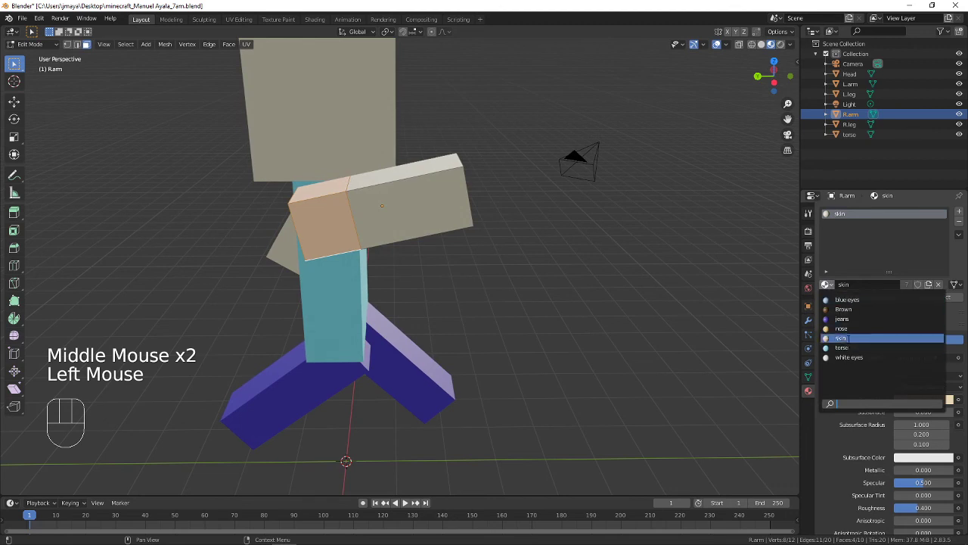
{"action": "left_click", "coordinate": [842, 347]}
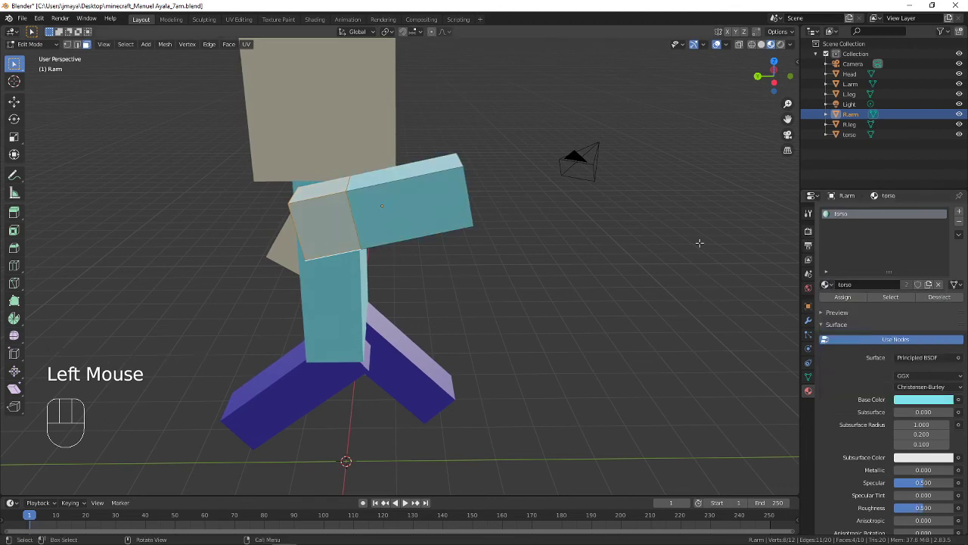
- Select the five faces of the right arm's forearm and hand segment beyond the sleeve loop cut
{"action": "key", "text": "ctrl+z"}
{"action": "middle_click_drag", "start_coordinate": [342, 195], "coordinate": [551, 239]}
{"action": "left_click", "coordinate": [434, 197]}
{"action": "left_click", "coordinate": [431, 166], "text": "shift"}
{"action": "middle_click_drag", "start_coordinate": [431, 165], "coordinate": [333, 236]}
{"action": "left_click", "coordinate": [355, 212], "text": "shift"}
{"action": "left_click", "coordinate": [377, 214], "text": "shift"}
{"action": "left_click", "coordinate": [384, 186], "text": "shift"}
{"action": "middle_click_drag", "start_coordinate": [384, 185], "coordinate": [451, 204]}
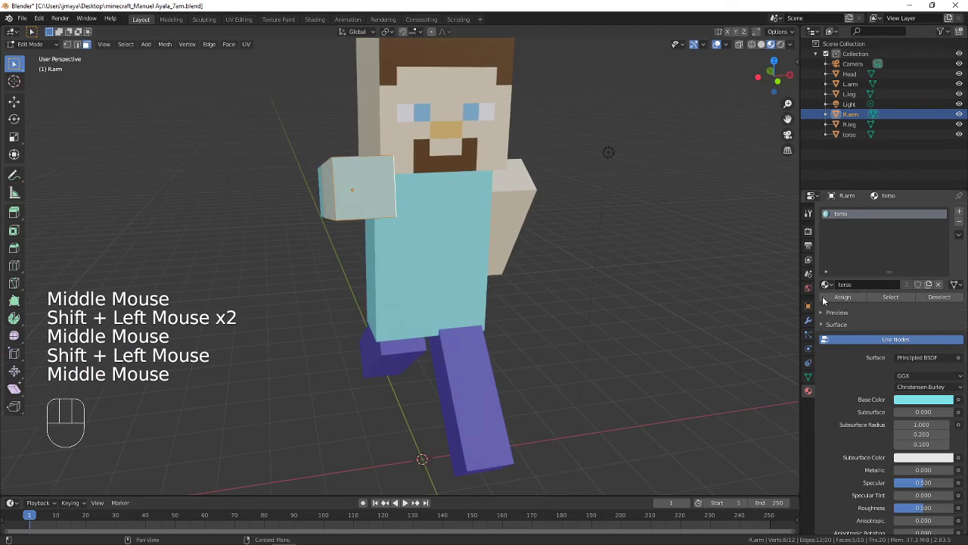
- Add a second material slot with the skin material to the right arm and assign it to the selected forearm faces
{"action": "left_click", "coordinate": [959, 211]}
{"action": "left_click", "coordinate": [827, 285]}
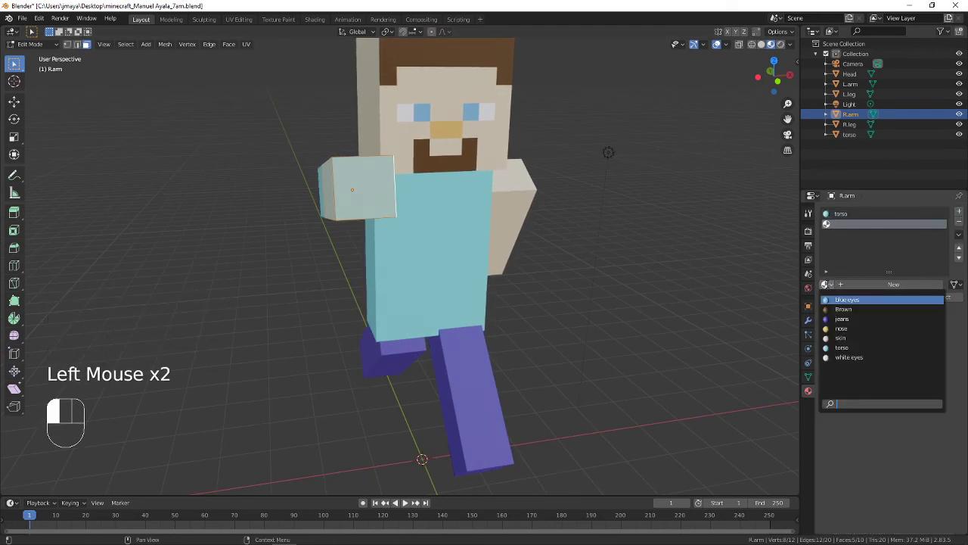
{"action": "left_click", "coordinate": [841, 337]}
{"action": "middle_click_drag", "start_coordinate": [719, 280], "coordinate": [469, 252]}
{"action": "left_click", "coordinate": [843, 296]}
{"action": "key", "text": "Tab"}
- Edit the left arm and select the faces of its shoulder segment above the loop cut for the sleeve
{"action": "left_click", "coordinate": [593, 271]}
{"action": "key", "text": "Tab"}
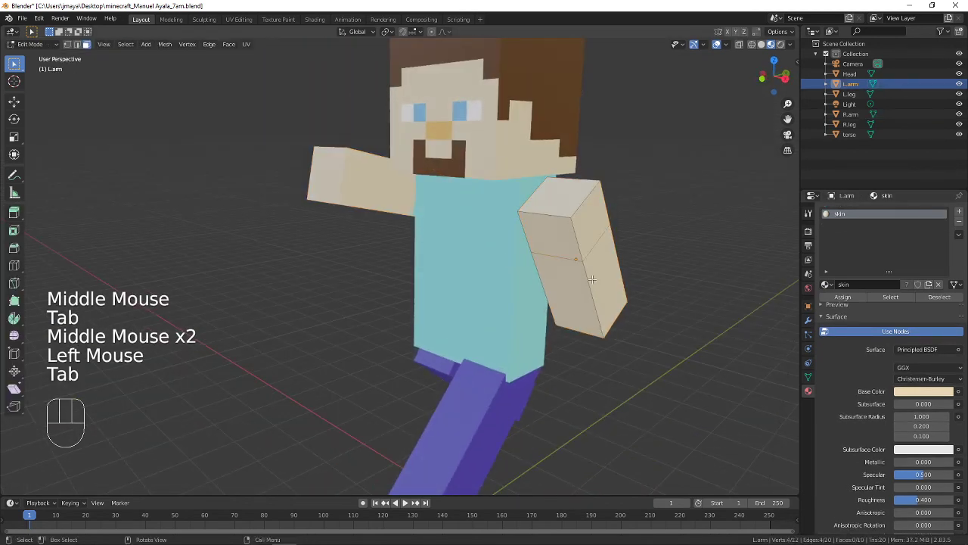
{"action": "left_click", "coordinate": [550, 233]}
{"action": "left_click", "coordinate": [590, 220], "text": "shift"}
{"action": "left_click", "coordinate": [592, 221], "text": "shift"}
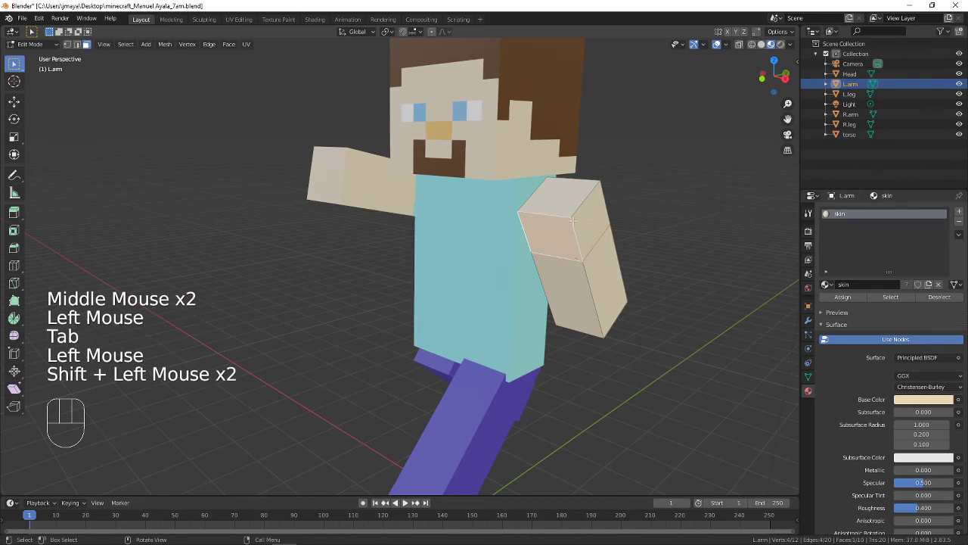
{"action": "middle_click_drag", "start_coordinate": [618, 247], "coordinate": [545, 250]}
{"action": "left_click", "coordinate": [490, 255], "text": "shift"}
{"action": "left_click", "coordinate": [450, 260]}
{"action": "left_click", "coordinate": [450, 260], "text": "shift"}
{"action": "left_click", "coordinate": [510, 263], "text": "shift"}
{"action": "left_click", "coordinate": [510, 263], "text": "shift"}
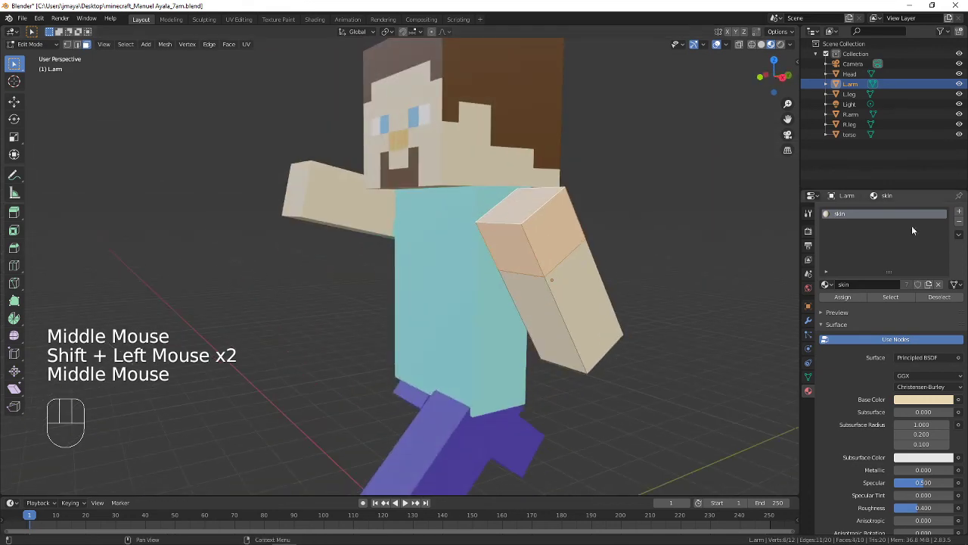
- Add a second material slot with the torso material to the left arm and assign it to the selected sleeve faces
{"action": "left_click", "coordinate": [959, 213]}
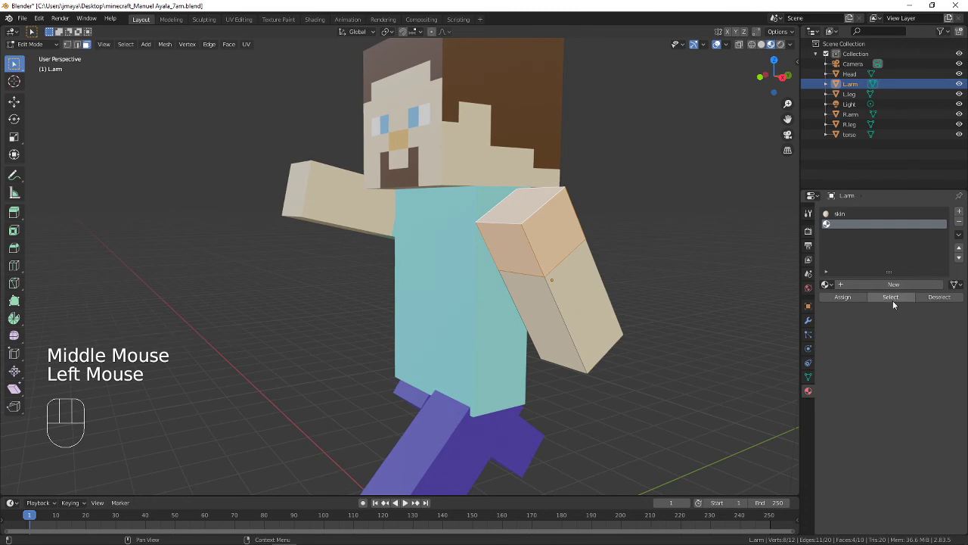
{"action": "left_click", "coordinate": [828, 284]}
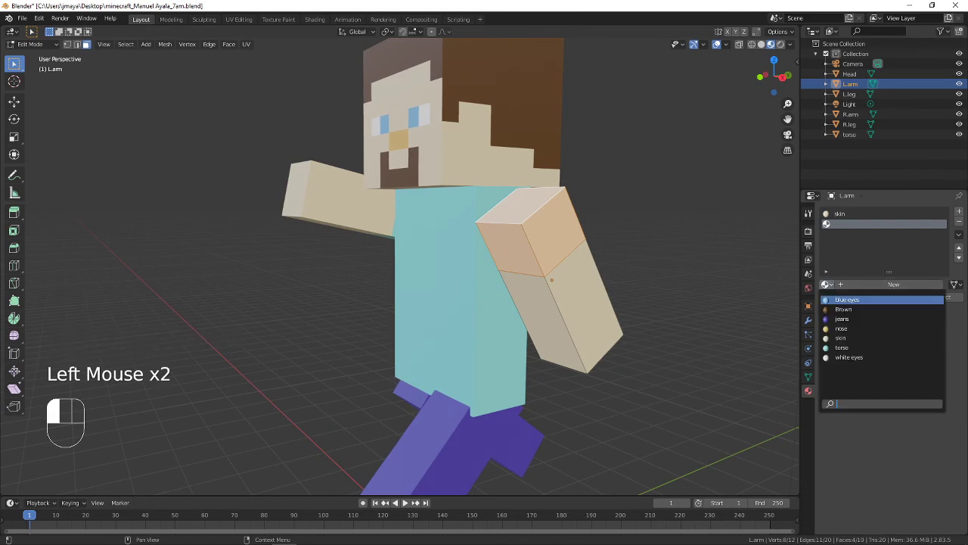
{"action": "left_click", "coordinate": [845, 346]}
{"action": "left_click", "coordinate": [866, 298]}
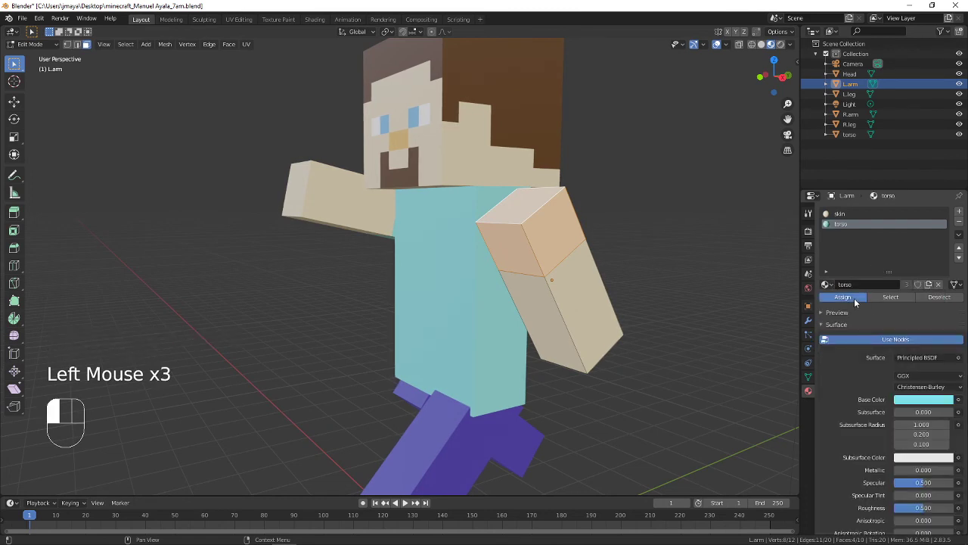
{"action": "key", "text": "Tab"}
- Deselect everything and inspect the colored sleeves on the whole model
{"action": "middle_click_drag", "start_coordinate": [521, 244], "coordinate": [501, 273]}
{"action": "scroll", "coordinate": [486, 267], "scroll_direction": "down", "scroll_amount": 2}
{"action": "scroll", "coordinate": [487, 268], "scroll_direction": "up", "scroll_amount": 1}
{"action": "key", "text": "Tab"}
{"action": "middle_click_drag", "start_coordinate": [501, 272], "coordinate": [510, 248], "text": "shift"}
{"action": "key", "text": "Tab"}
{"action": "key", "text": "a"}
{"action": "key", "text": "a"}
{"action": "key", "text": "a"}
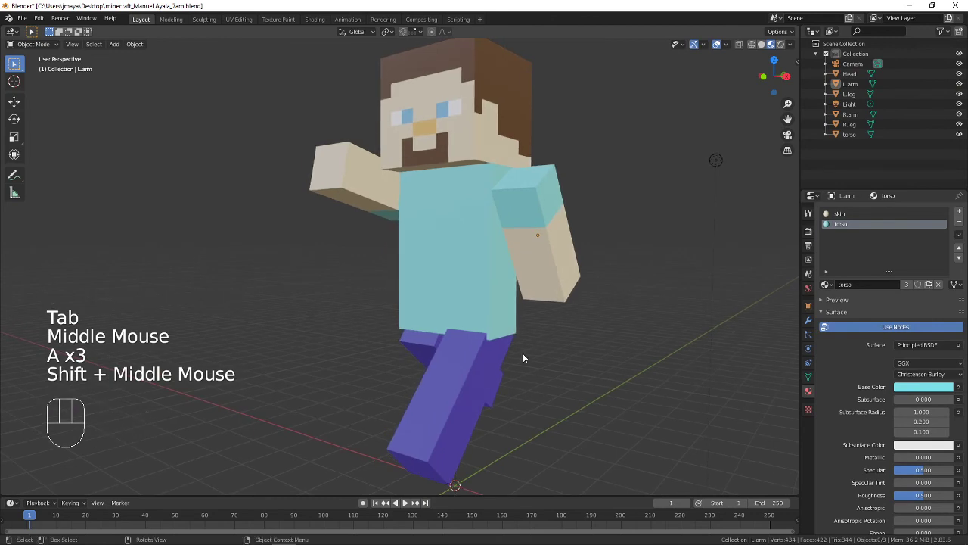
- Compare the model's shirt, sleeves and legs with the Steve reference image in the browser
{"action": "key", "text": "alt+Tab"}
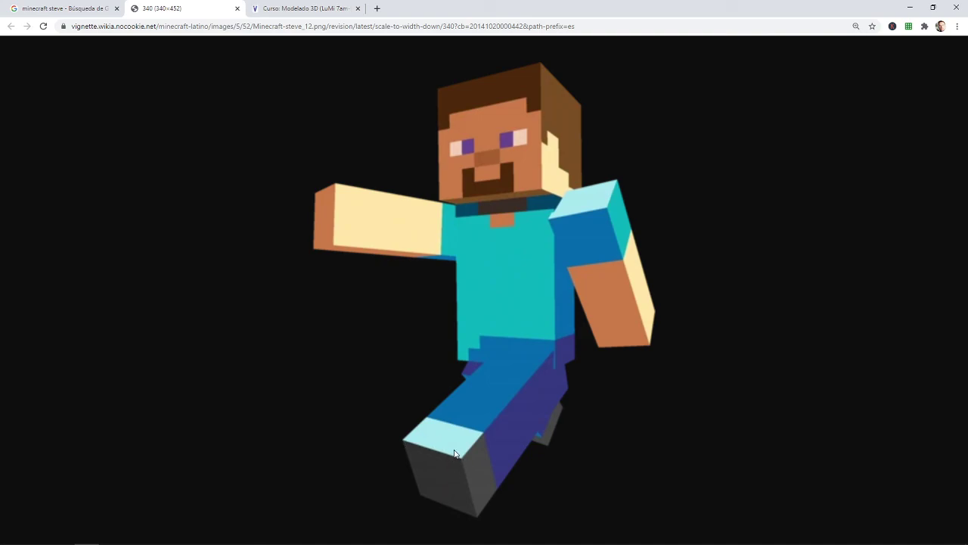
{"action": "key", "text": "alt+Tab"}
{"action": "key", "text": "alt+Tab"}
{"action": "key", "text": "alt+Tab"}
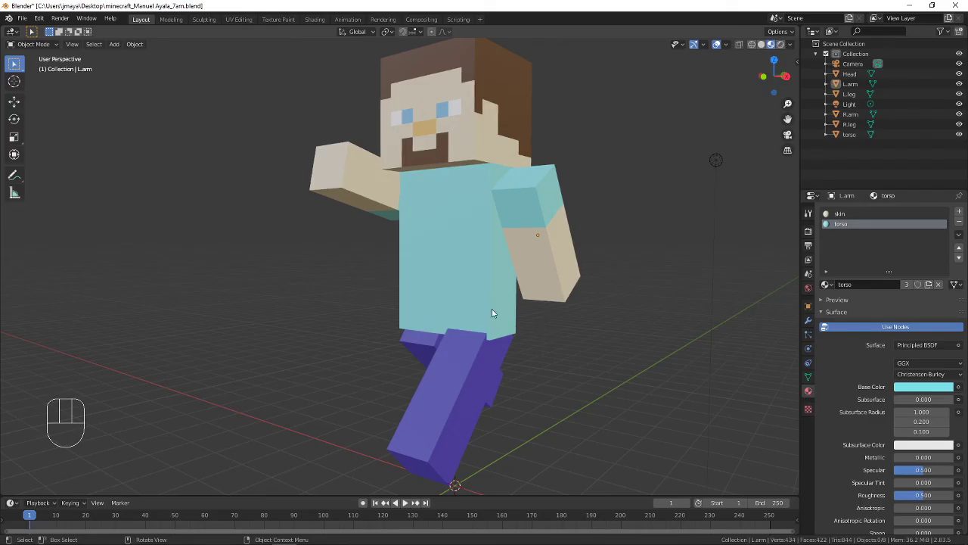
{"action": "left_click", "coordinate": [420, 327]}
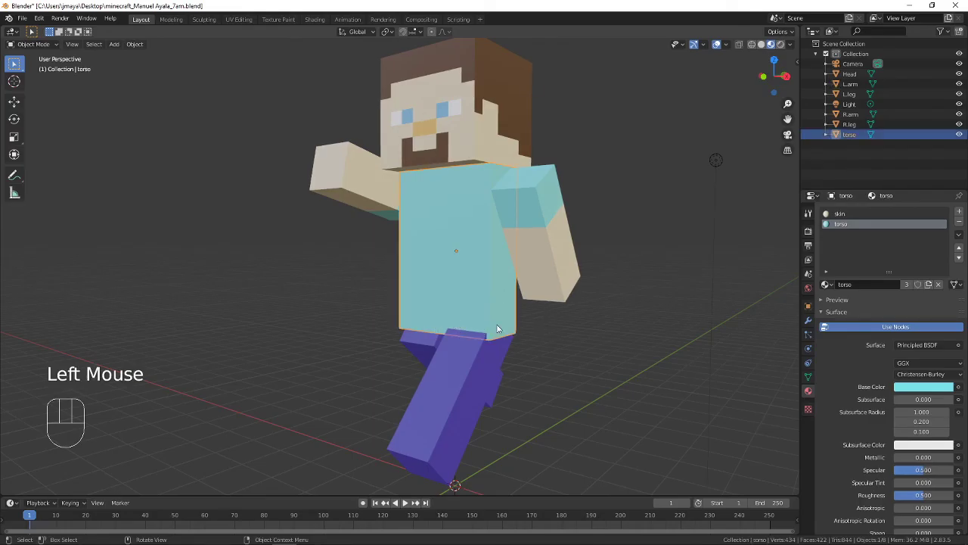
{"action": "key", "text": "alt+Tab"}
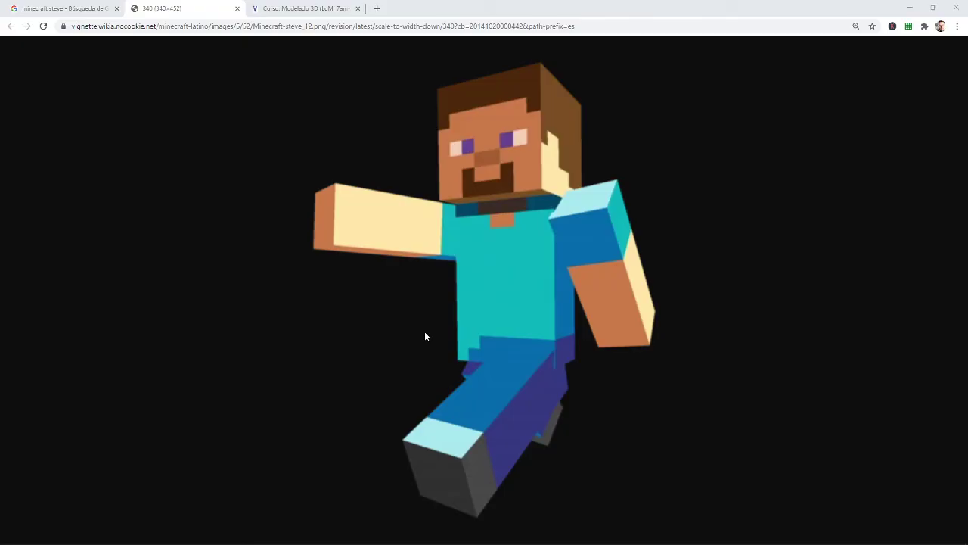
{"action": "key", "text": "alt+Tab"}
{"action": "middle_click_drag", "start_coordinate": [417, 263], "coordinate": [487, 201], "text": "shift"}
{"action": "left_click", "coordinate": [561, 326]}
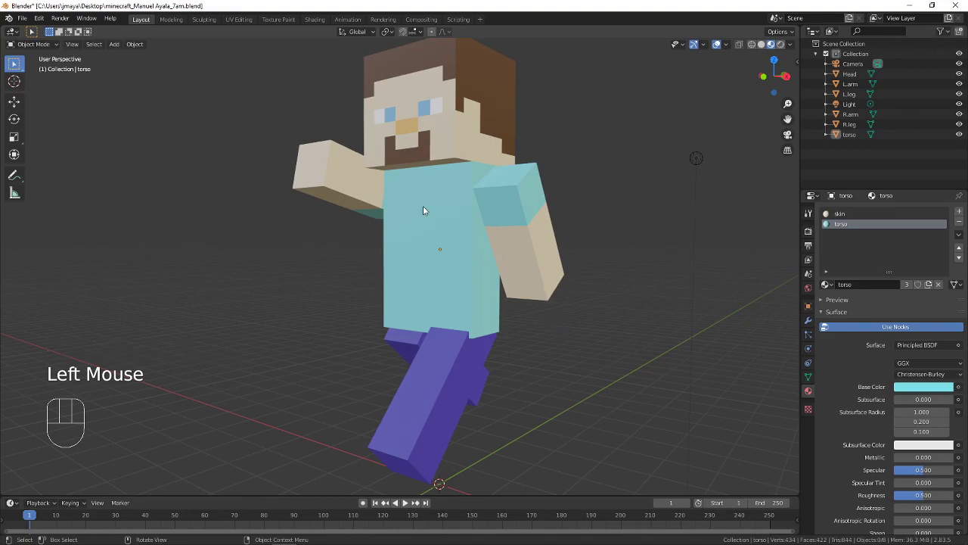
{"action": "key", "text": "alt+Tab"}
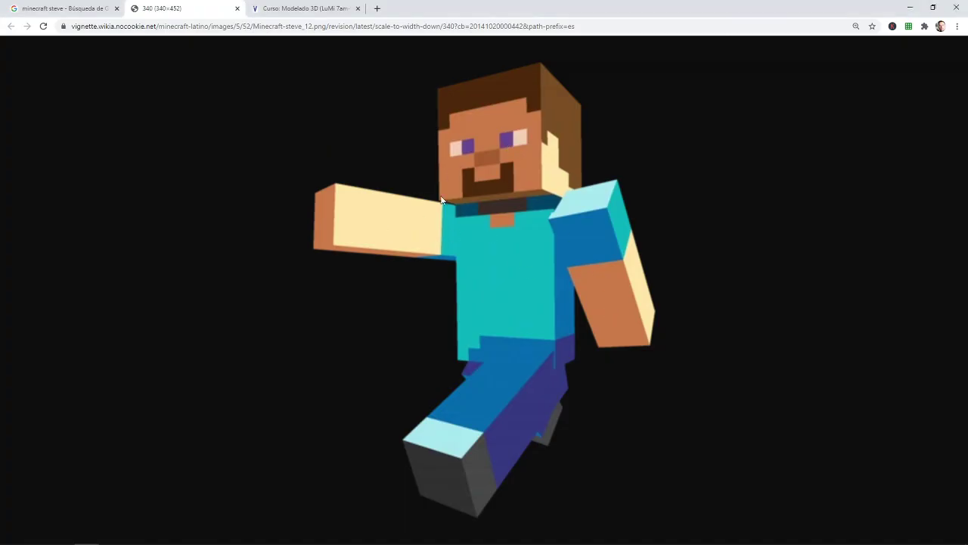
{"action": "key", "text": "alt+Tab"}
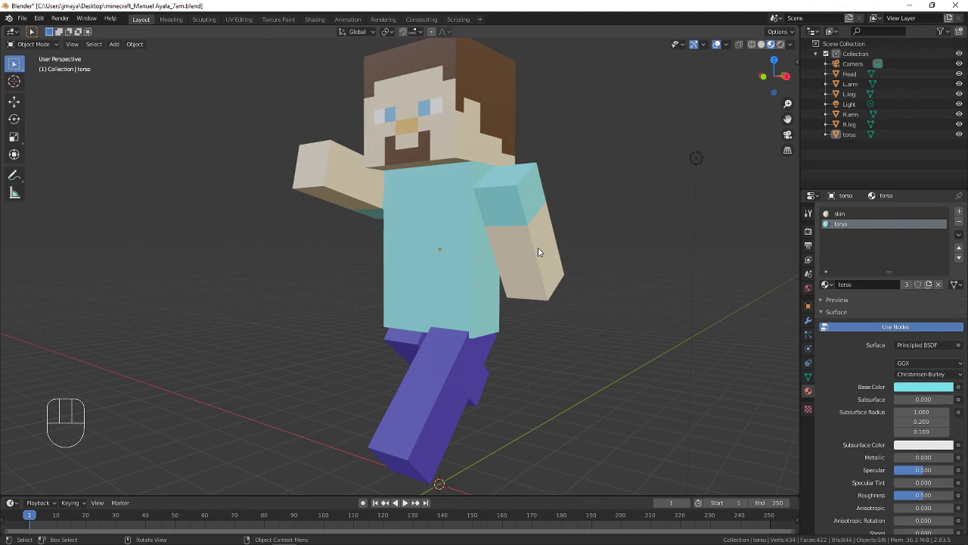
{"action": "scroll", "coordinate": [541, 265], "scroll_direction": "down", "scroll_amount": 2}
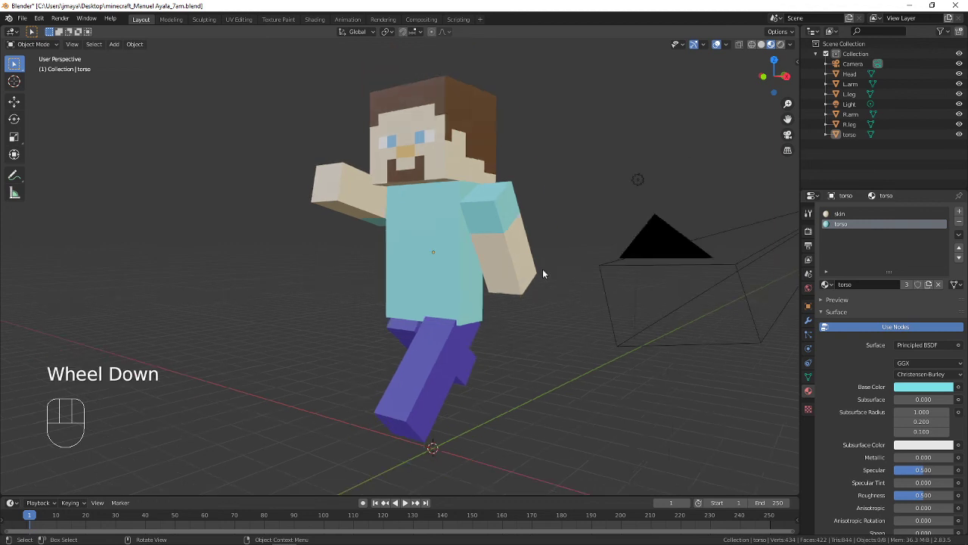
{"action": "middle_click_drag", "start_coordinate": [469, 246], "coordinate": [466, 250]}
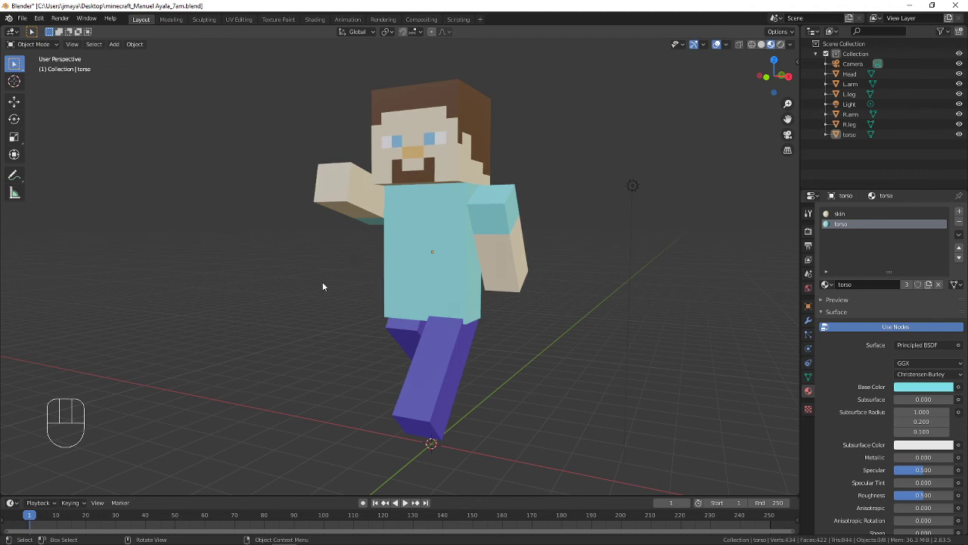
{"action": "left_click", "coordinate": [497, 233]}
{"action": "left_click", "coordinate": [498, 233]}
{"action": "left_click", "coordinate": [572, 298]}
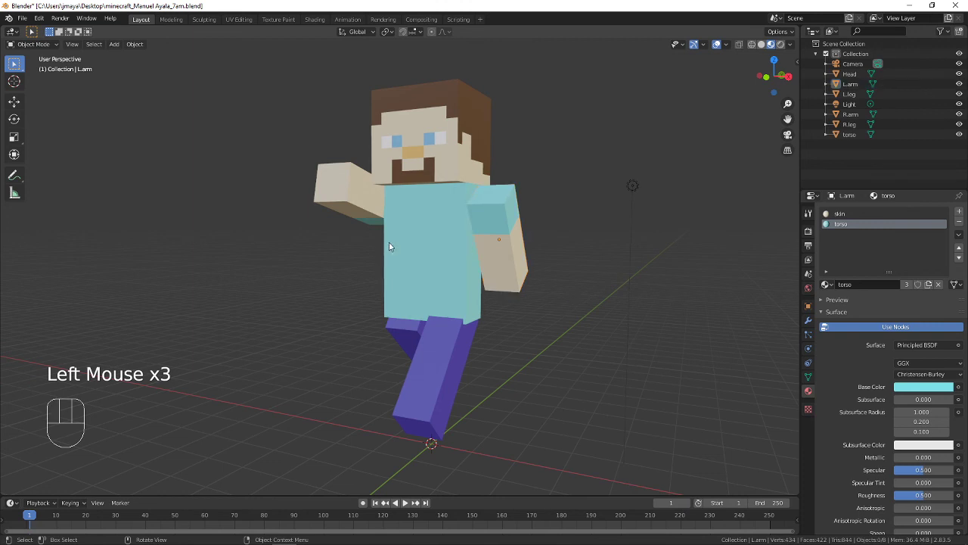
{"action": "key", "text": "alt+Tab"}
{"action": "key", "text": "alt+Tab"}
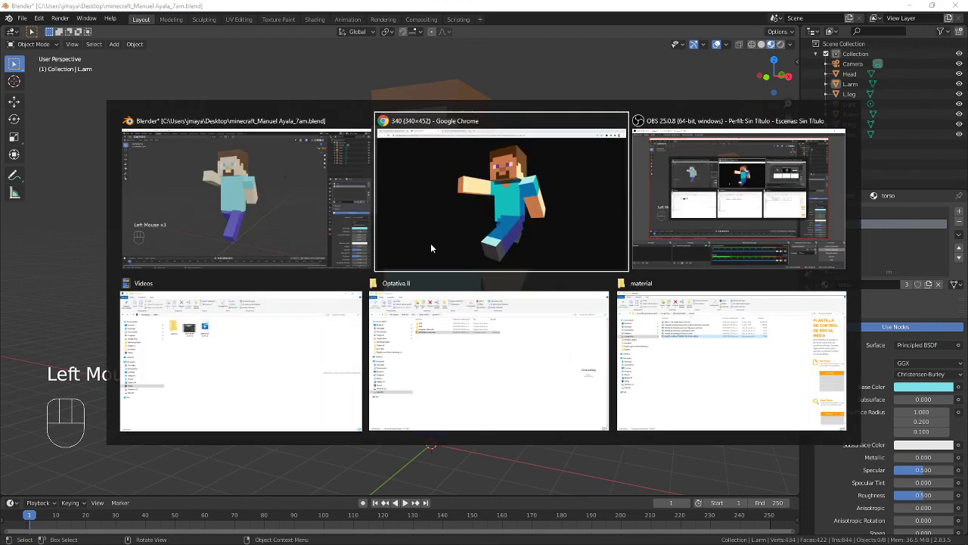